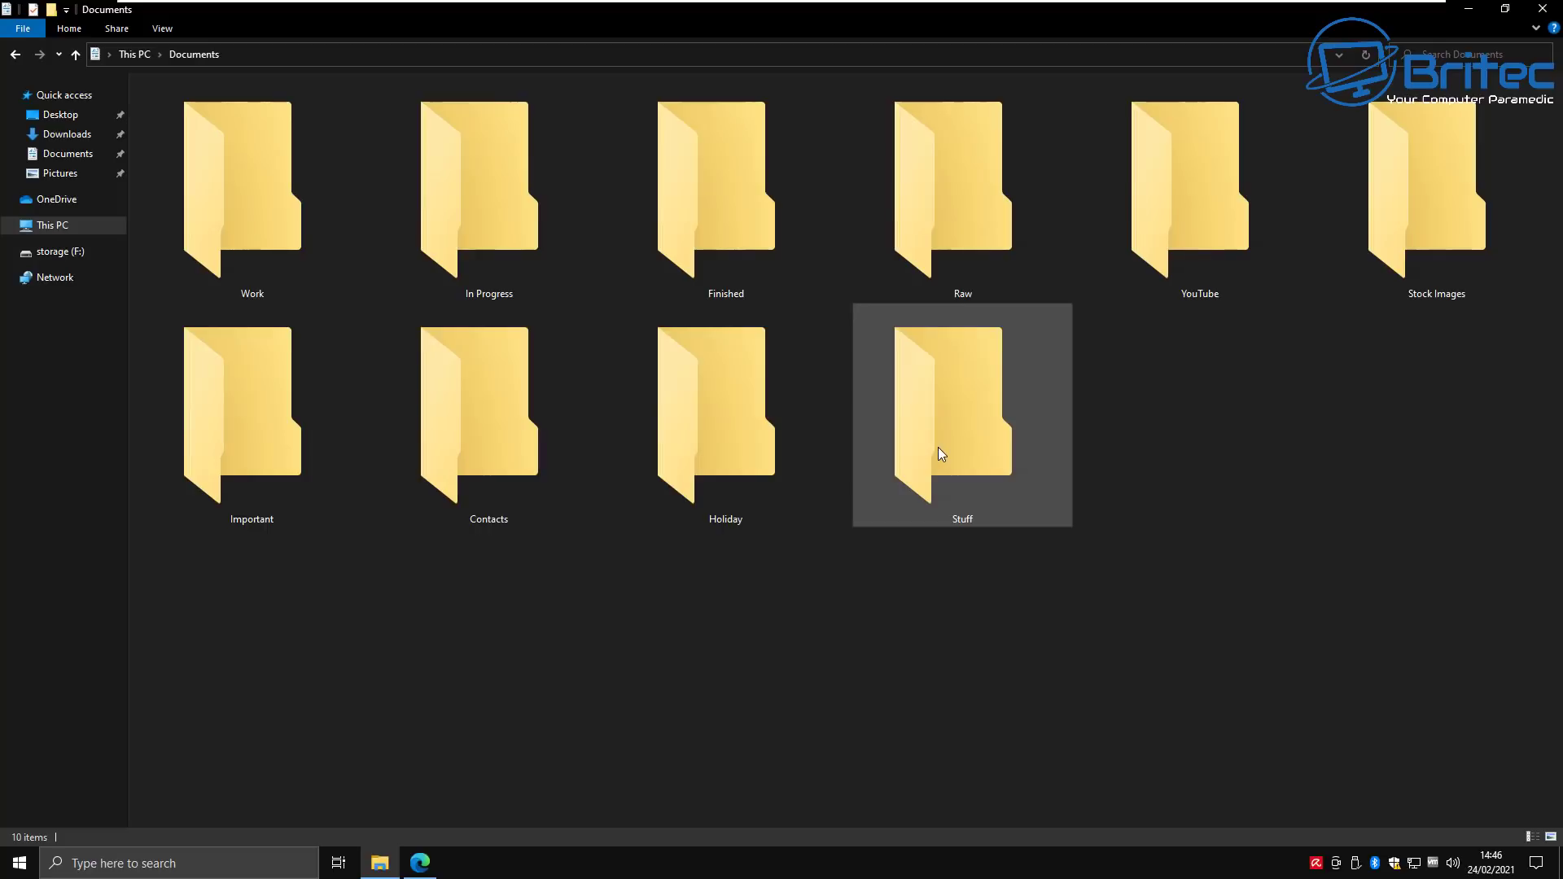
Read through the Folder Painter v1.3 page on sordum.org, from the introduction and usage instructions to the download section
mouse_move(938, 447)
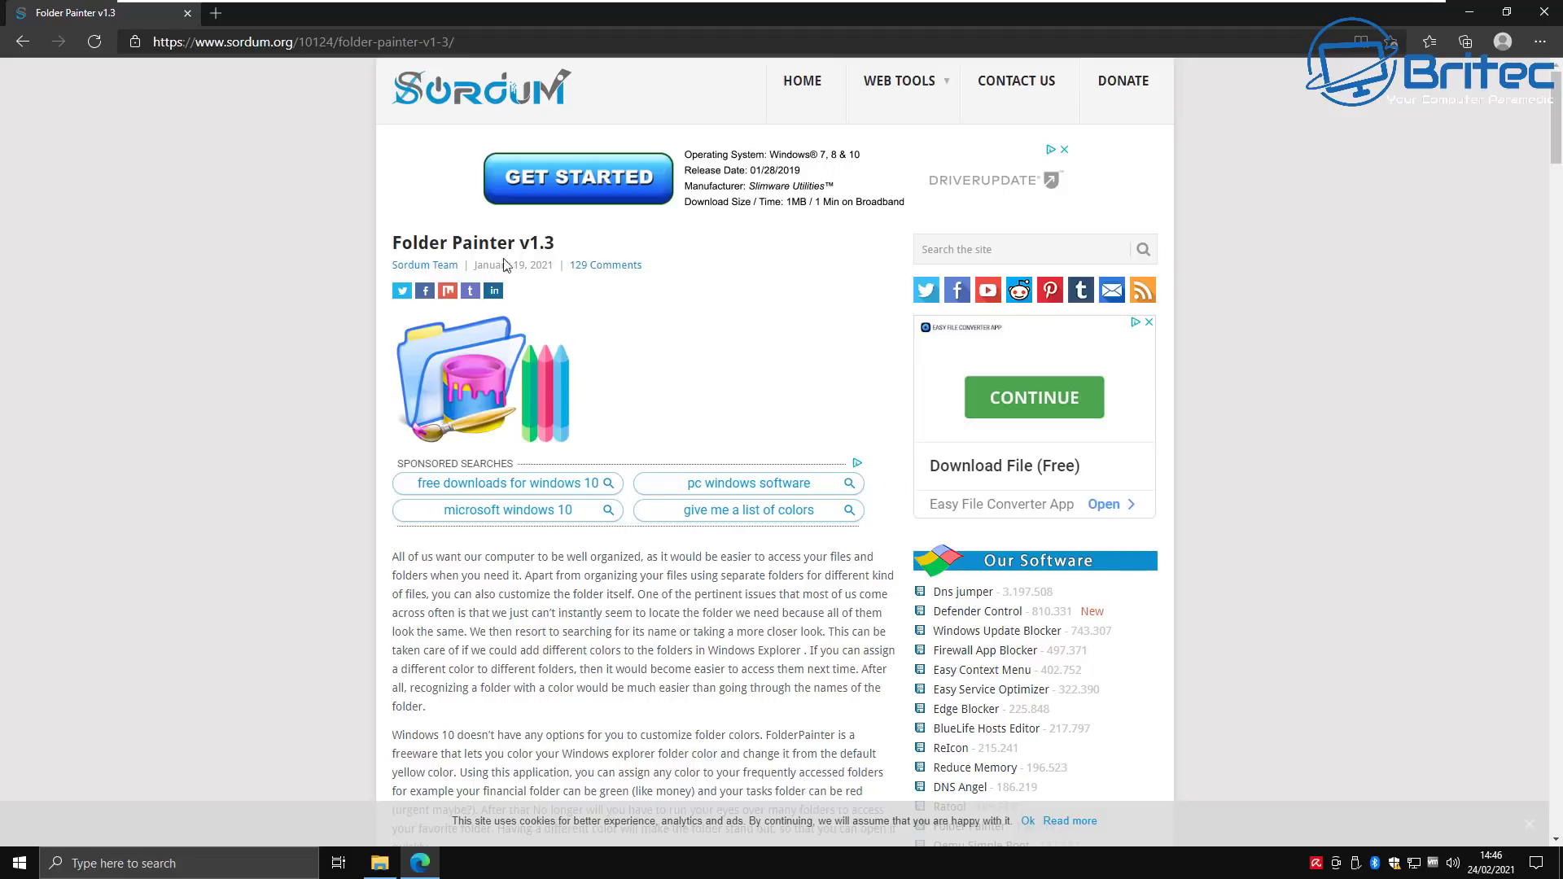
scroll(616, 461, "down", 10)
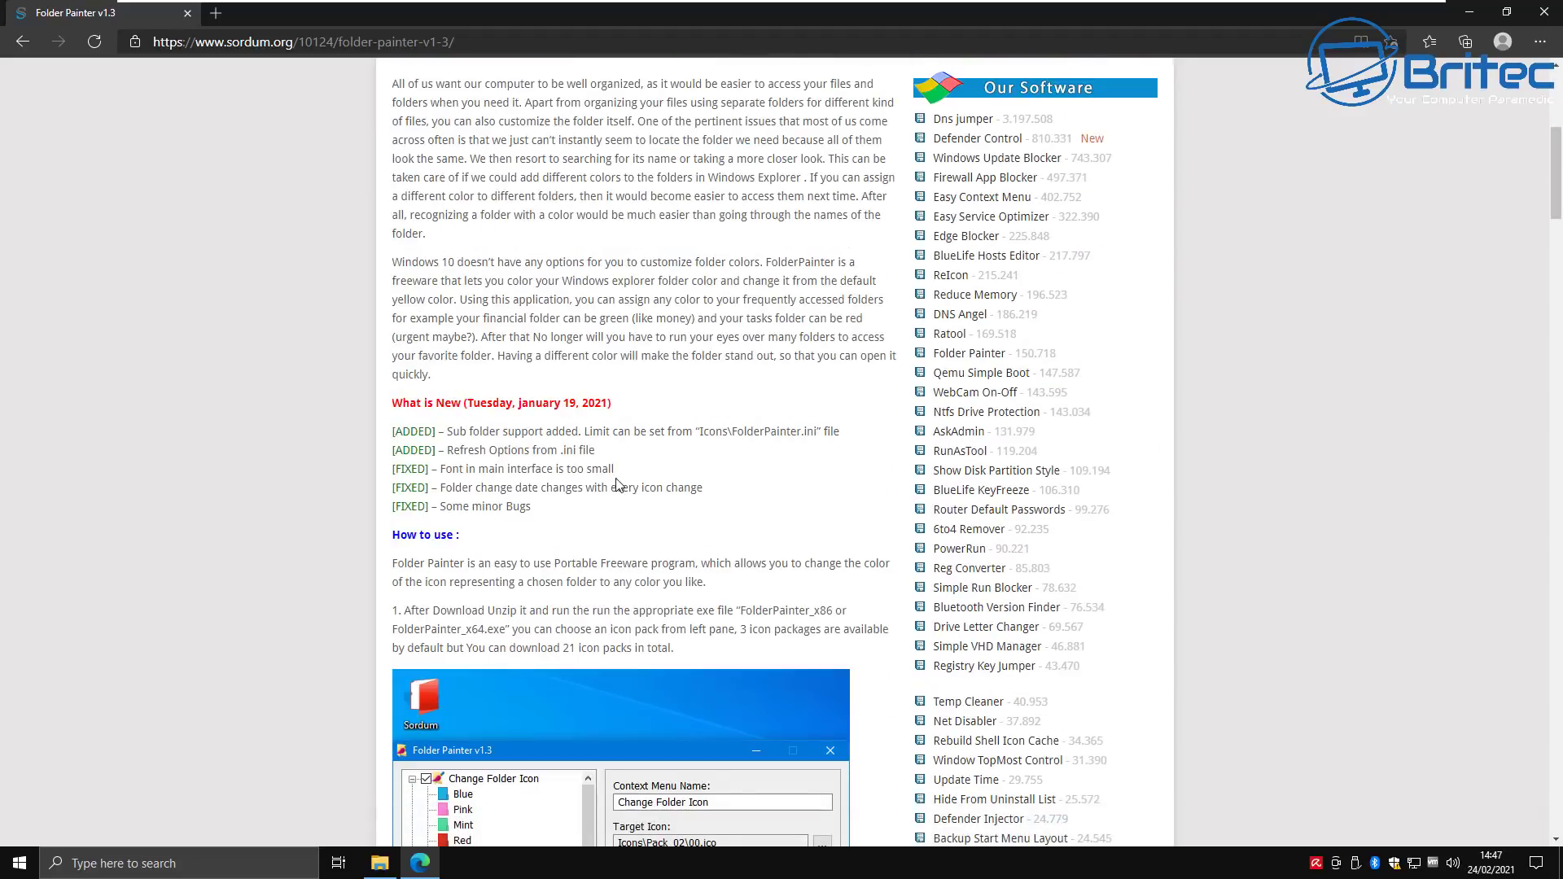
scroll(617, 485, "down", 3)
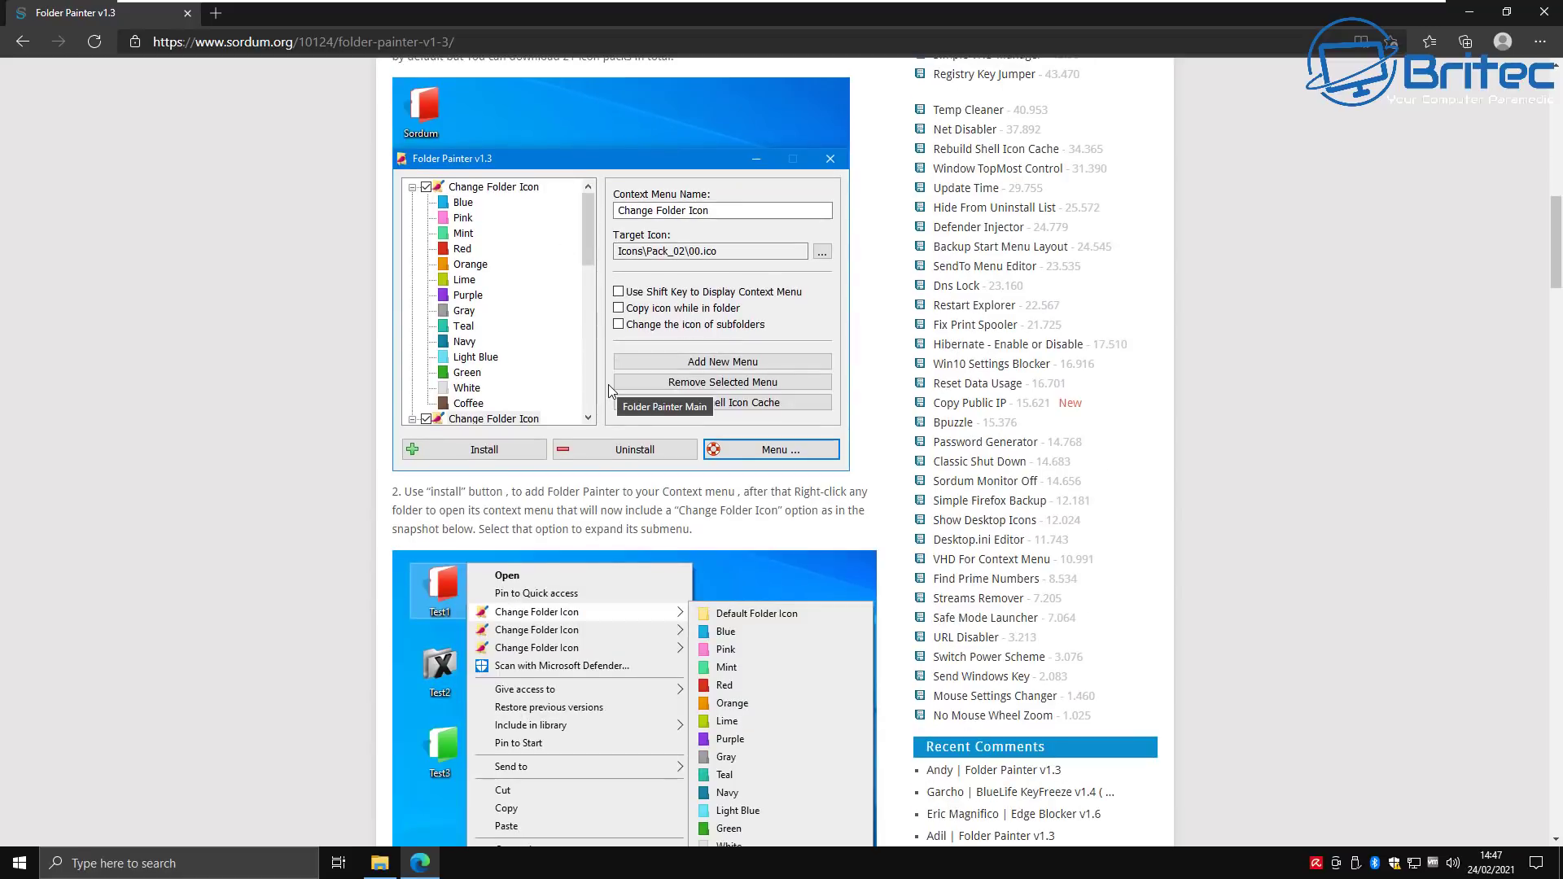
scroll(608, 385, "down", 3)
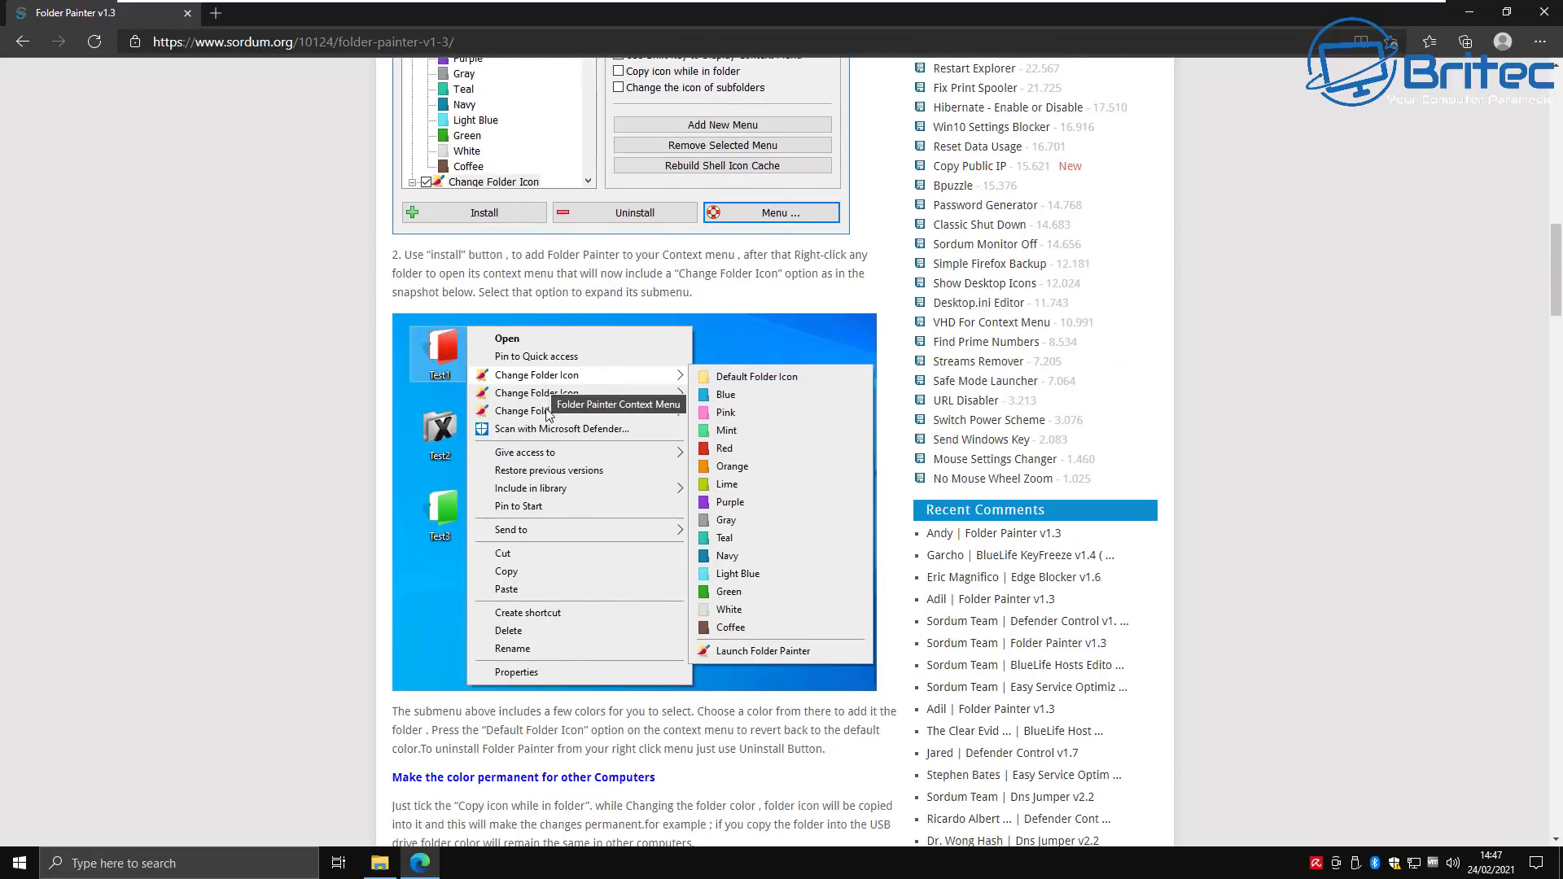
scroll(552, 423, "down", 4)
scroll(551, 424, "down", 7)
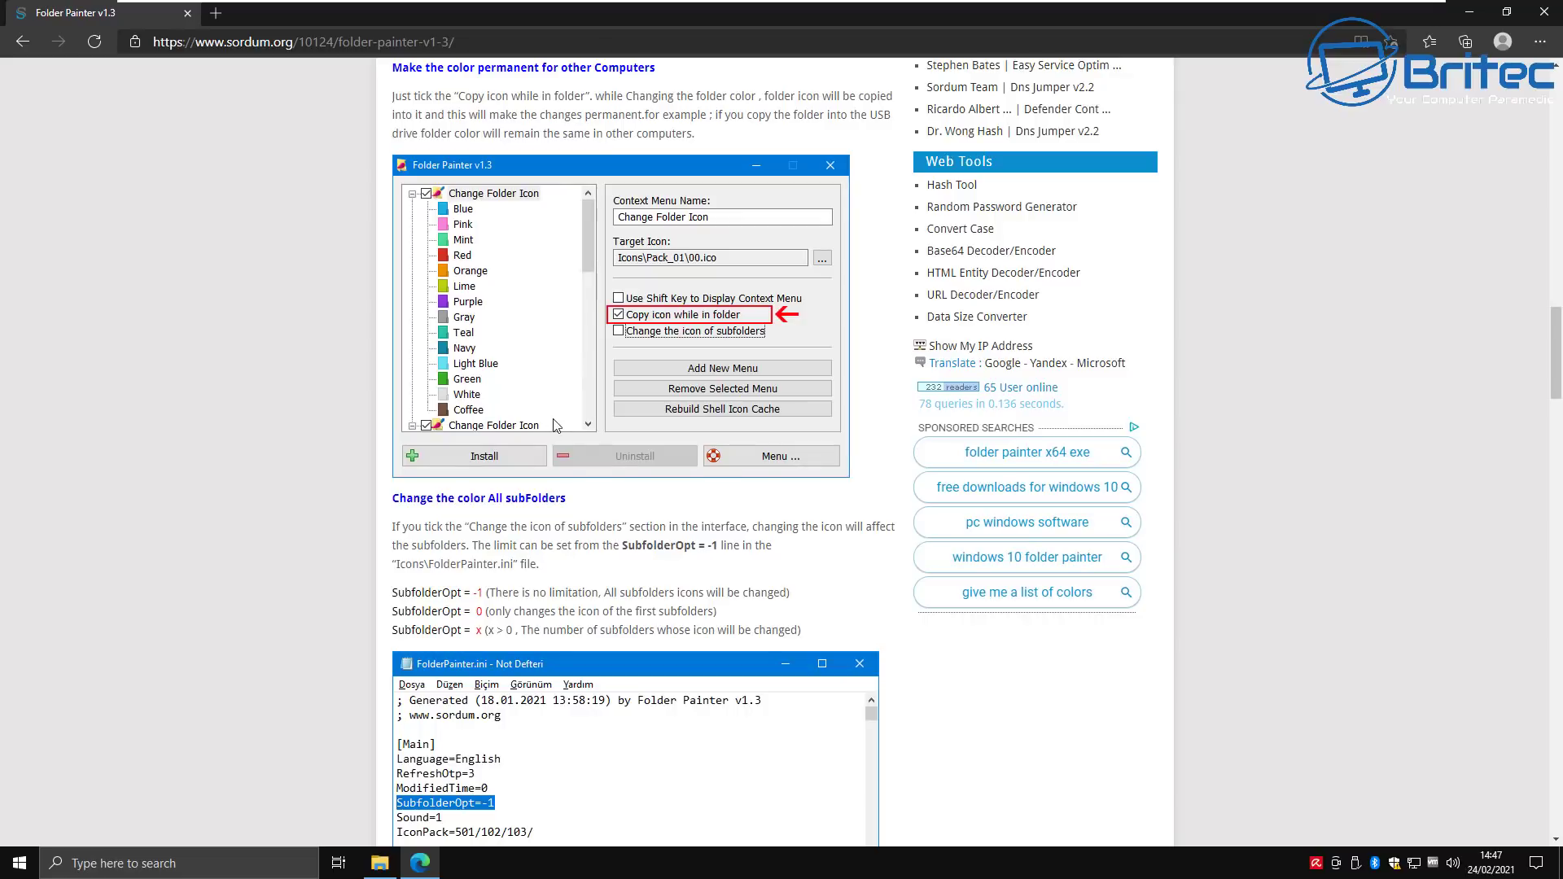
scroll(558, 424, "down", 3)
scroll(560, 424, "down", 4)
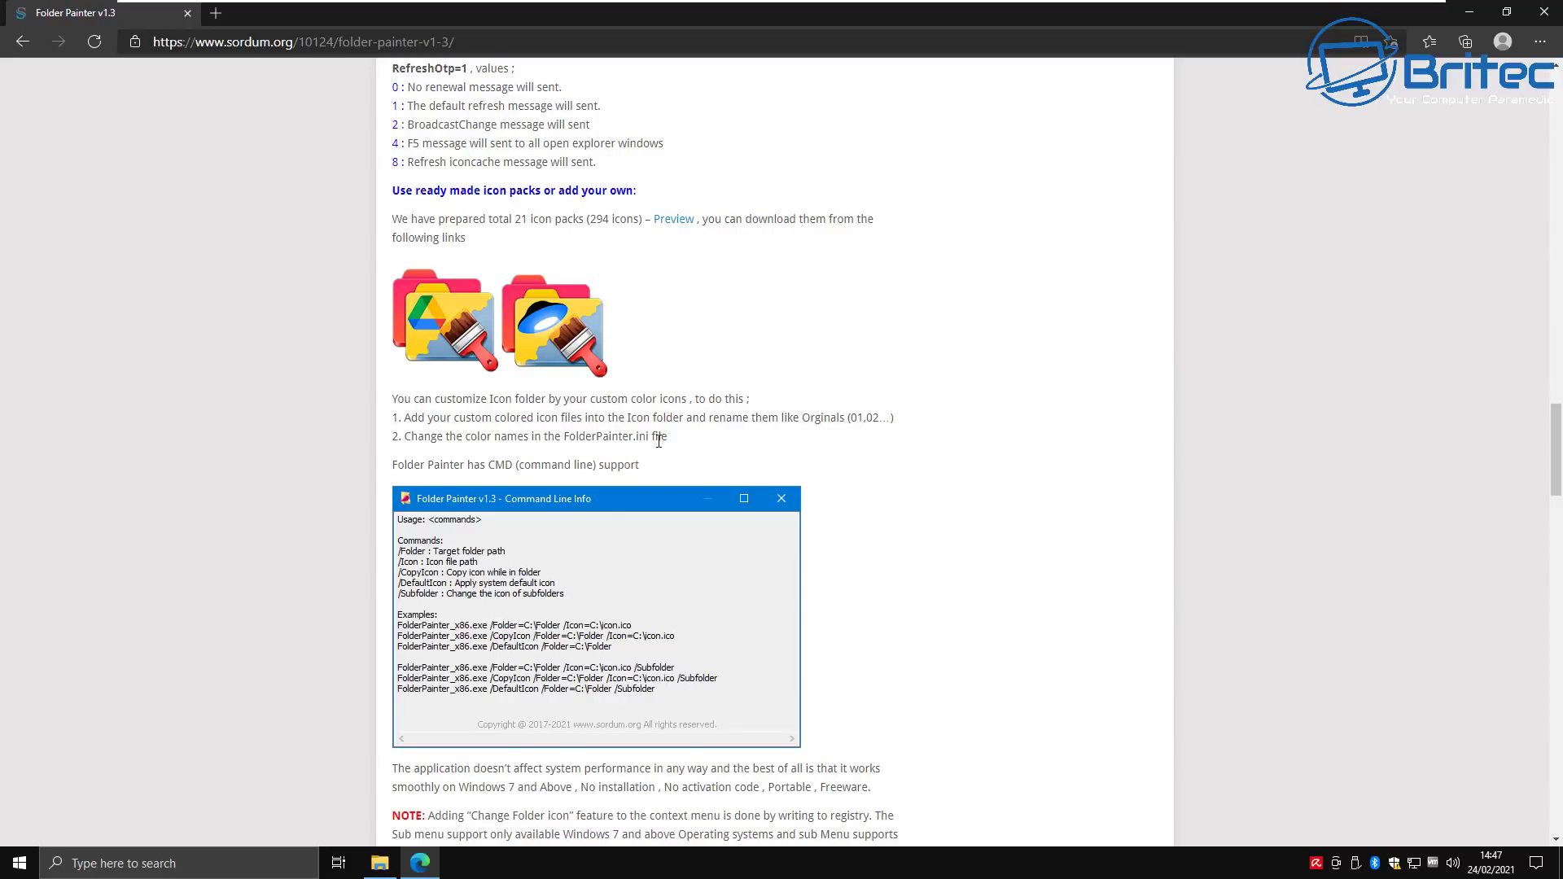
scroll(656, 437, "down", 5)
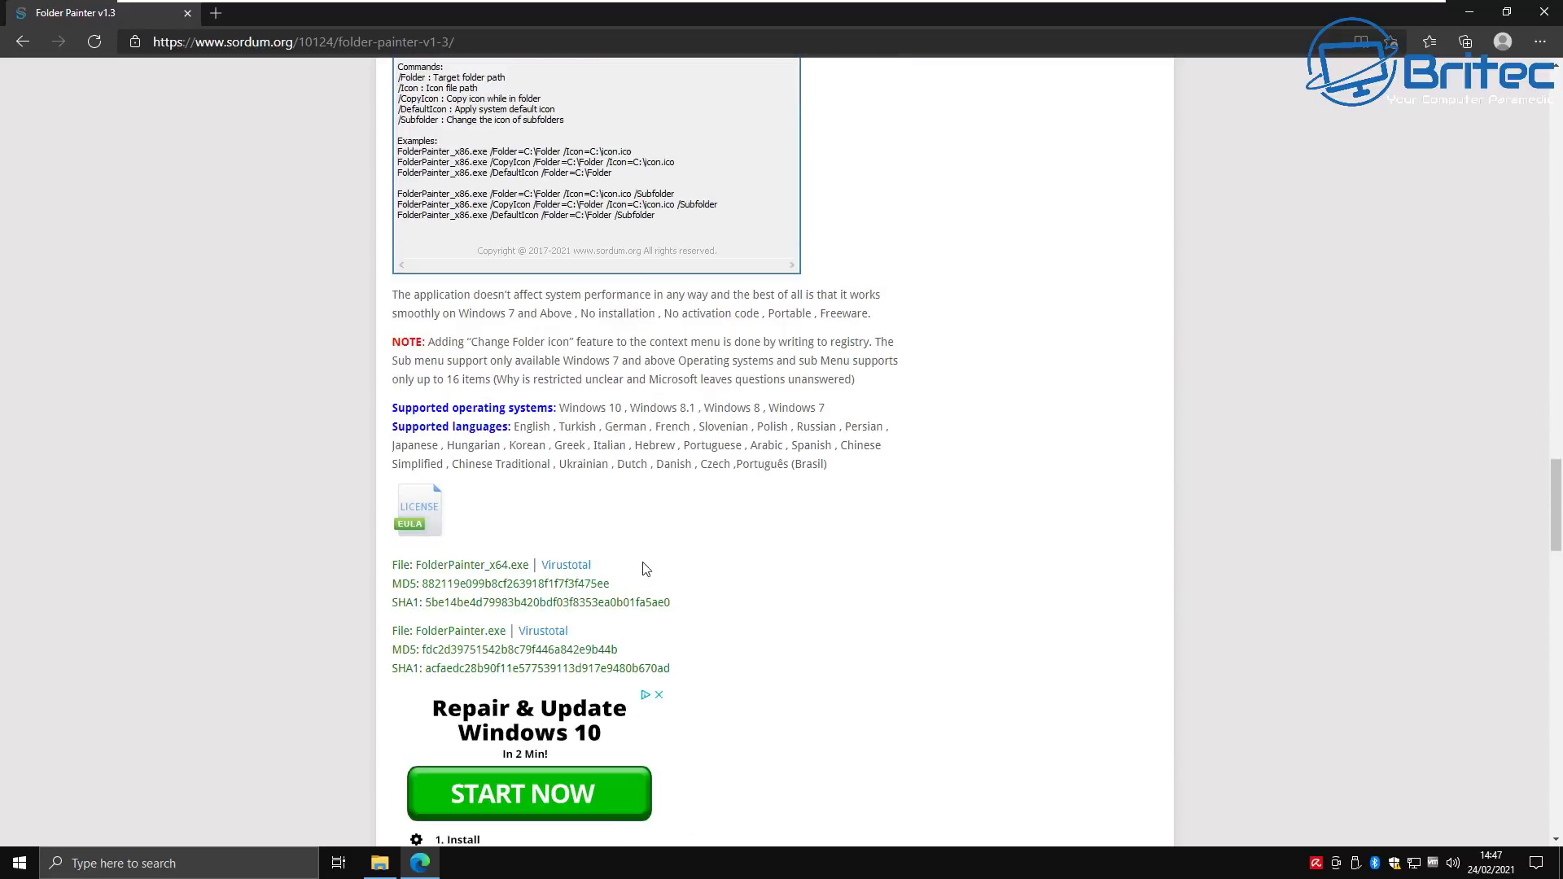
scroll(638, 581, "down", 3)
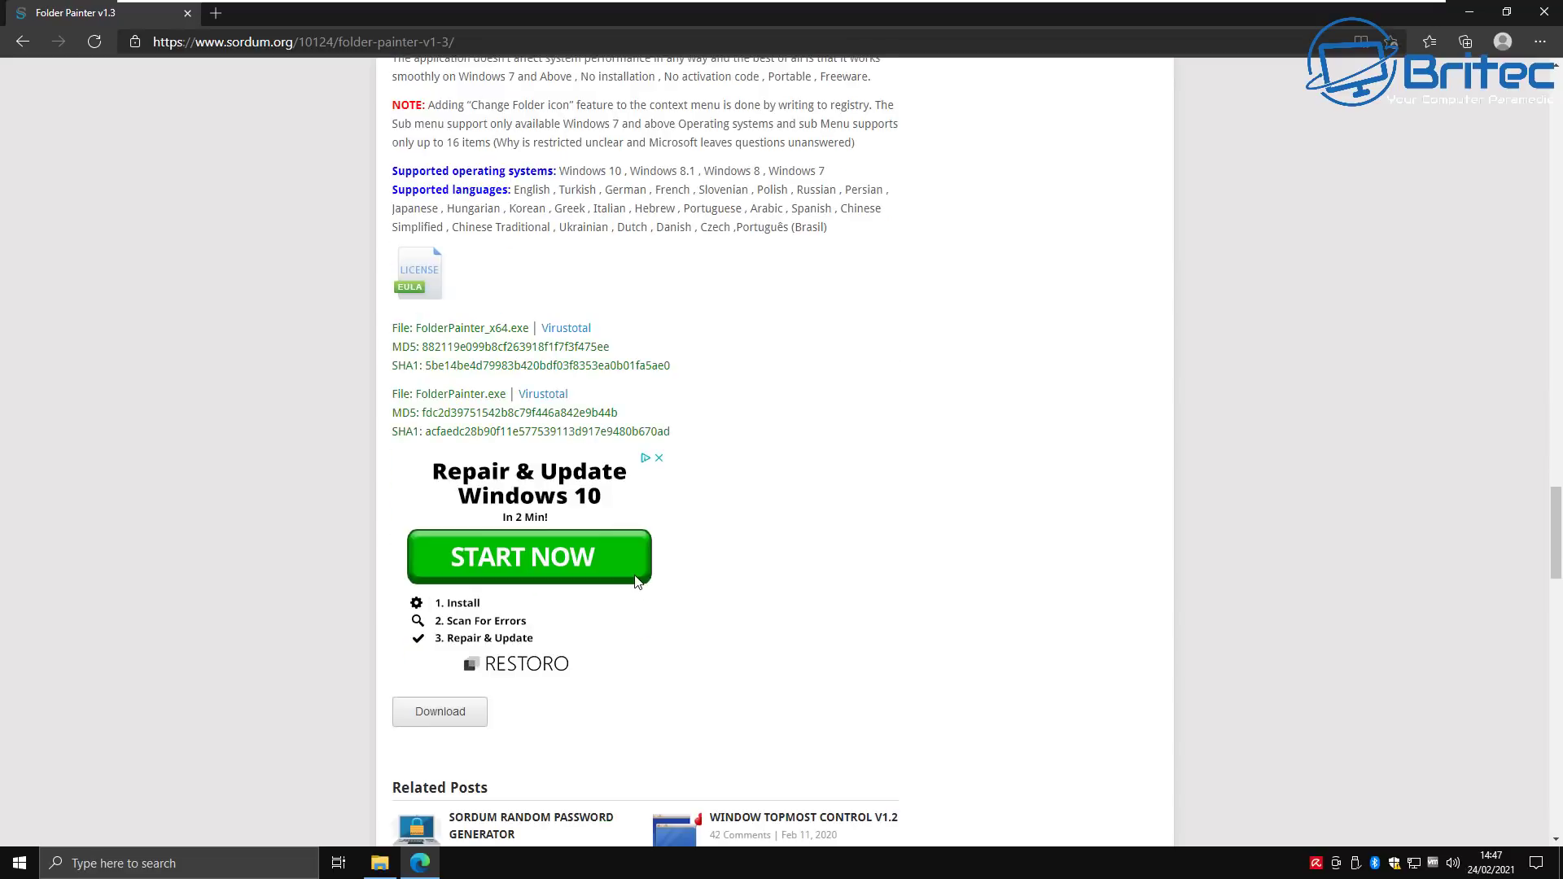
Download FolderPainter.zip, dismissing the ad, and extract its FolderPainter folder to the desktop
left_click(440, 713)
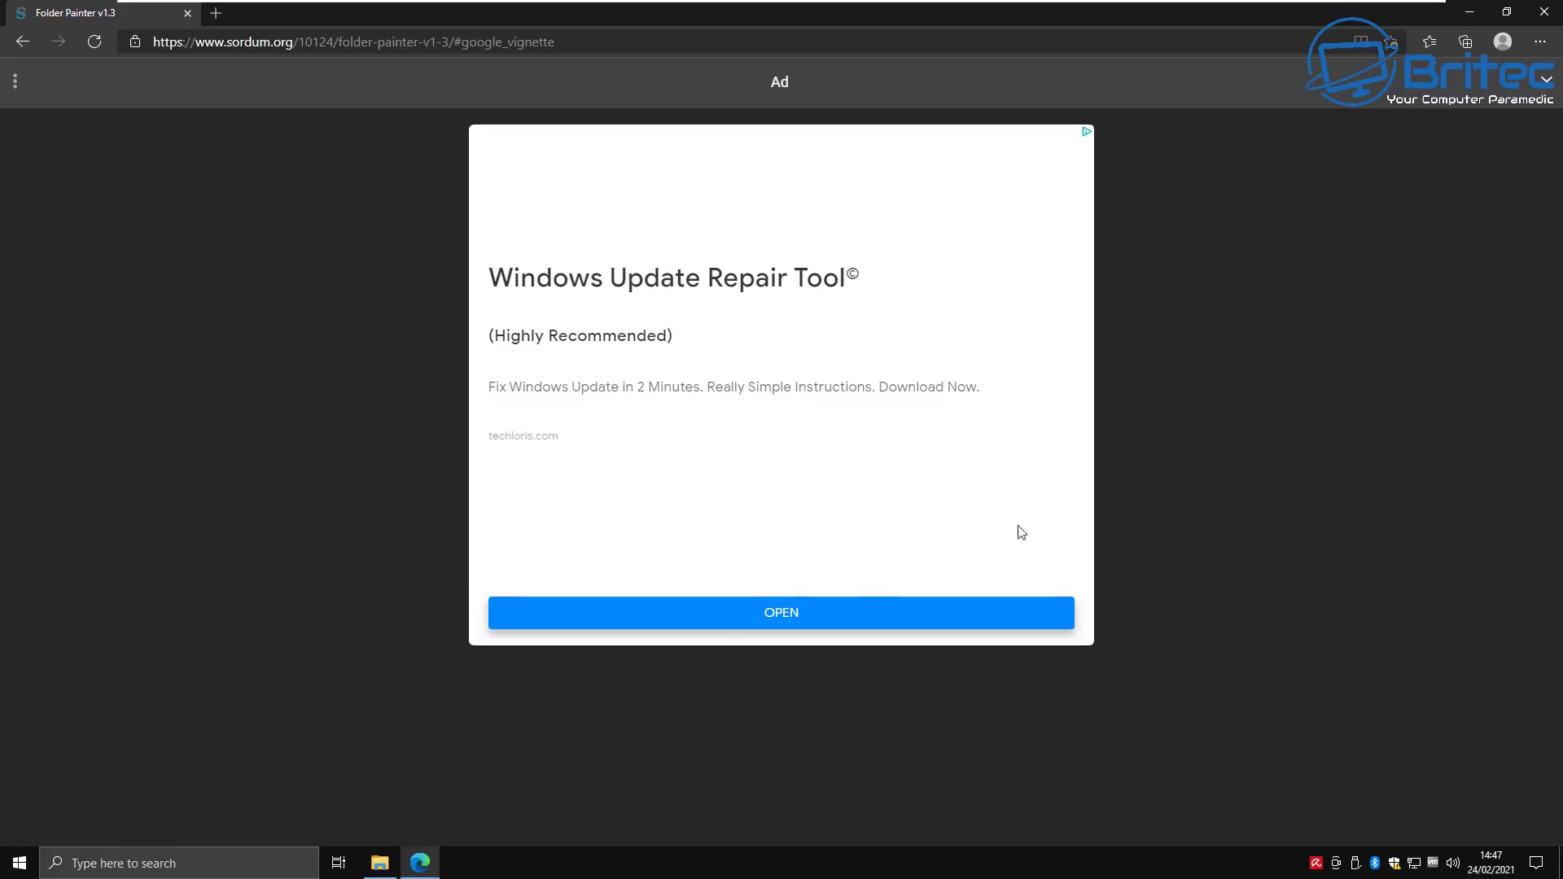
left_click(1547, 88)
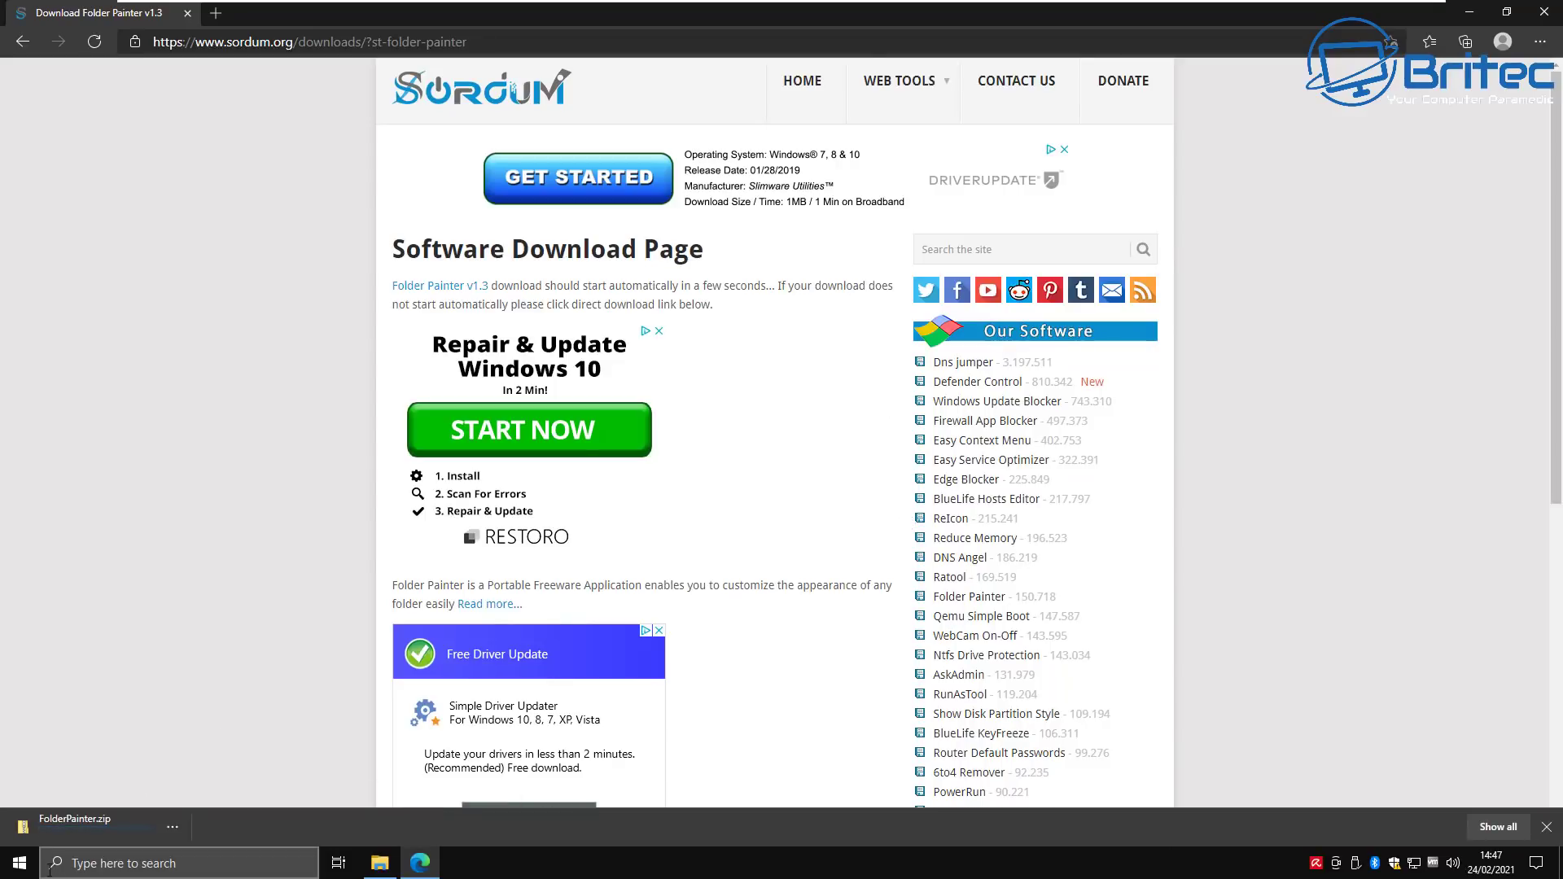
left_click(61, 833)
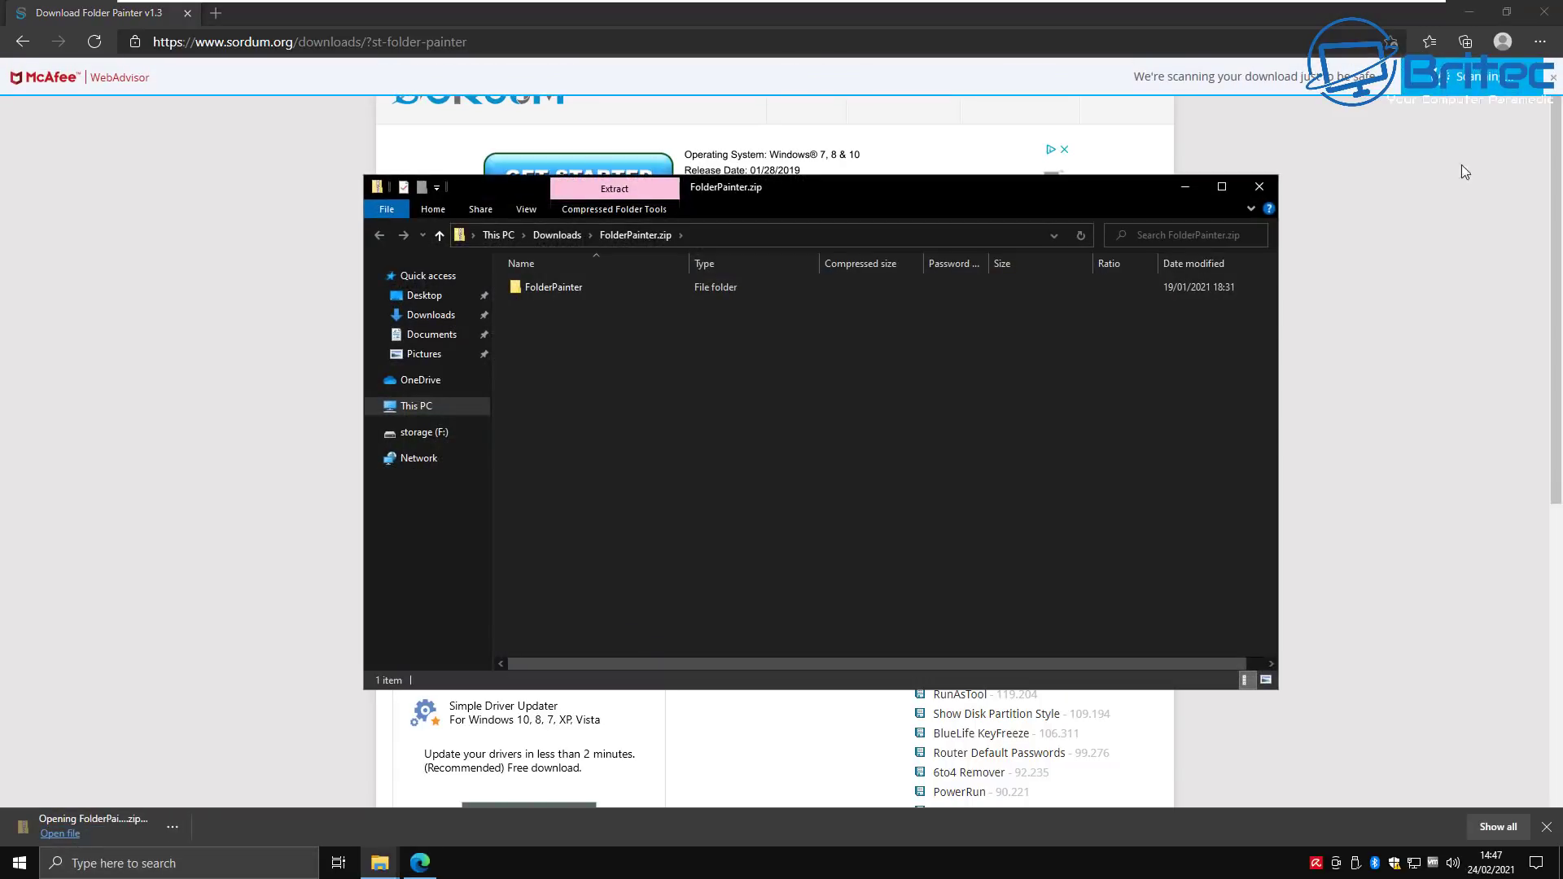
left_click(1467, 13)
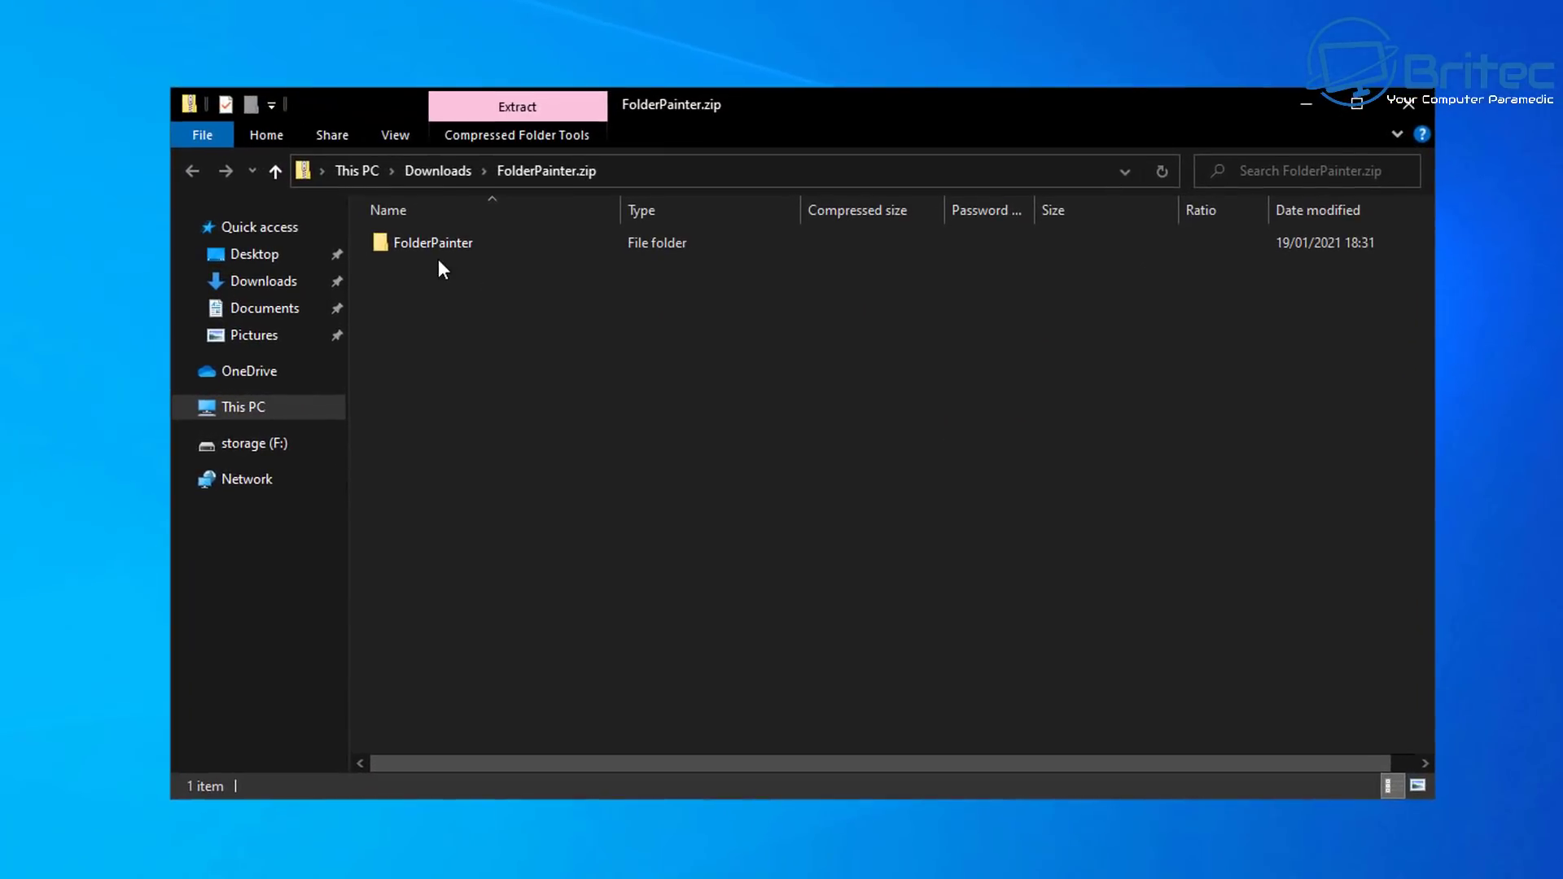
left_click_drag(434, 244, 783, 51)
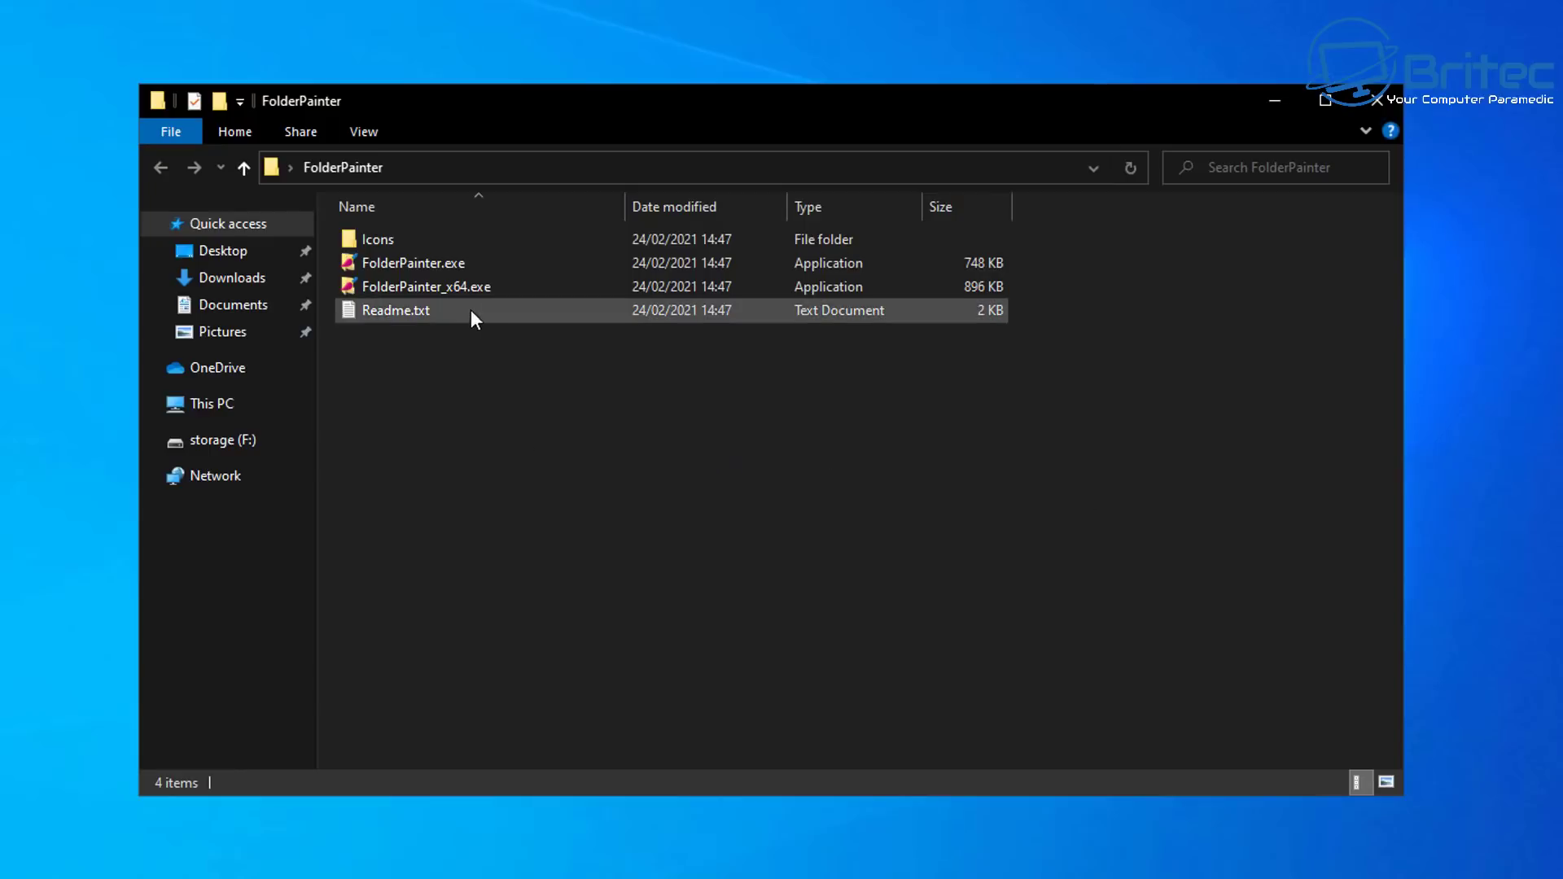
Launch FolderPainter_x64.exe from the extracted folder, allow it to make changes, and clear the file window out of the way
left_click(449, 284)
double_click(447, 280)
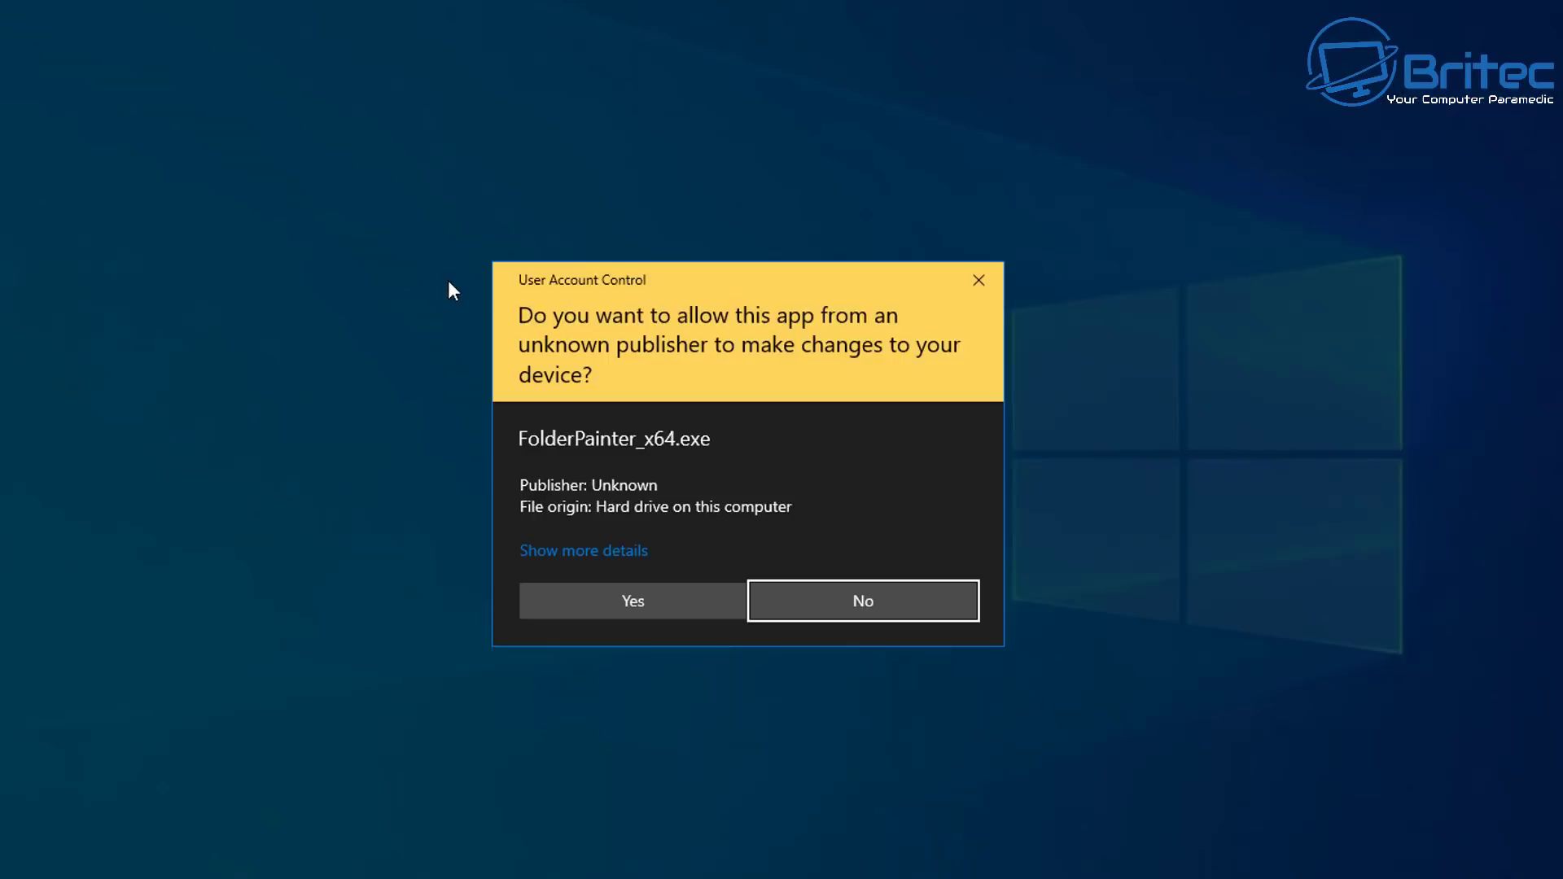
left_click(628, 602)
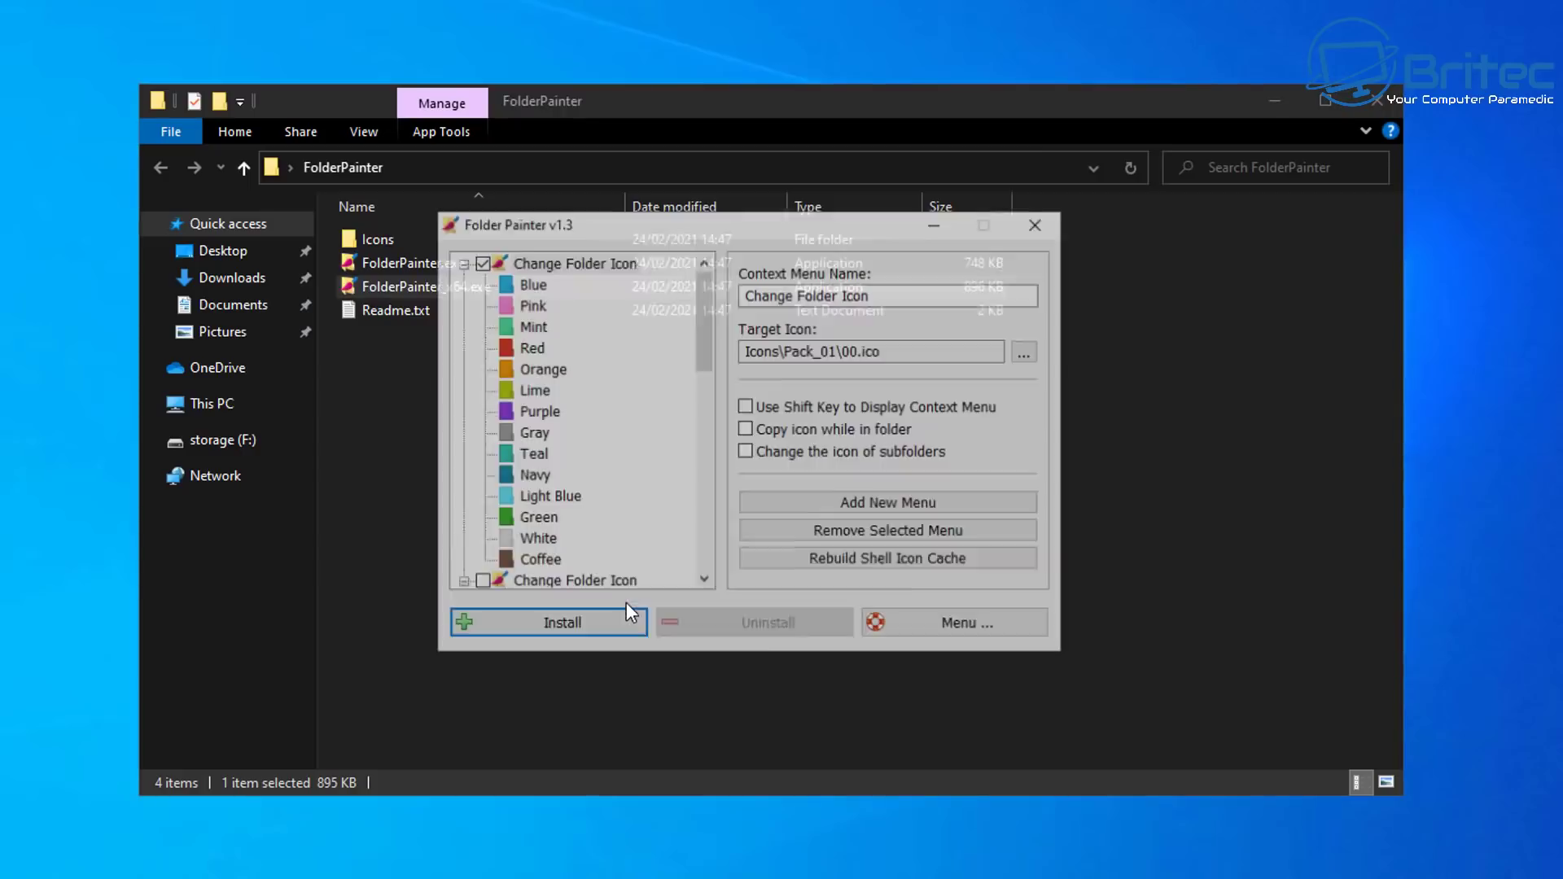
left_click(1264, 108)
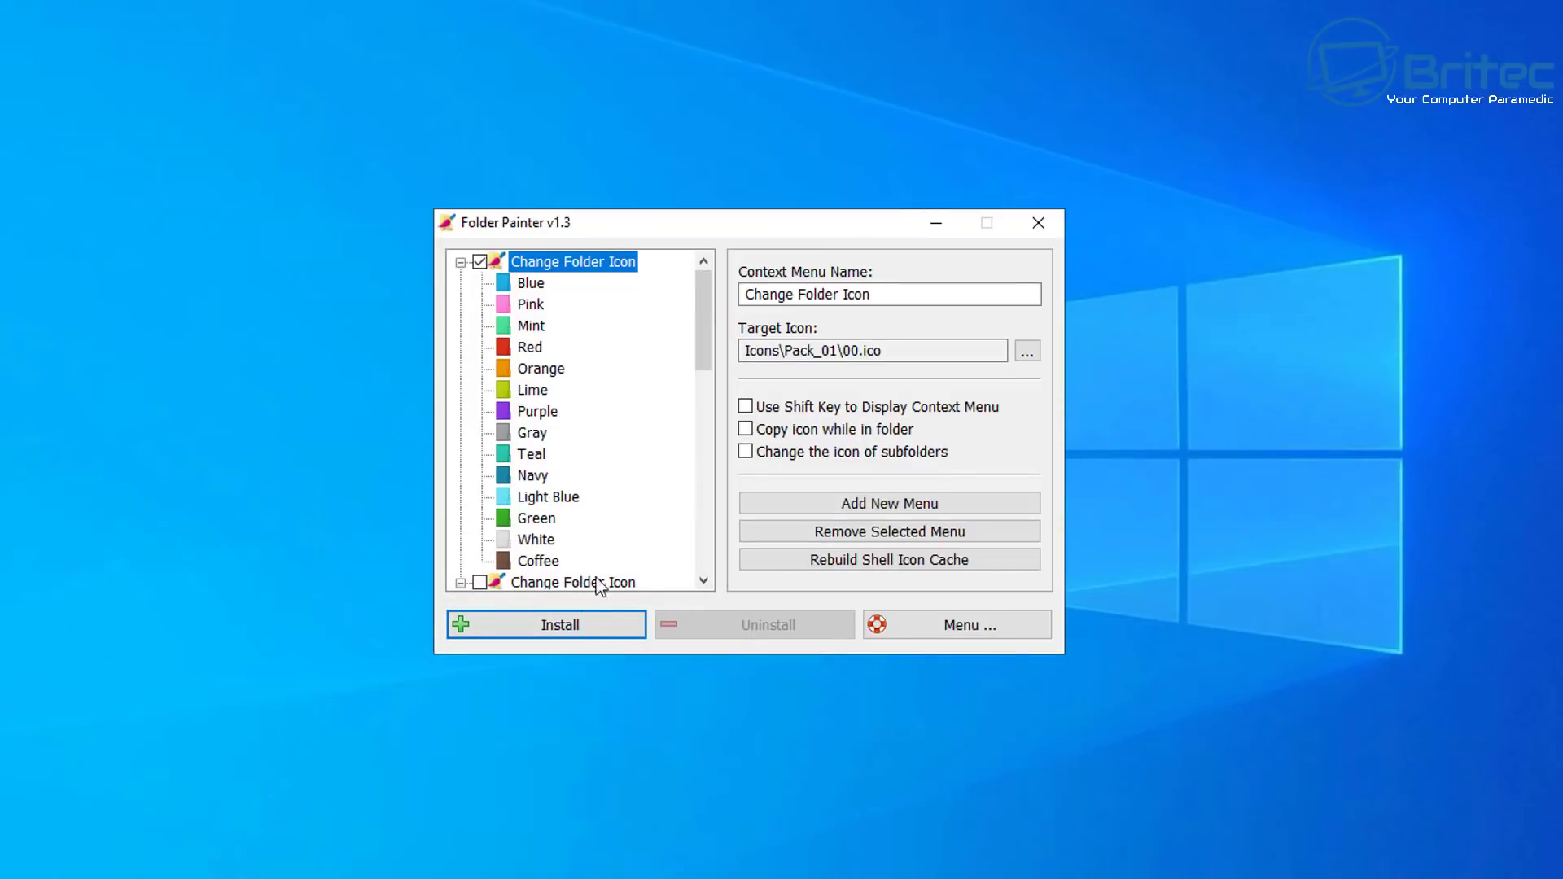
Install the first Change Folder Icon colour pack into the folder context menu, keeping the default menu name
left_click(565, 633)
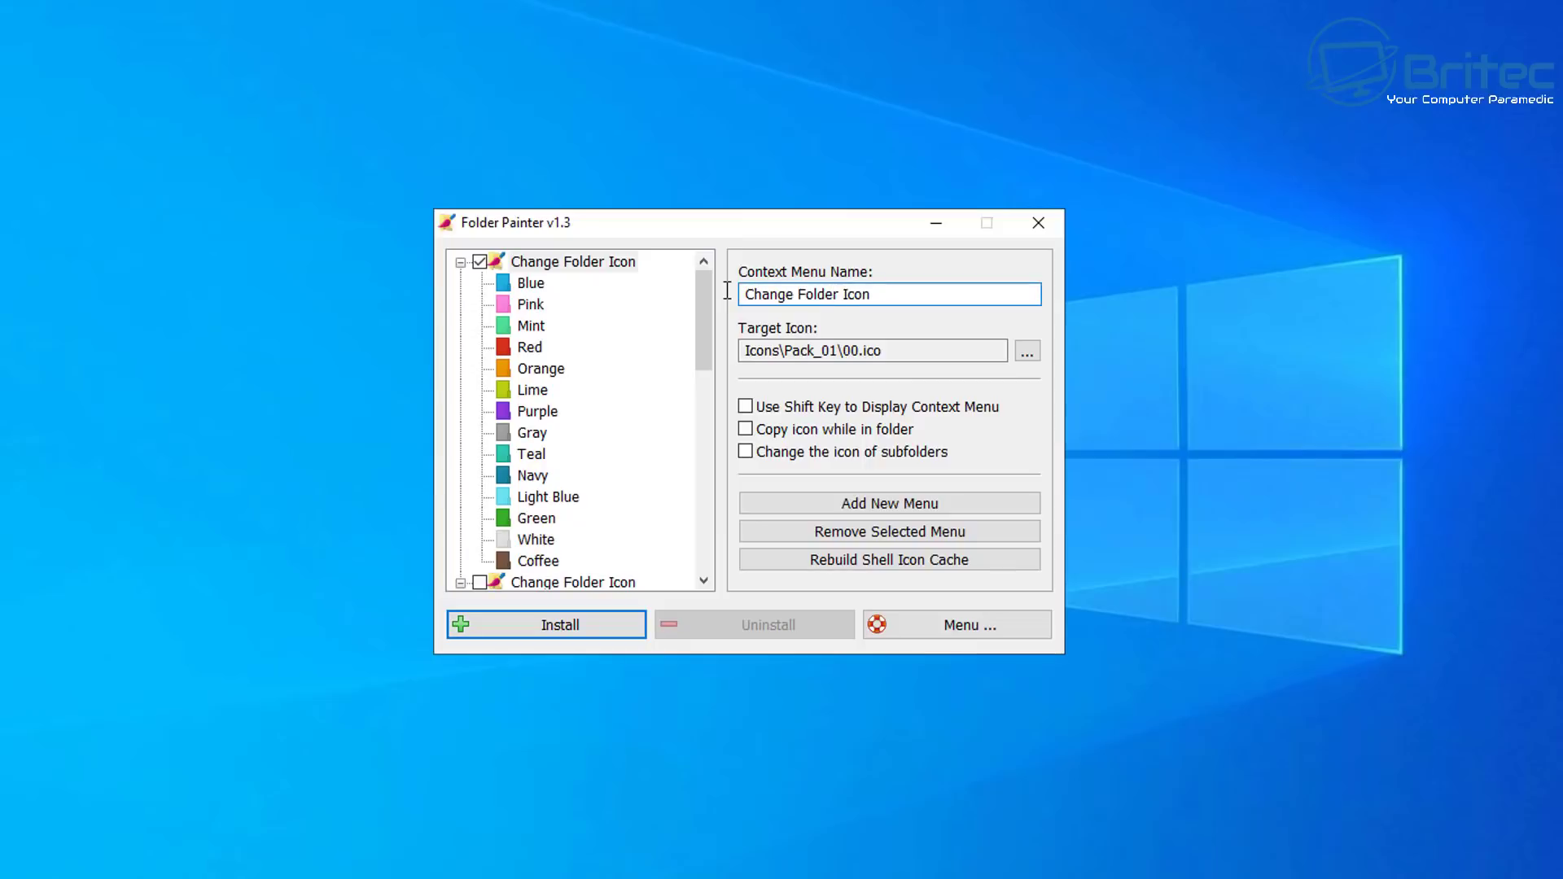
left_click(834, 293)
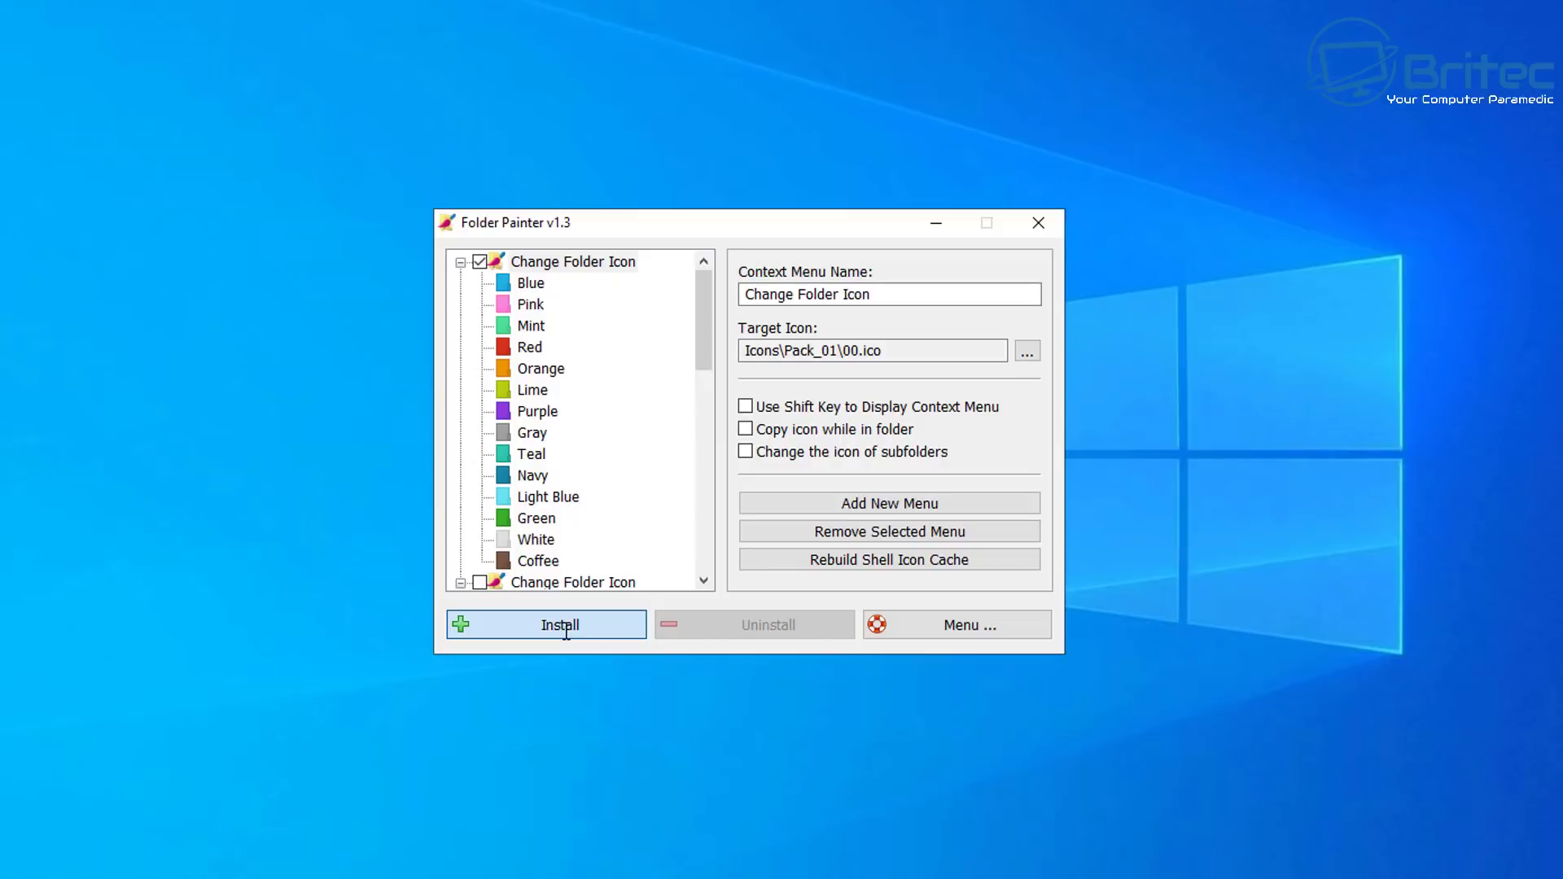
left_click(599, 620)
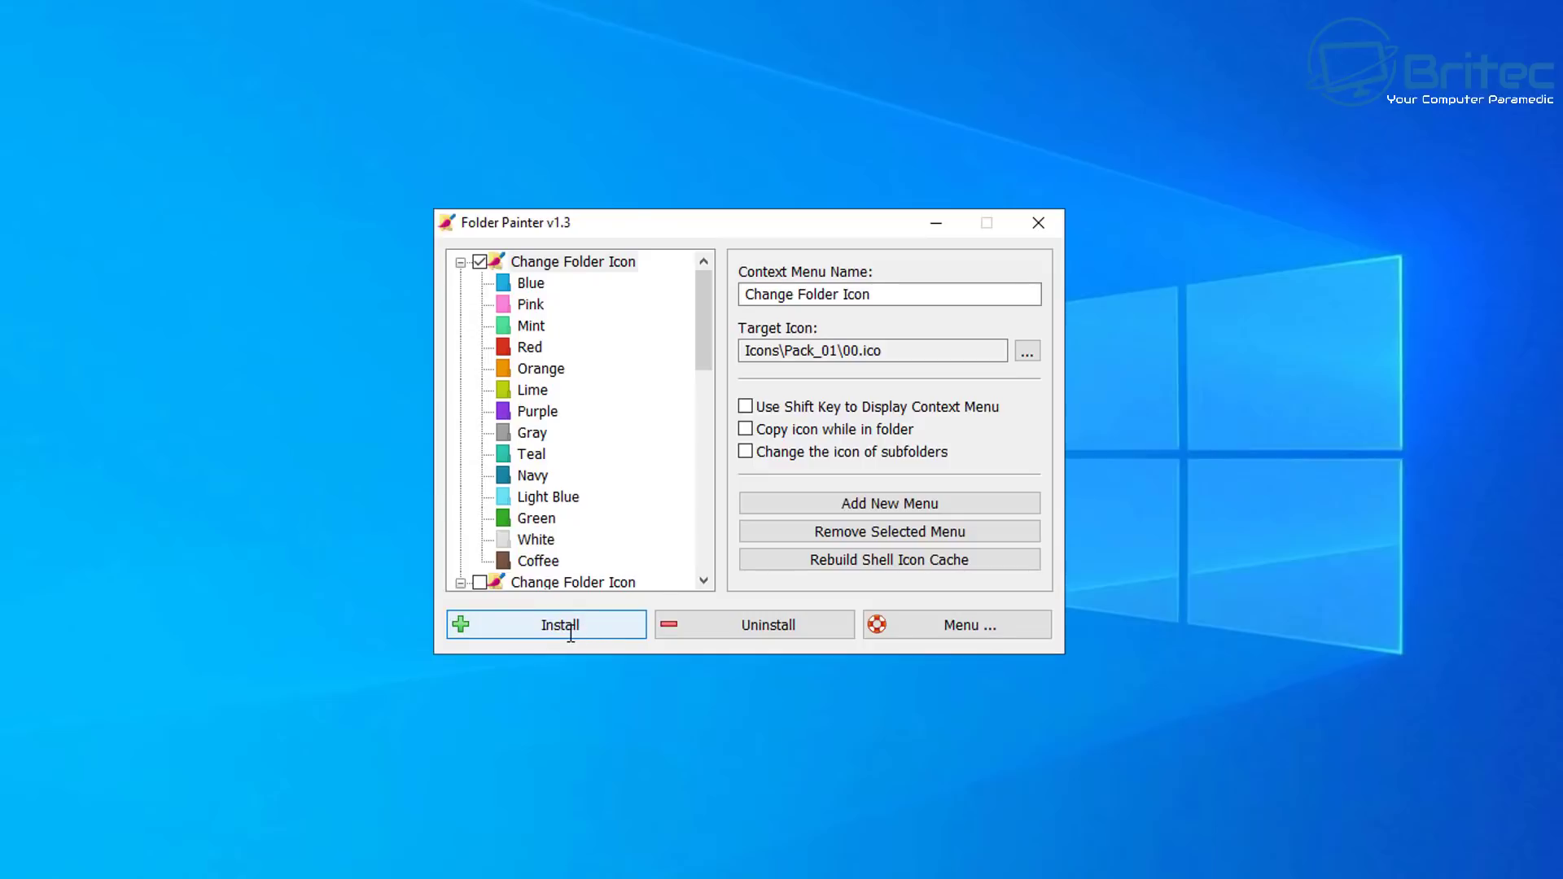
left_click(529, 622)
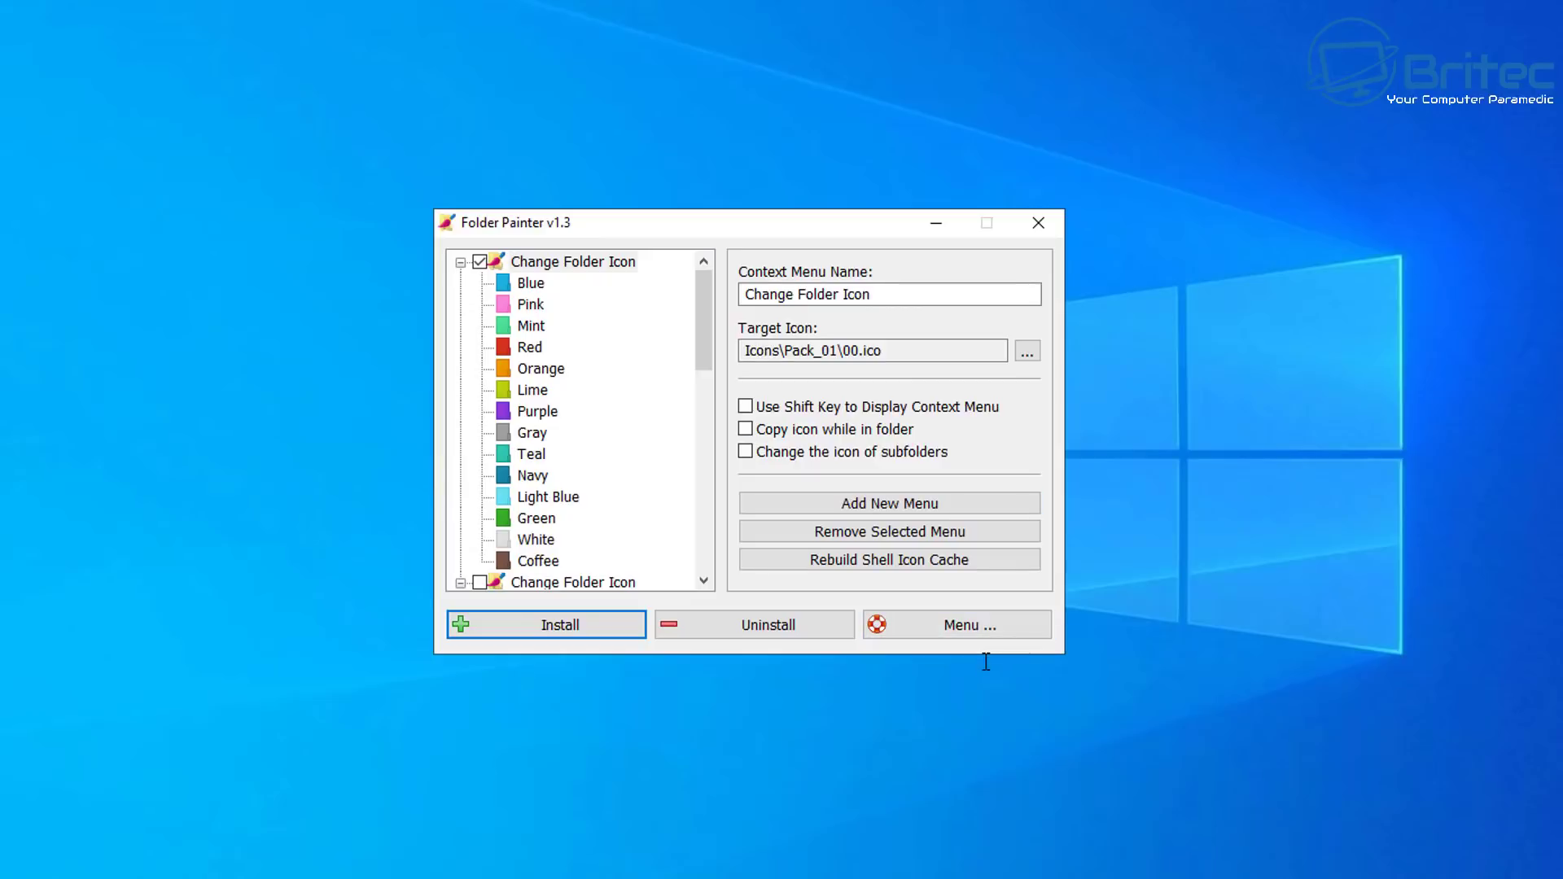
Review Folder Painter's extra options and available interface languages without changing the language
left_click(964, 624)
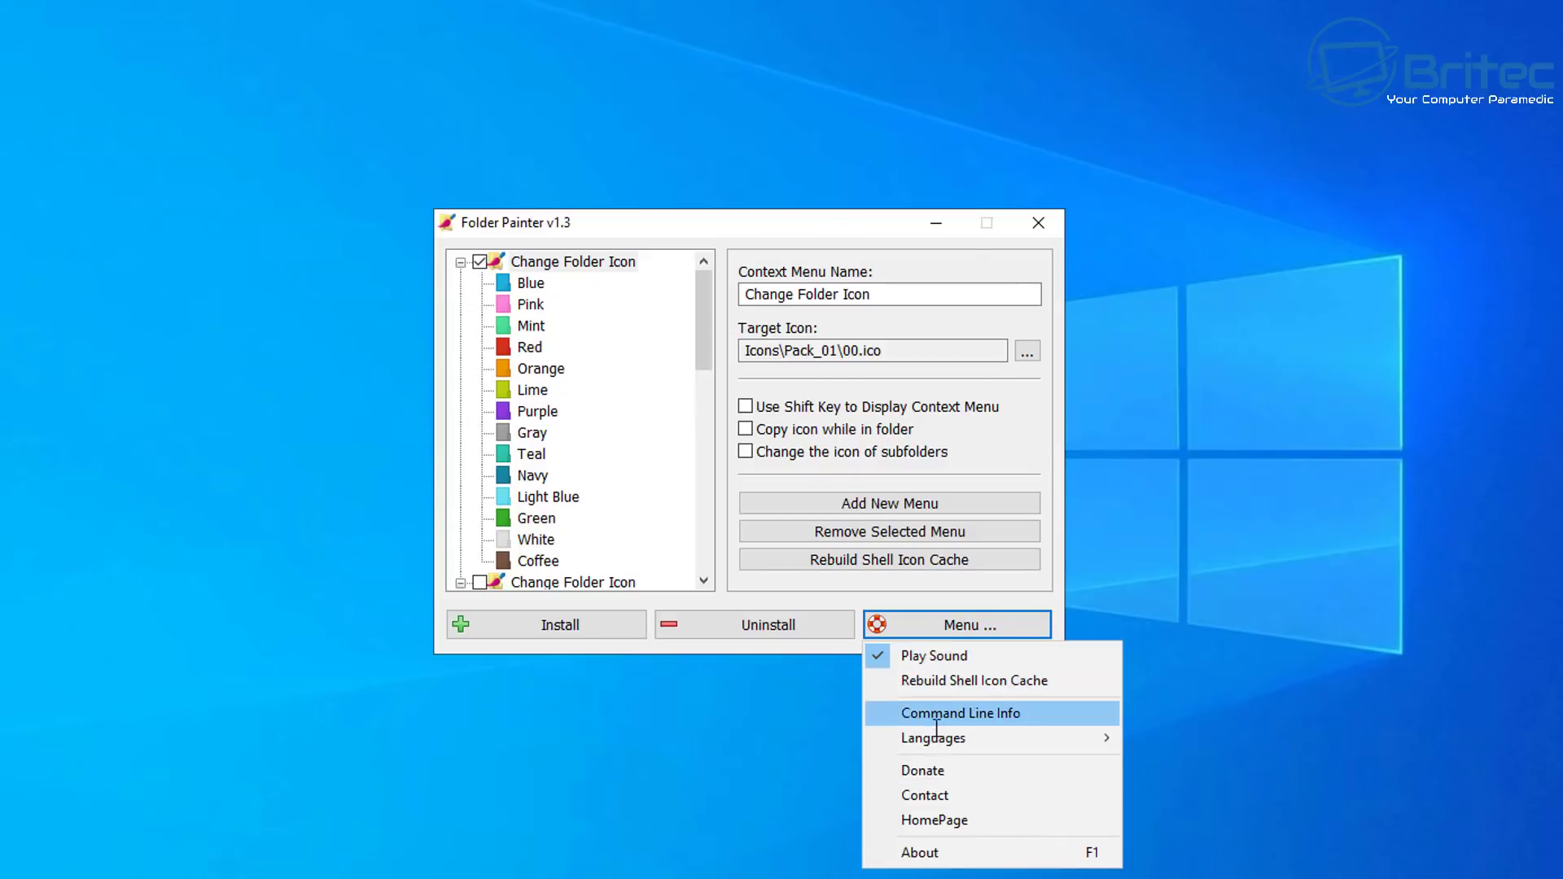
mouse_move(936, 737)
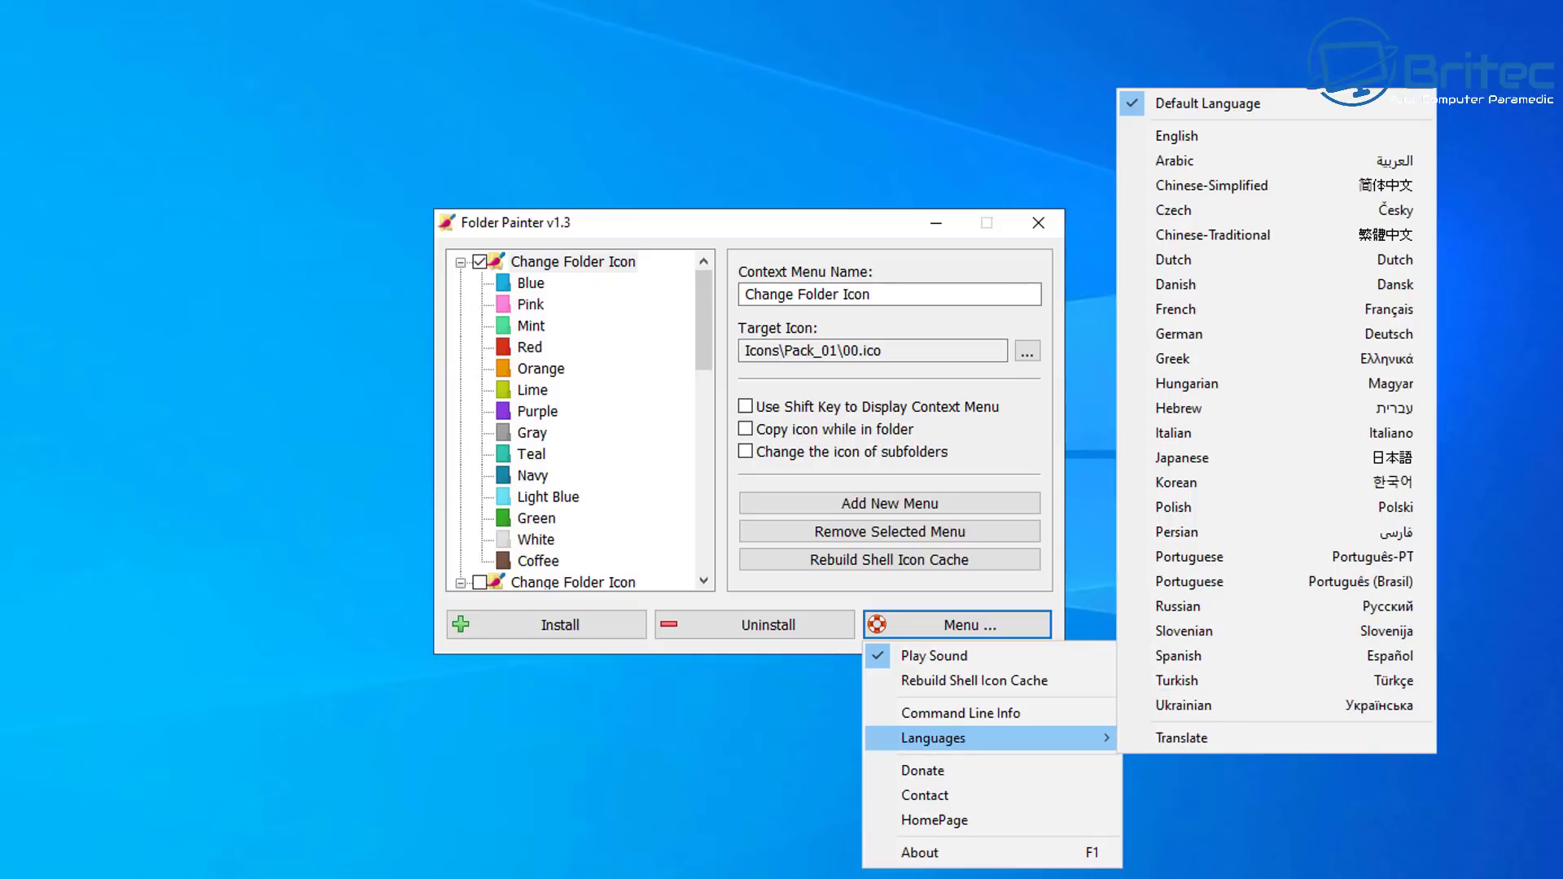
left_click(1430, 419)
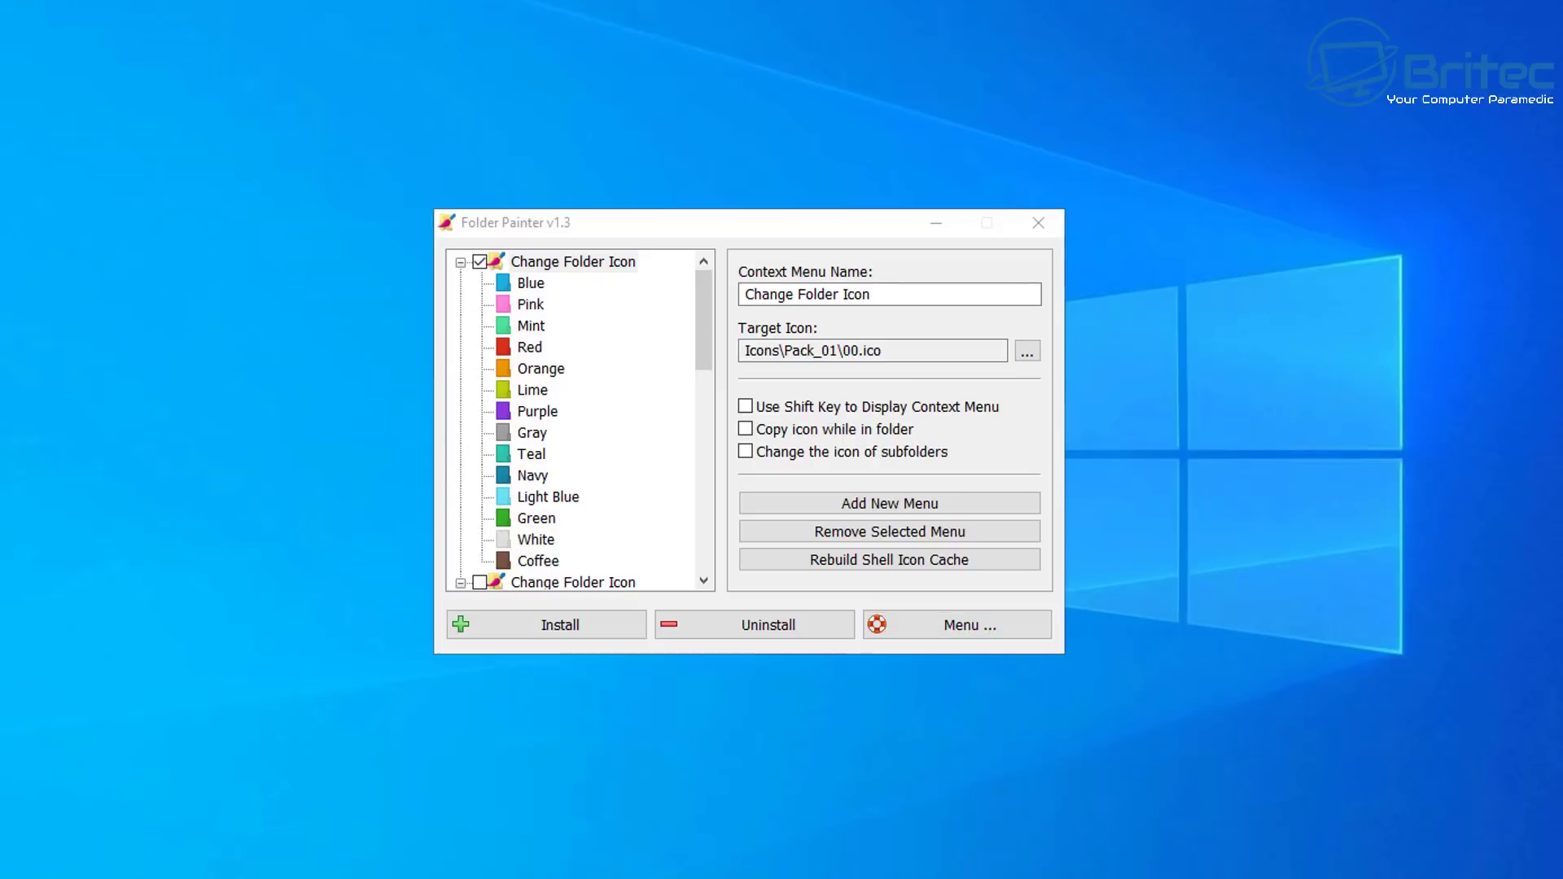
Close Folder Painter and refresh the desktop
left_click(1038, 223)
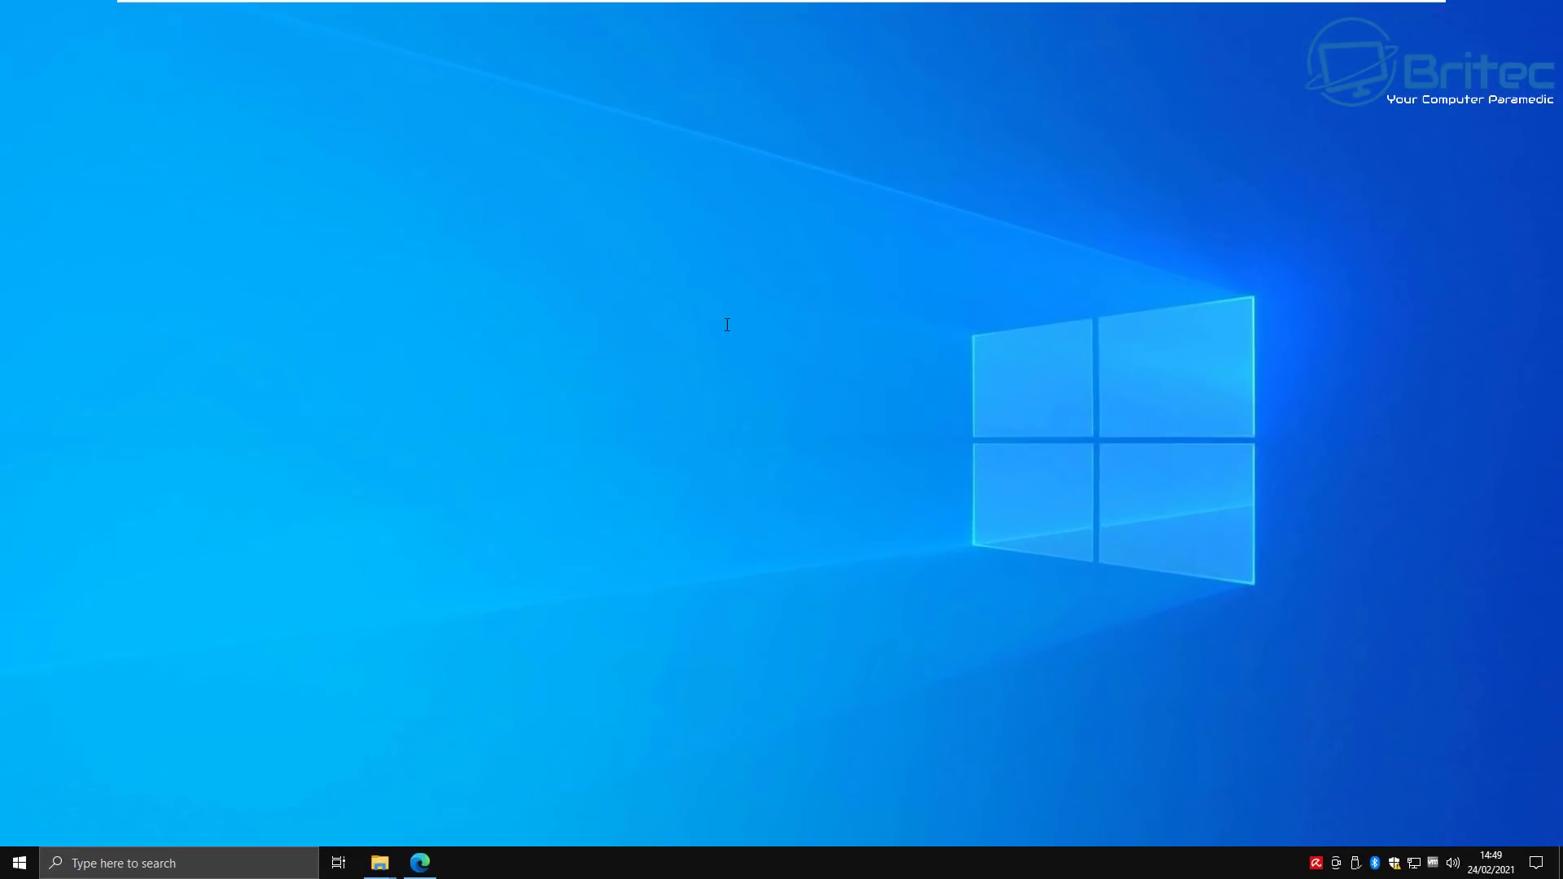
right_click(723, 322)
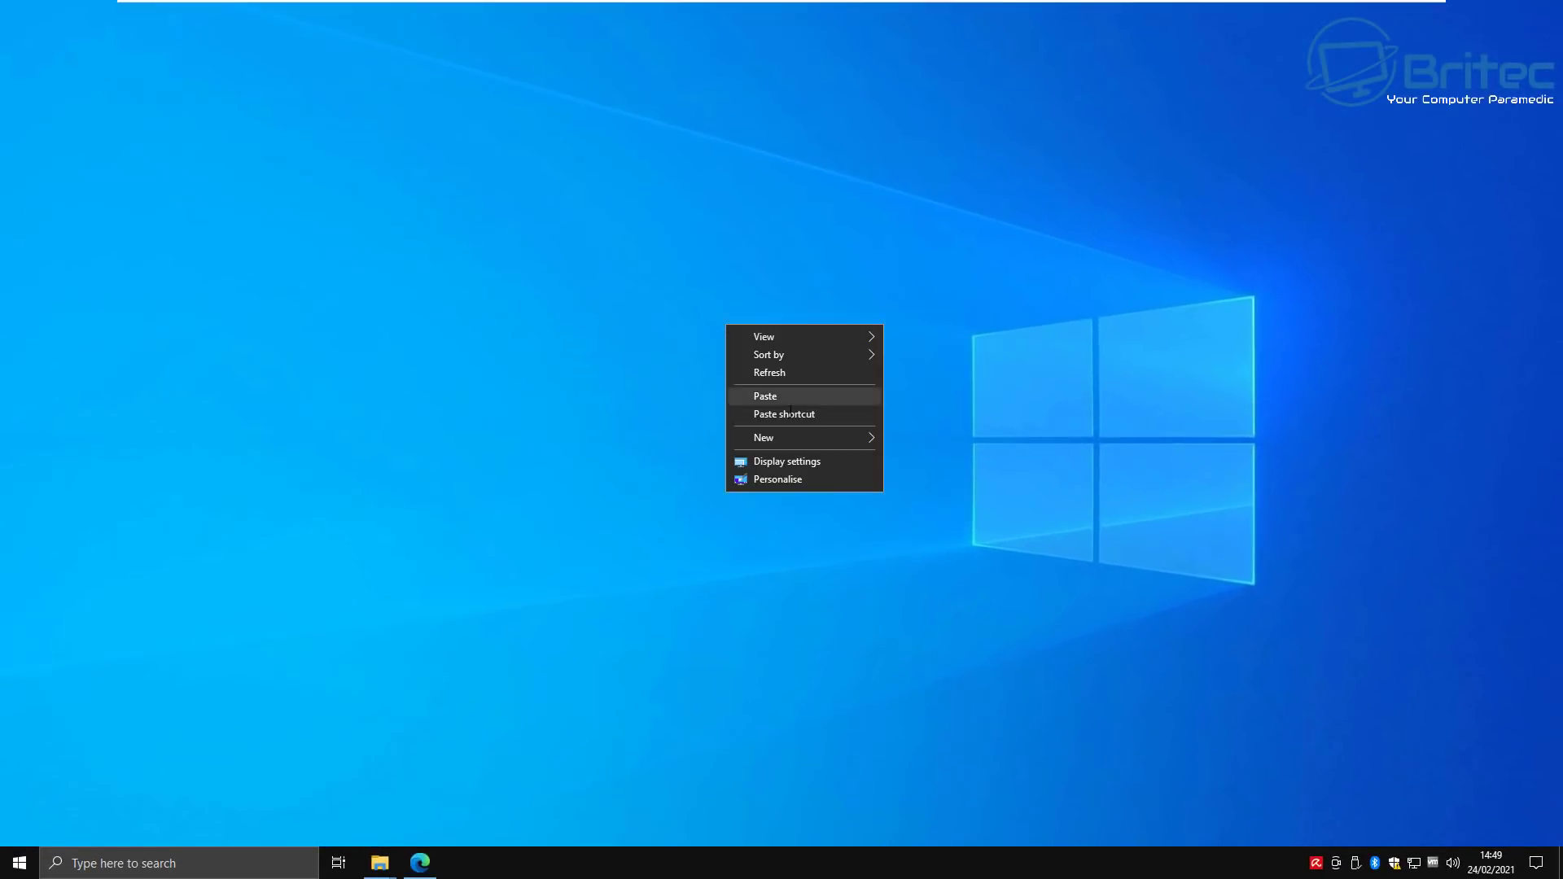
left_click(782, 374)
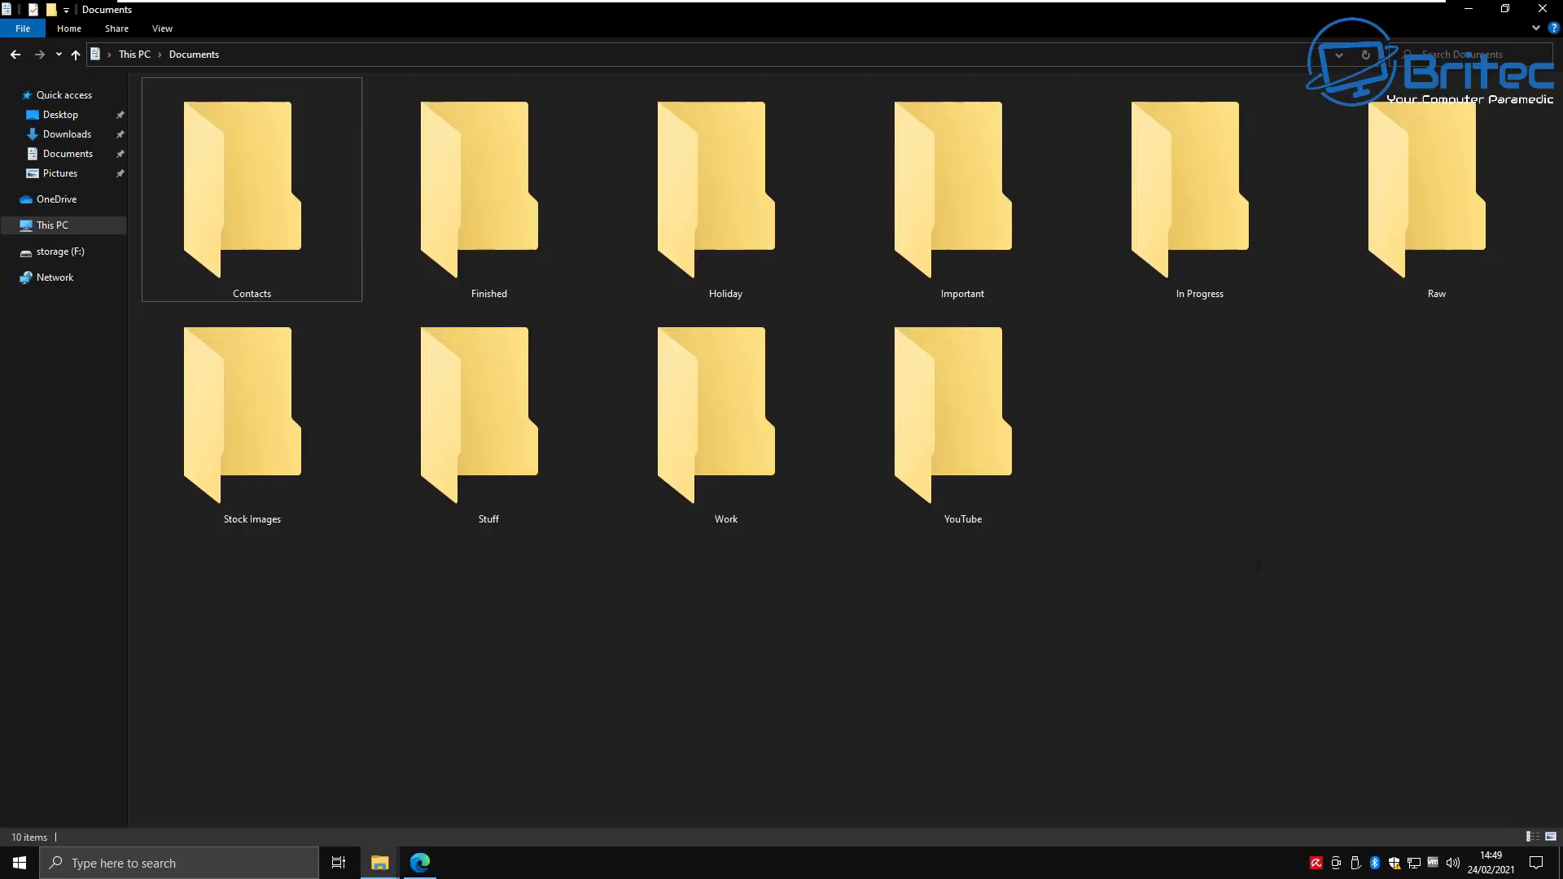
Change the icon of the Contacts folder in Documents to Blue
right_click(248, 178)
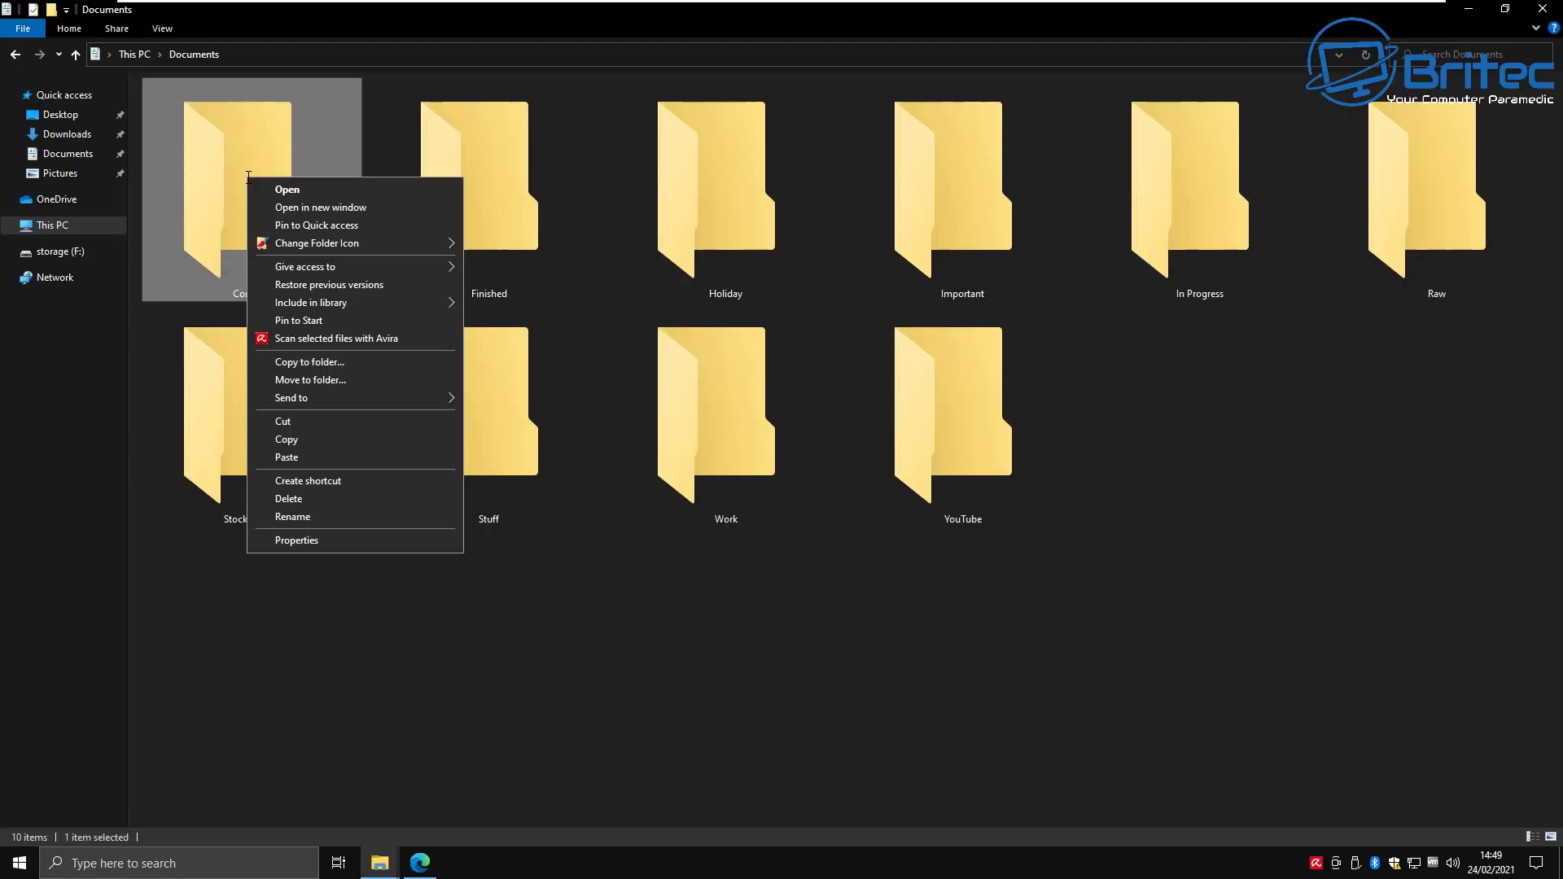
mouse_move(340, 246)
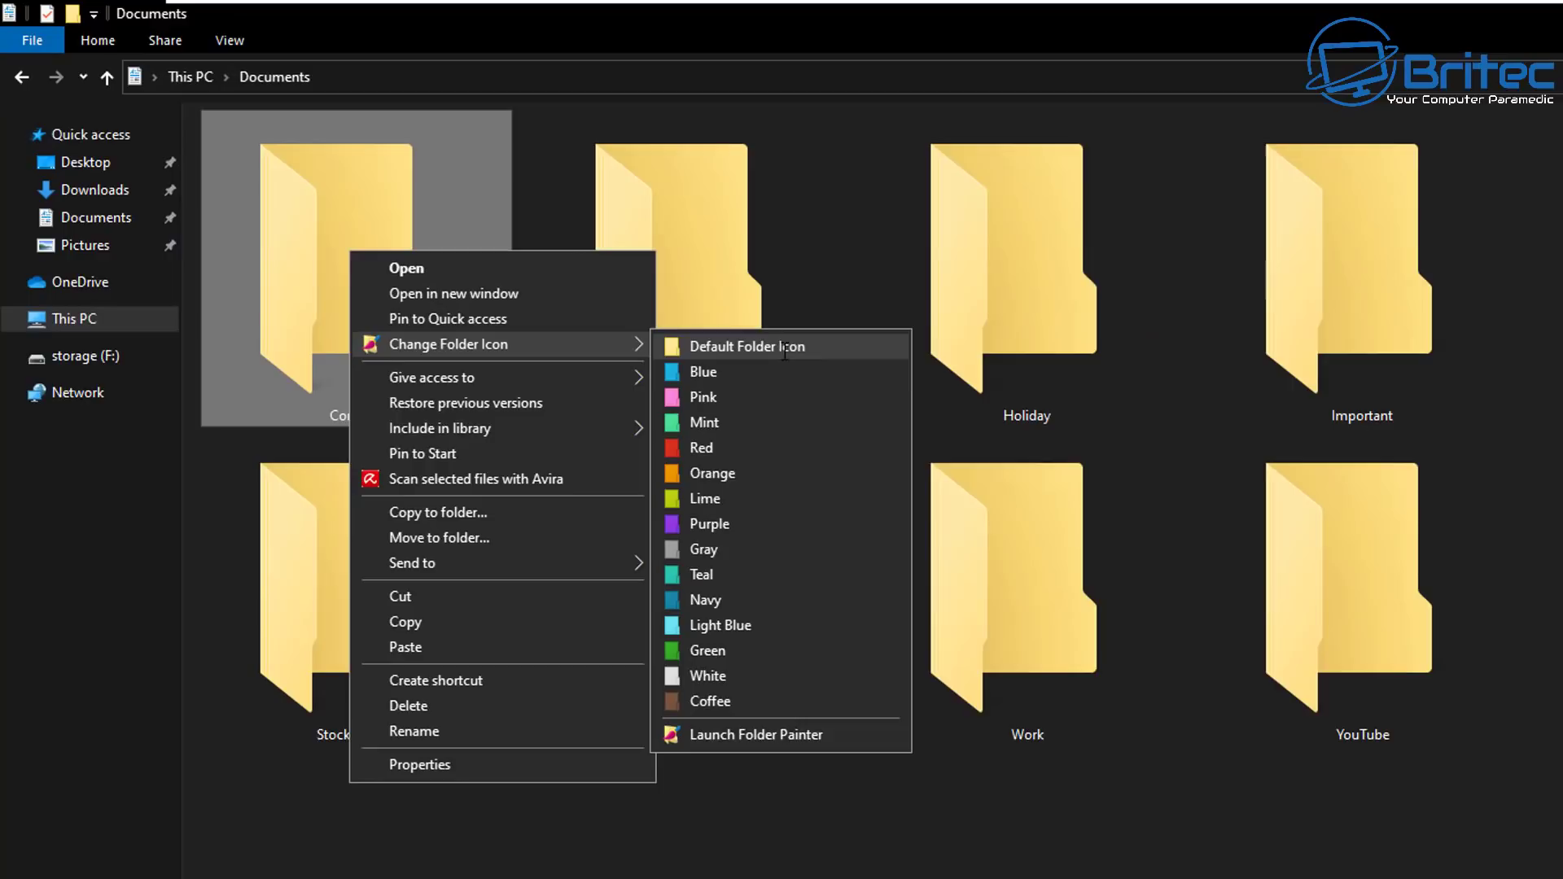
left_click(726, 371)
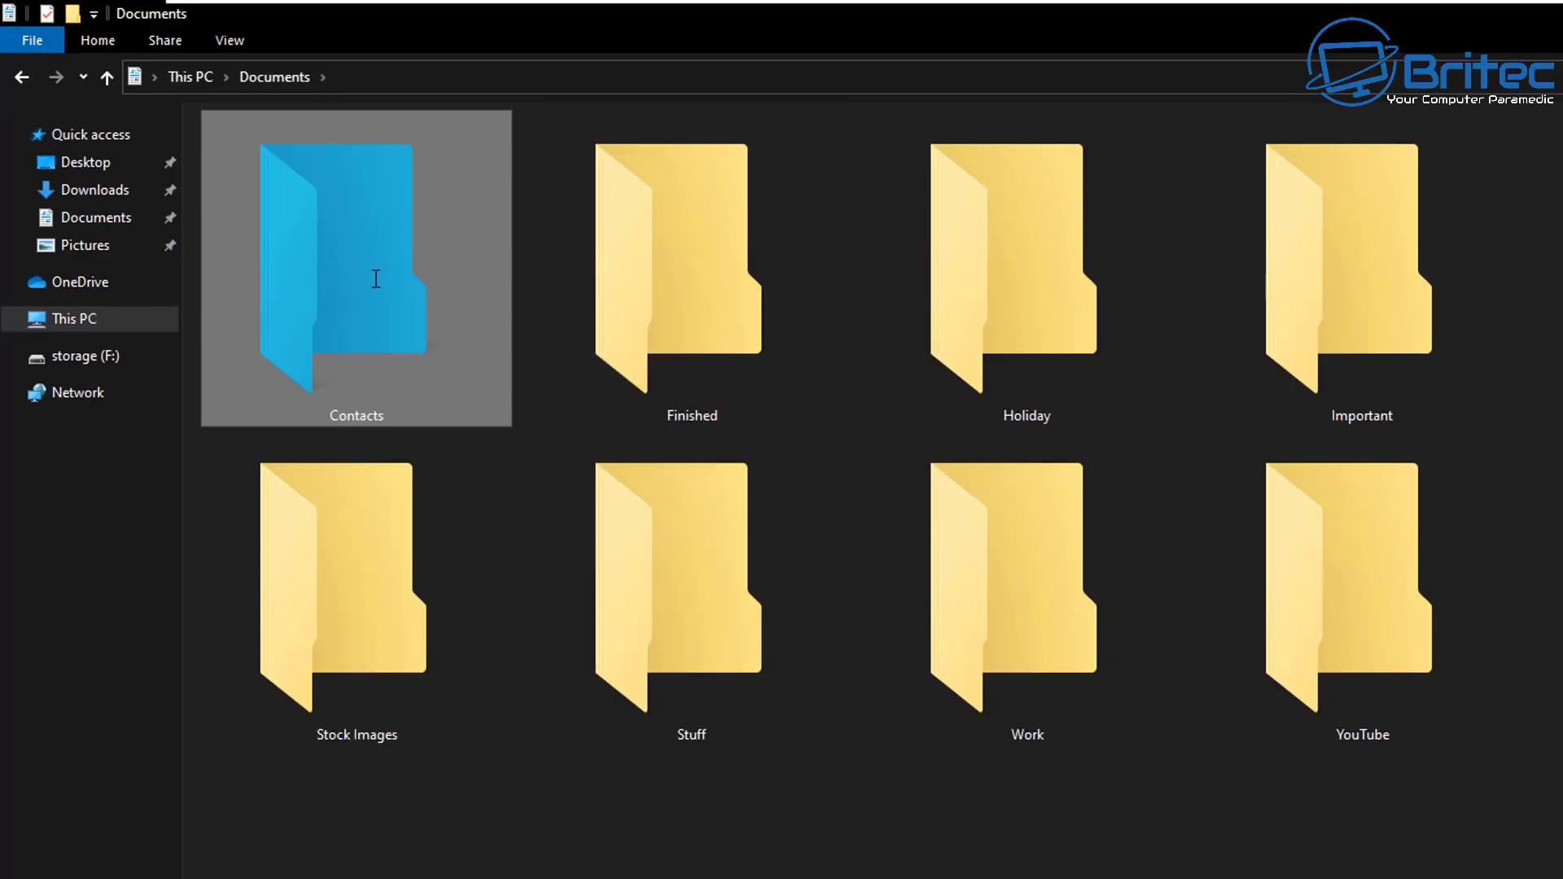
Change the icon of the Finished folder in Documents to Pink
left_click(687, 271)
right_click(687, 272)
mouse_move(799, 388)
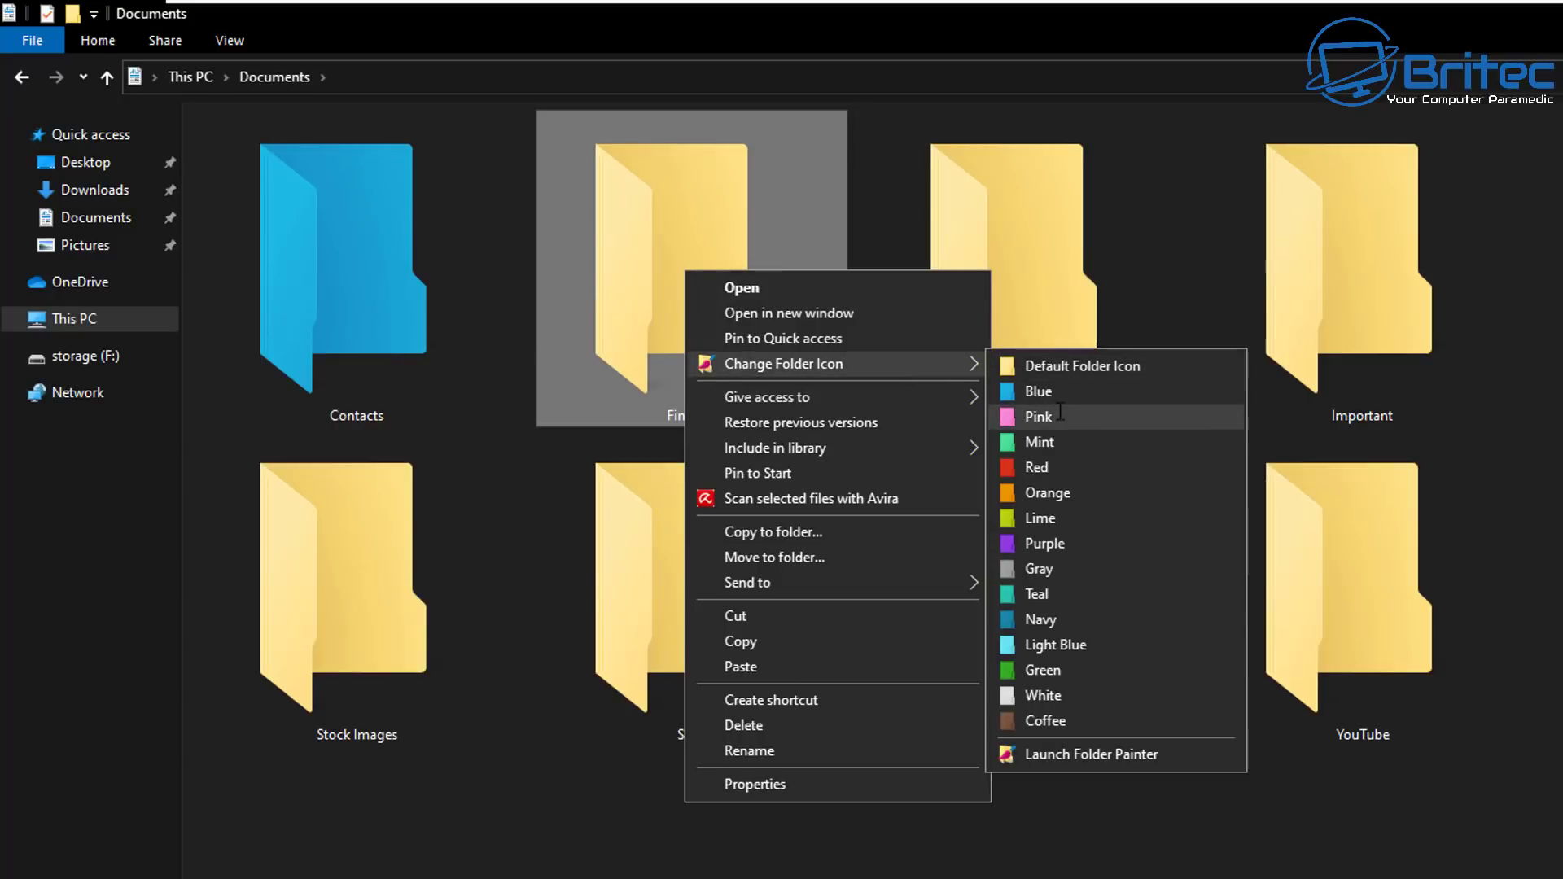
left_click(1063, 409)
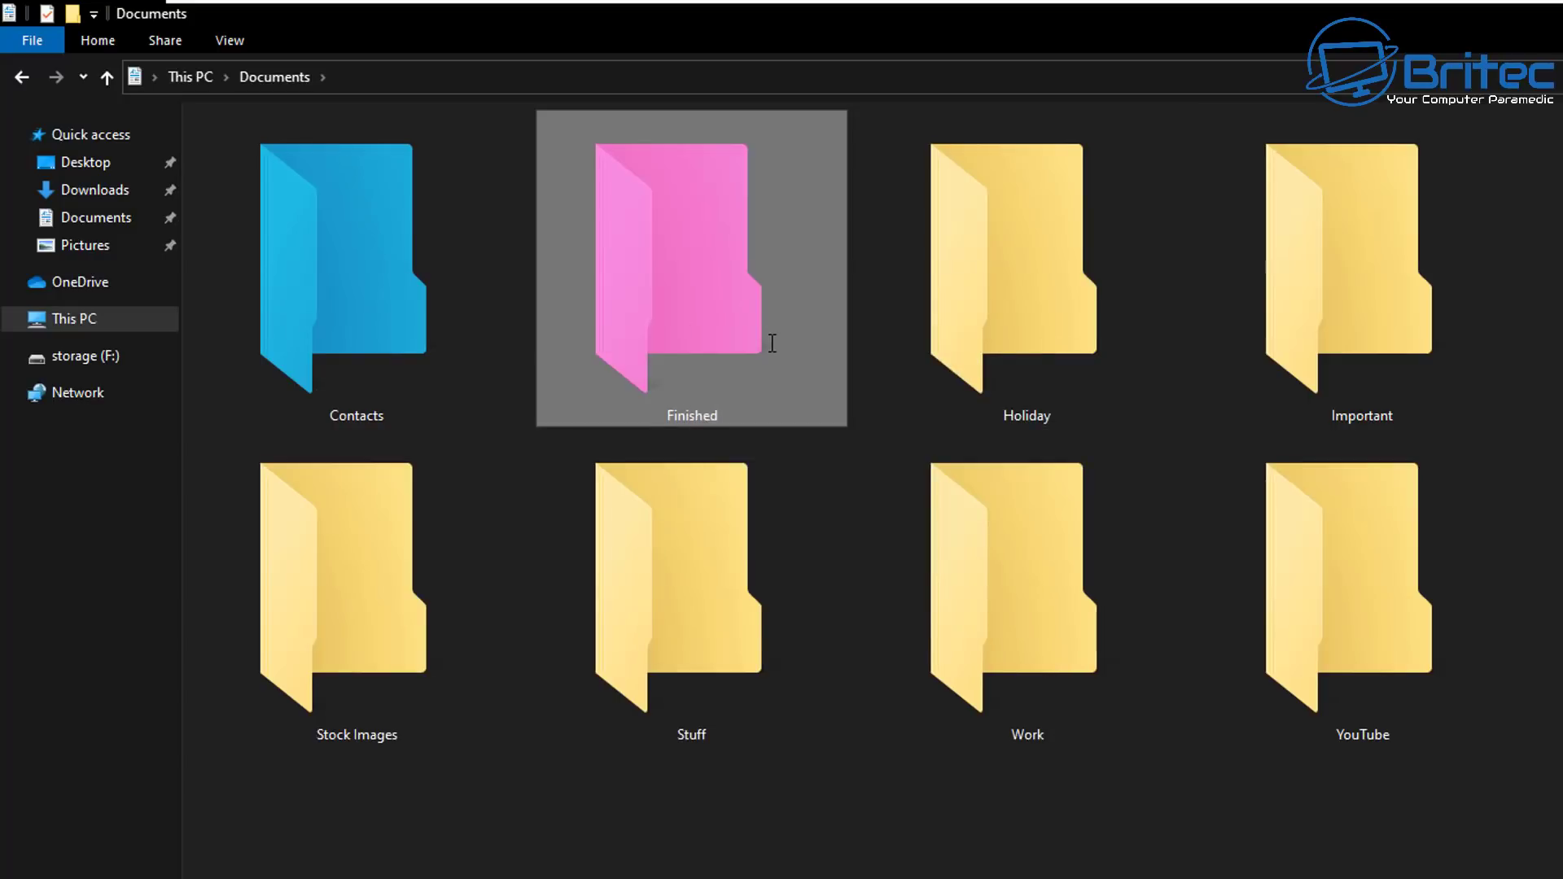
Change the icon of the Holiday folder in Documents to Mint
left_click(958, 281)
right_click(961, 277)
mouse_move(1069, 376)
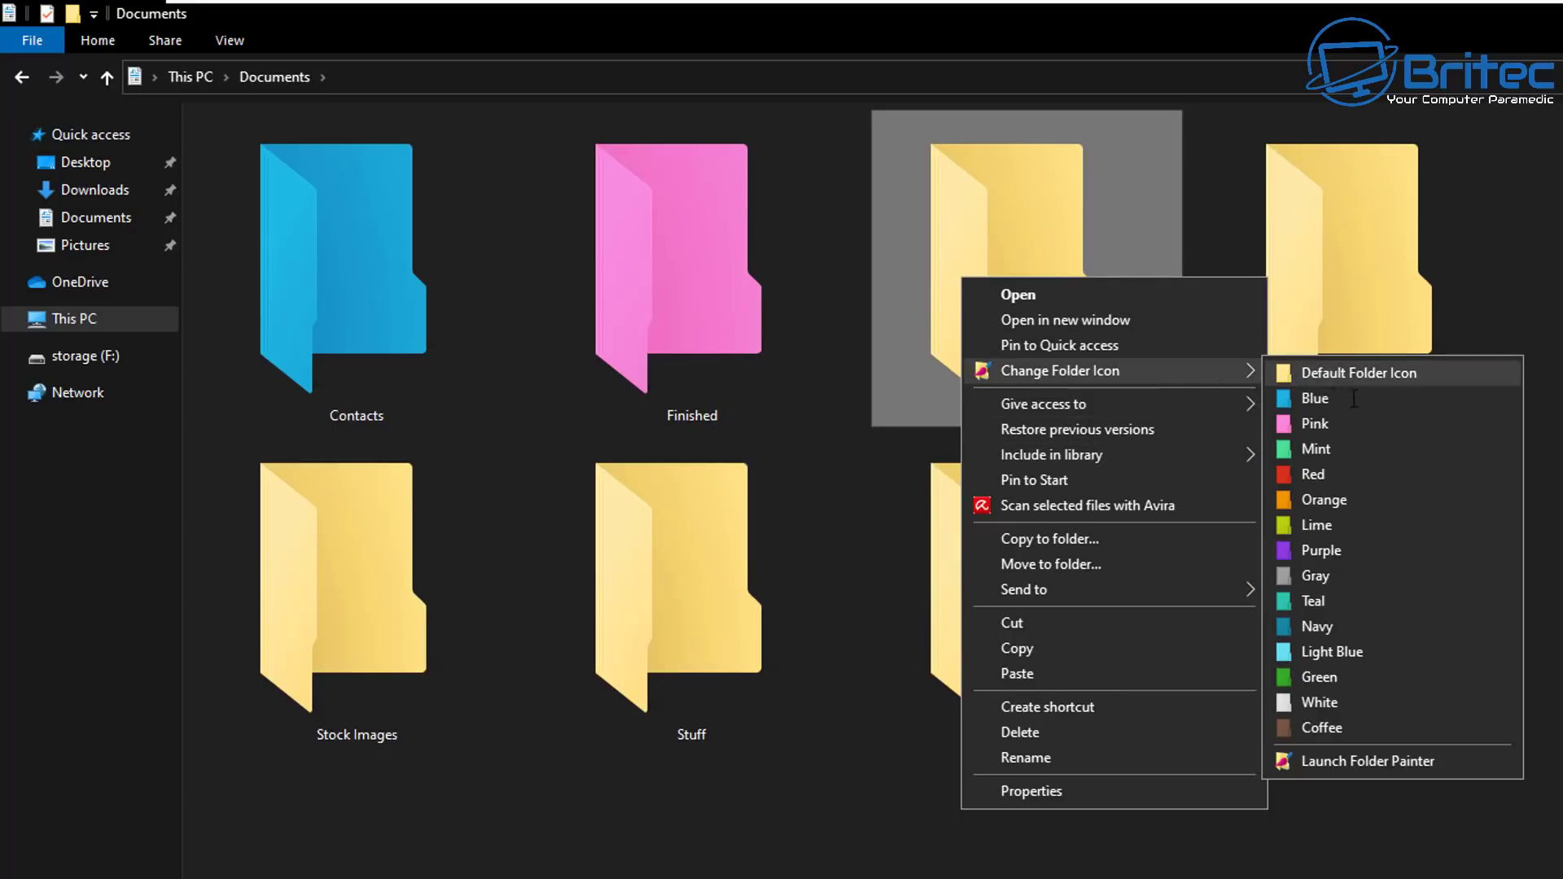
left_click(1316, 448)
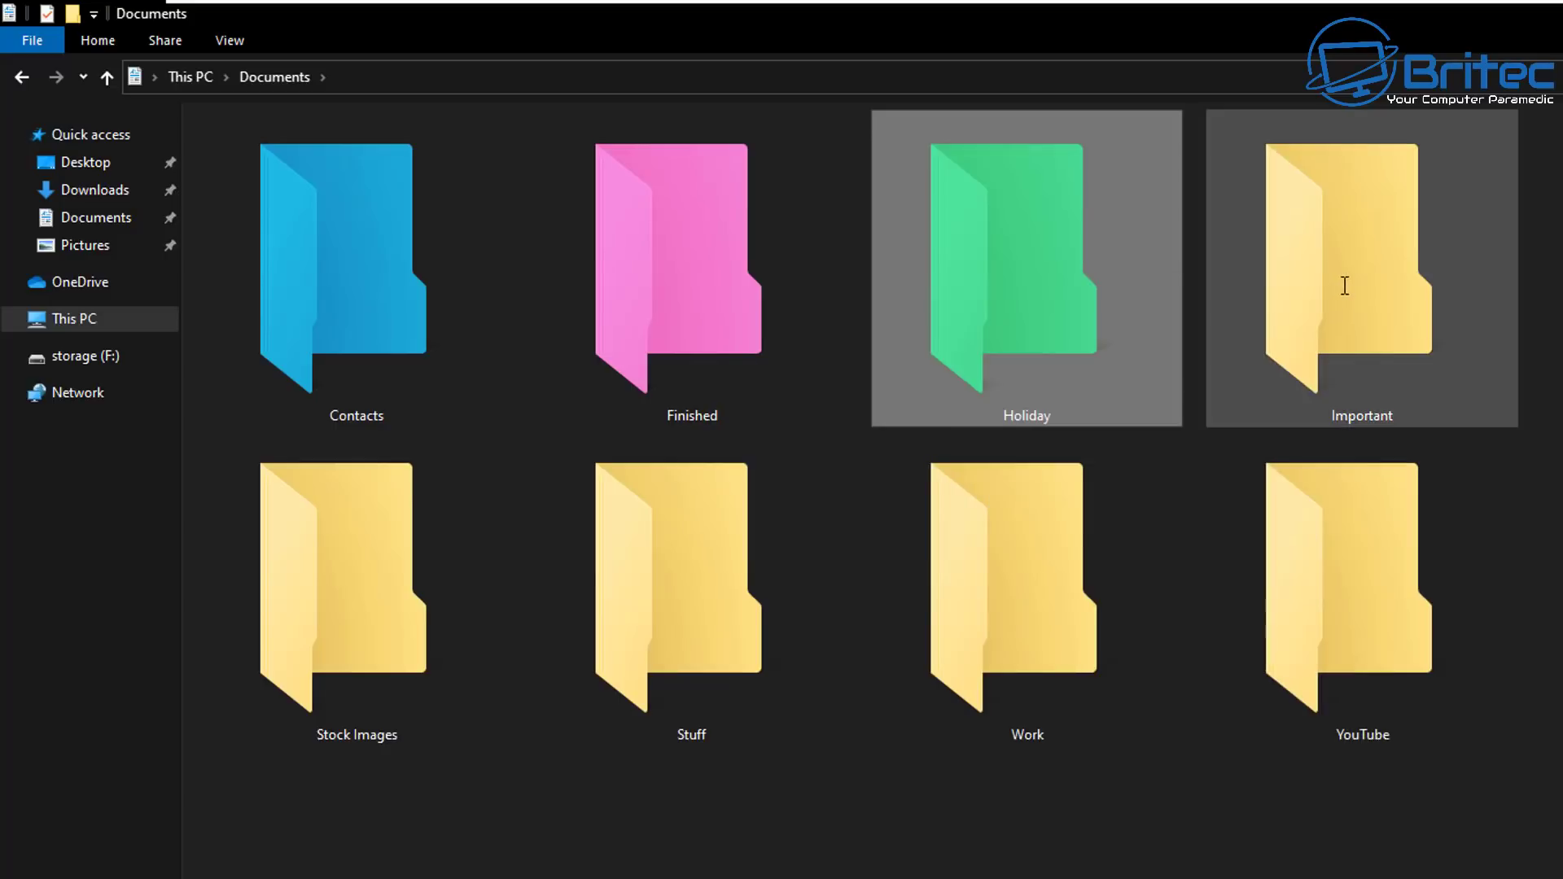
Select the Important folder in Documents and show its available actions
left_click(1343, 287)
right_click(1343, 287)
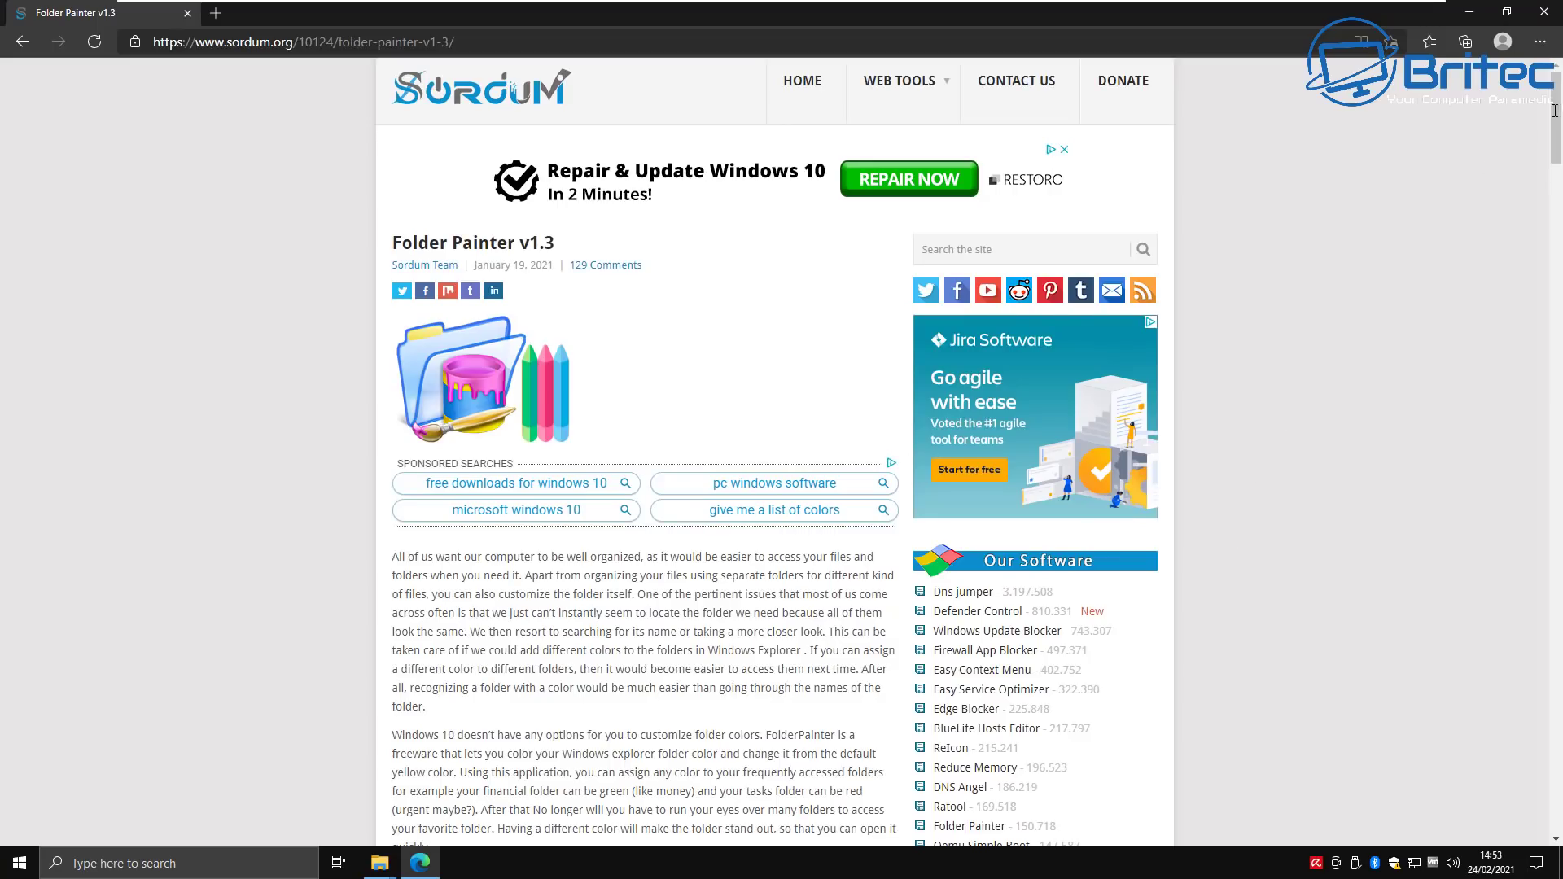
Open the download link for the ready-made icon packs further down the Folder Painter page
left_click_drag(1556, 117, 1558, 470)
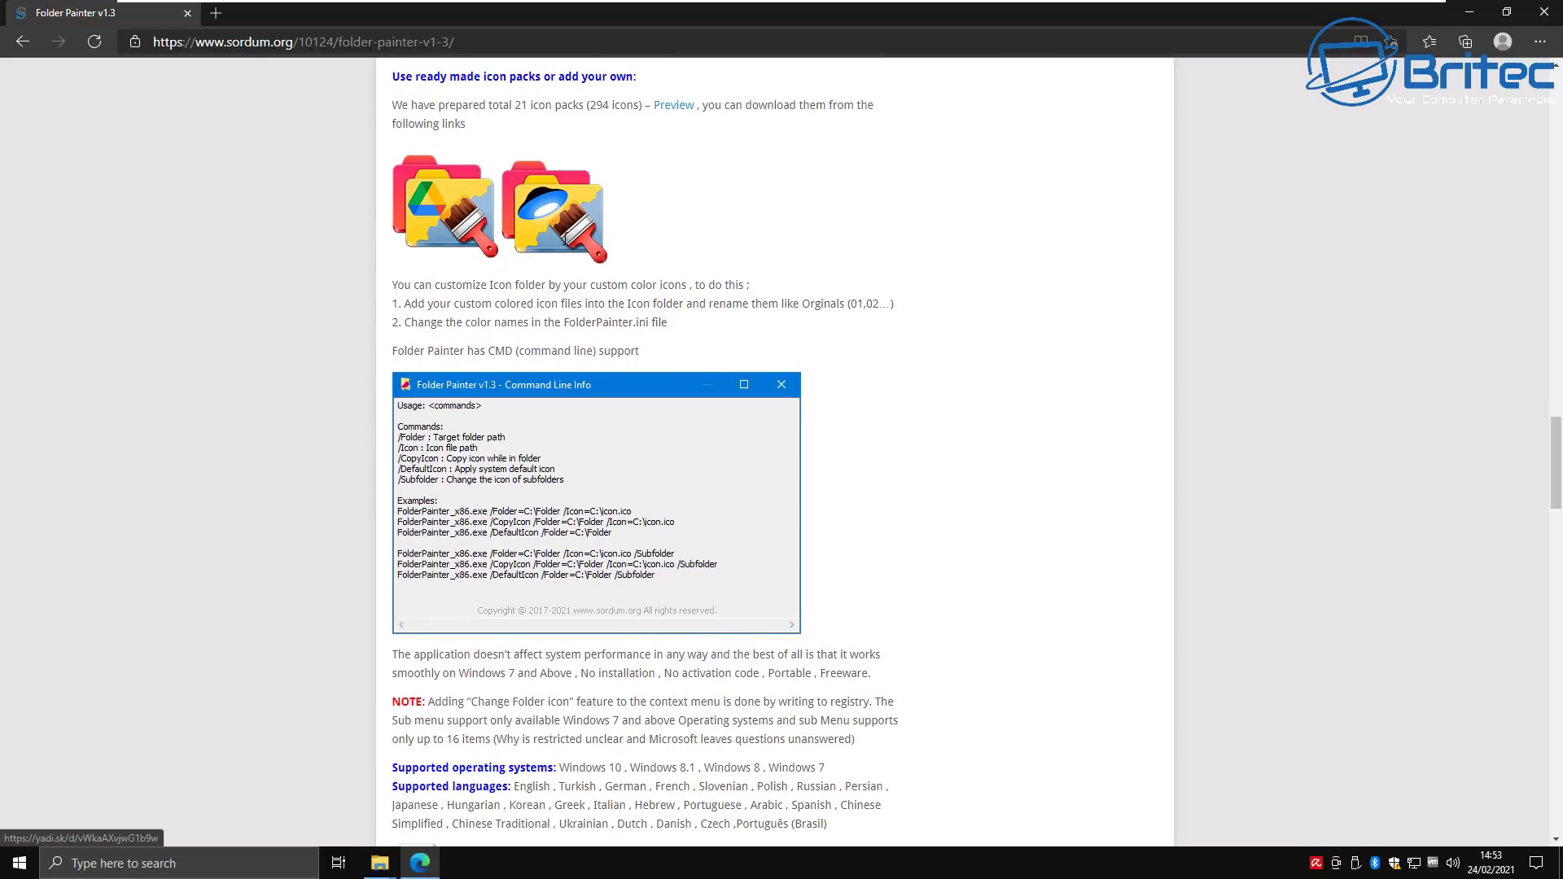
left_click(439, 227)
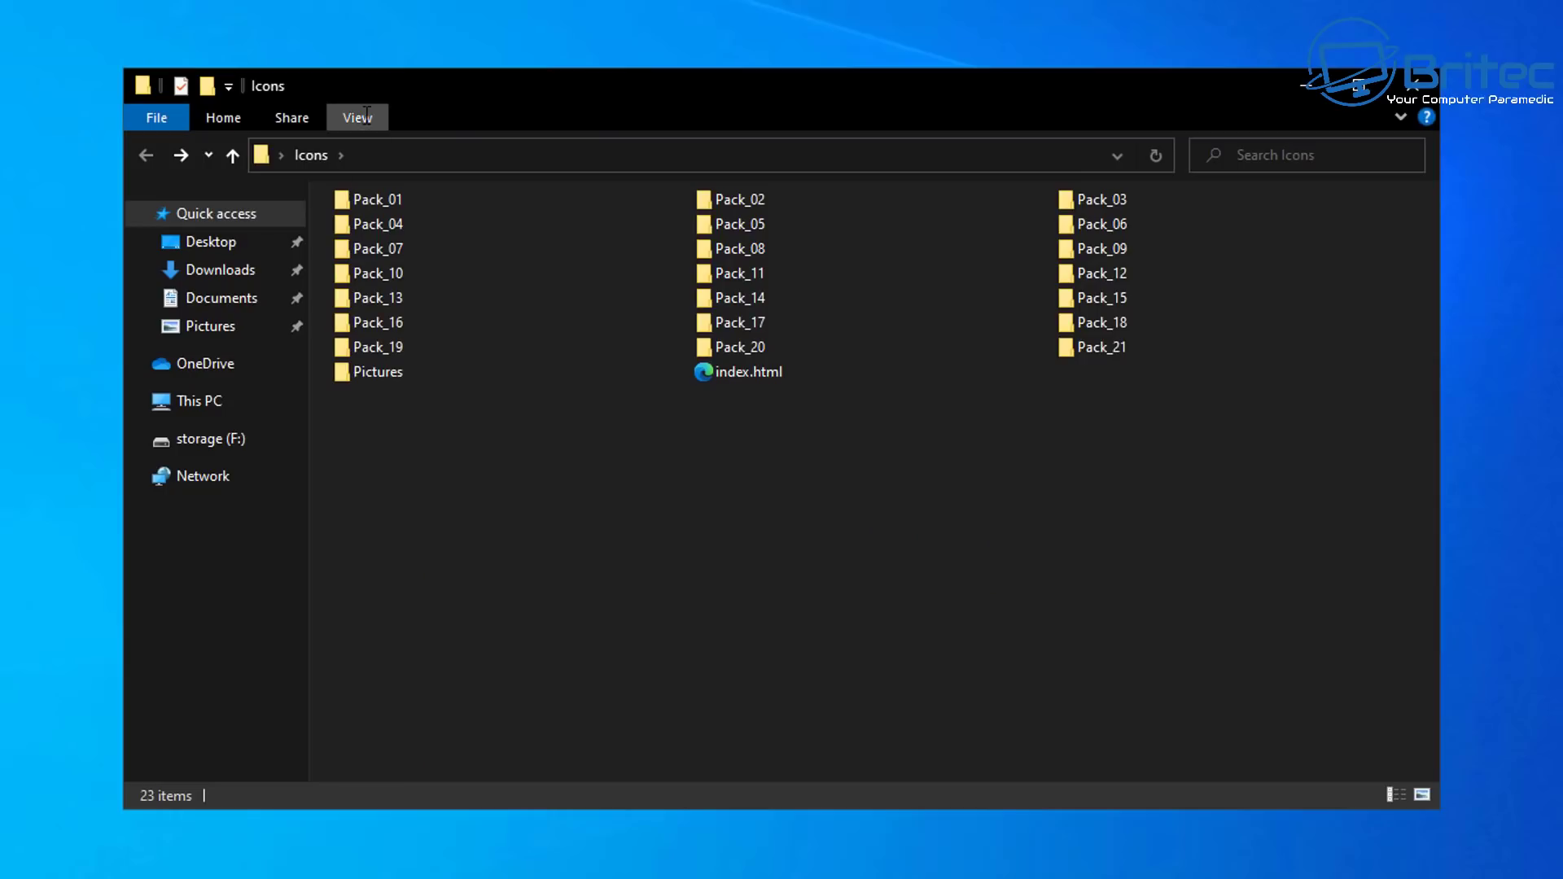
Show the contents of the Icons folder as extra large icons and look through the packs
left_click(358, 117)
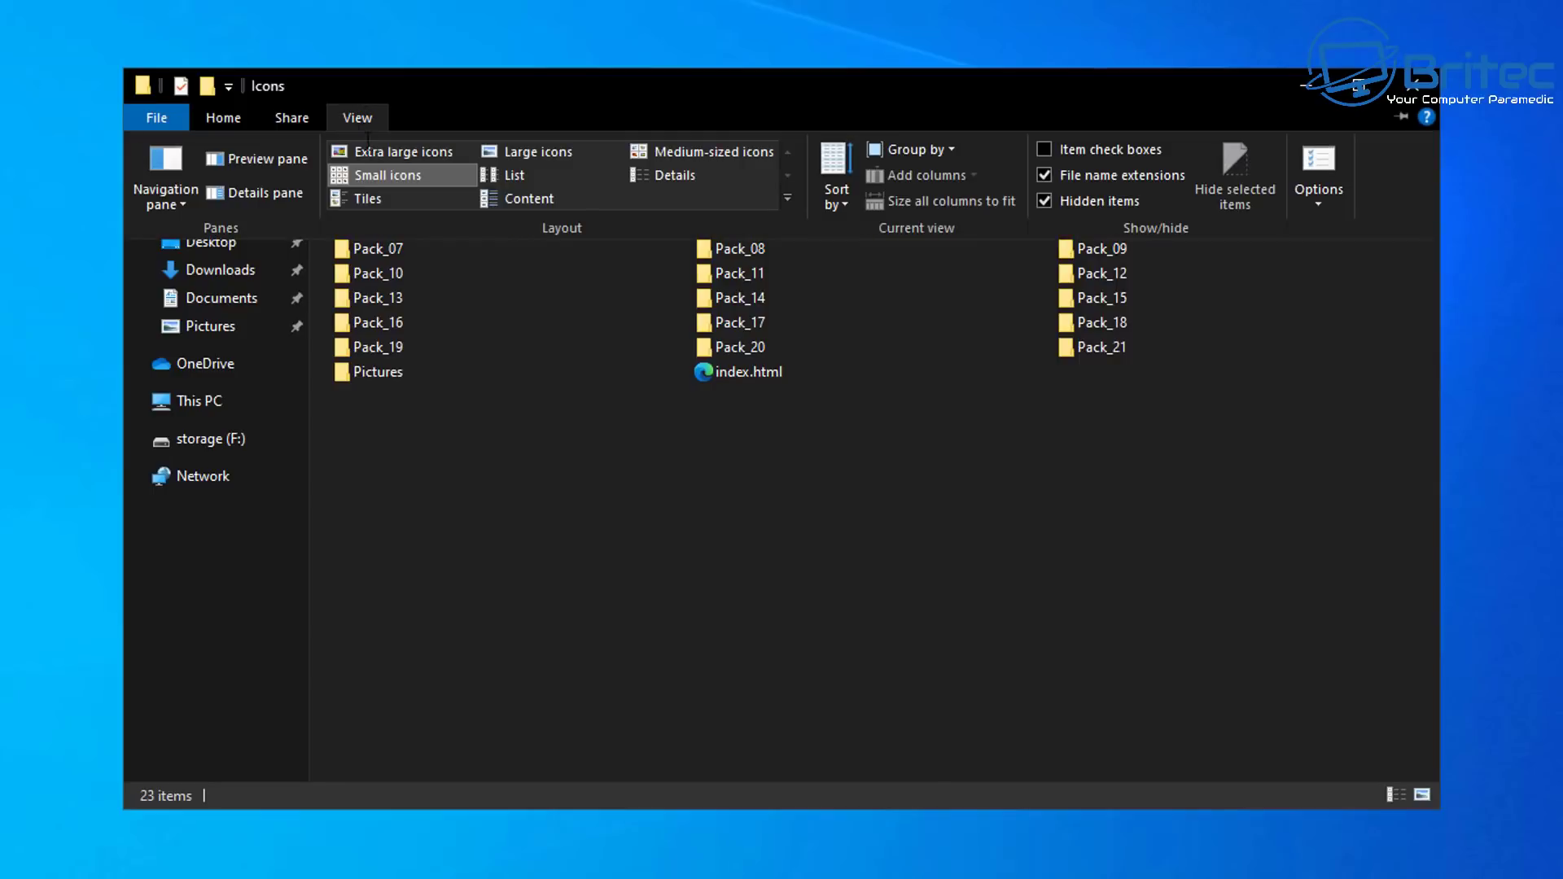
left_click(394, 152)
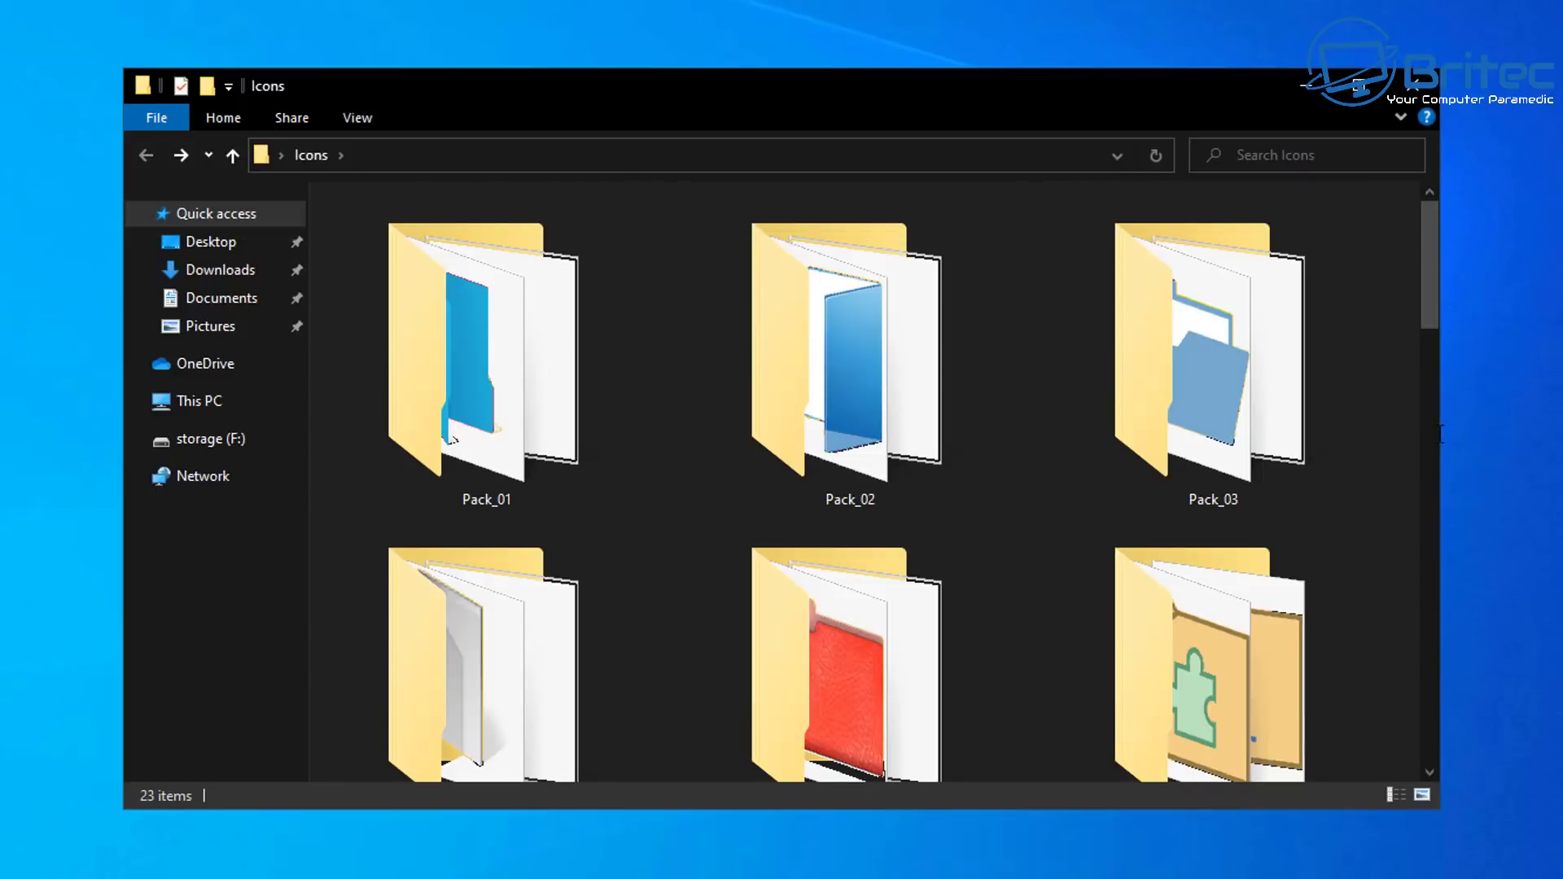
scroll(1439, 434, "down", 5)
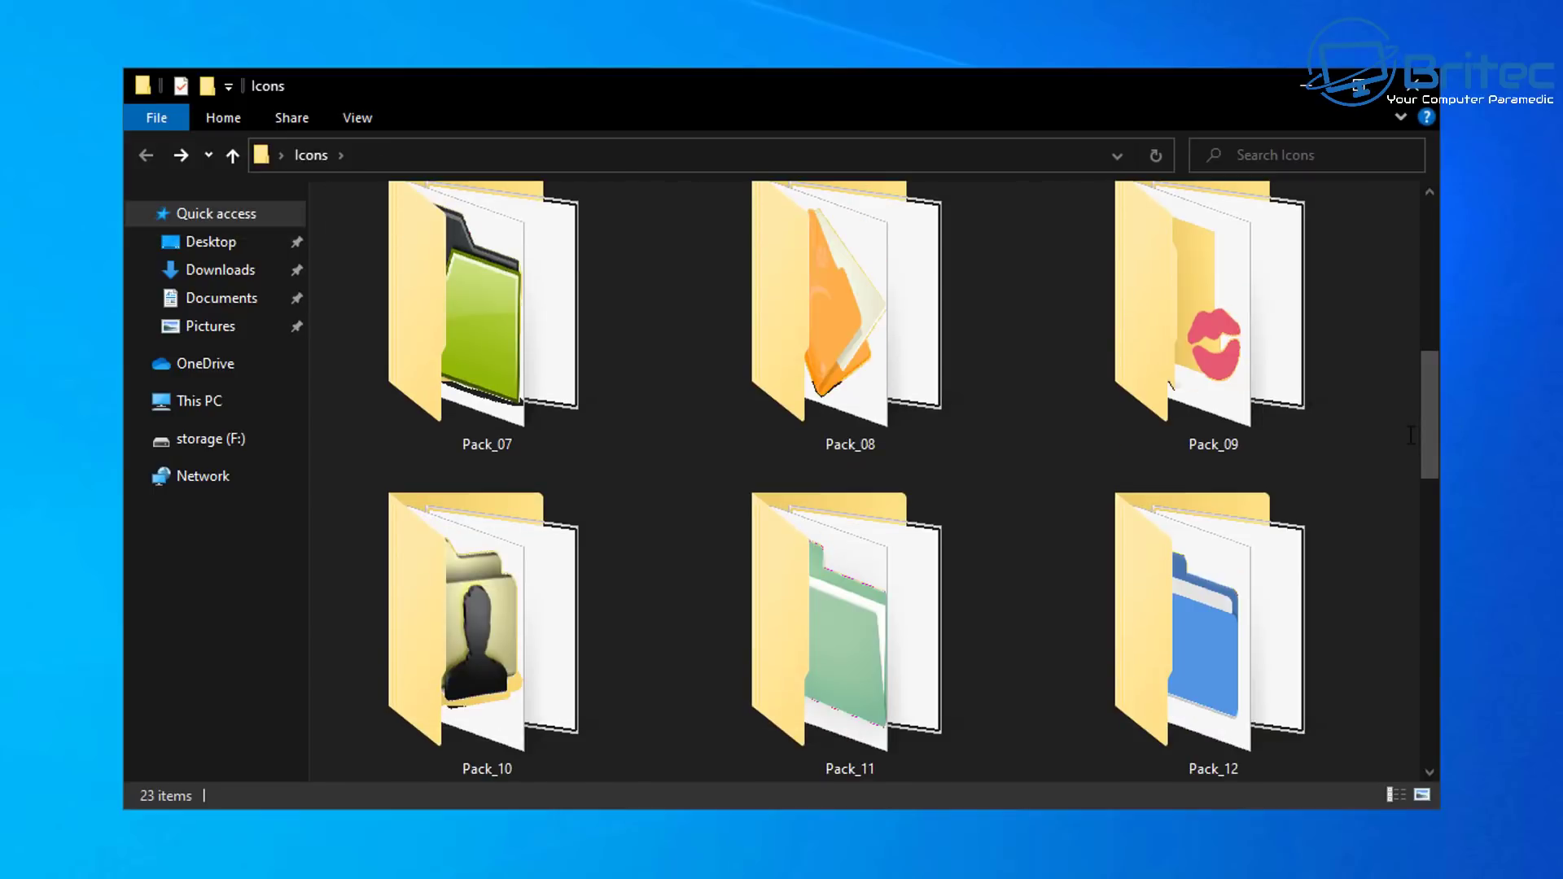
scroll(1411, 437, "down", 3)
scroll(1410, 440, "down", 3)
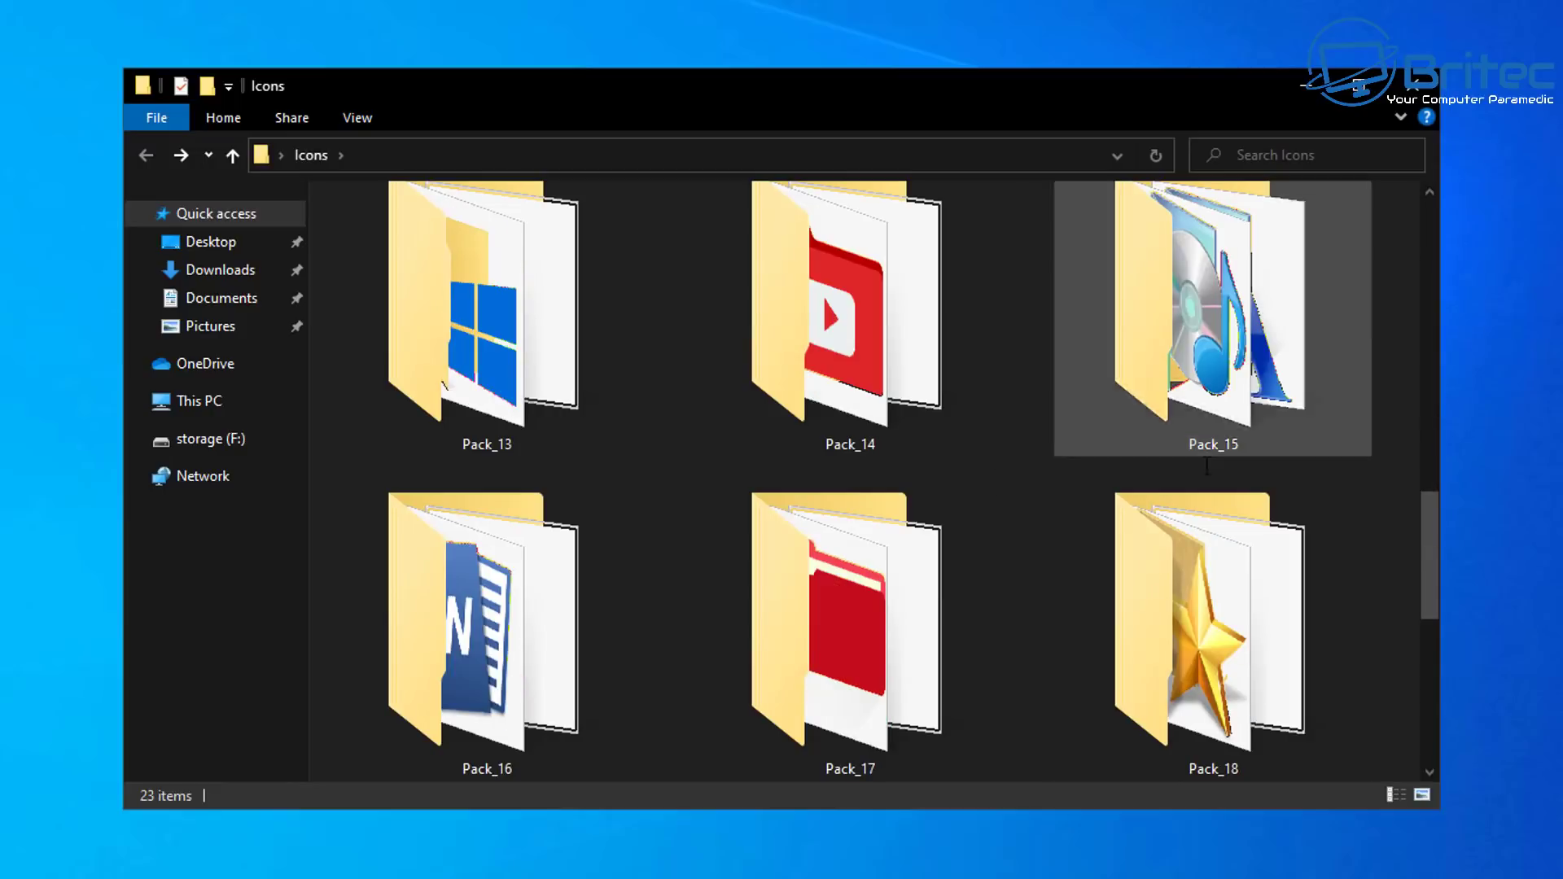
Examine the icons inside Pack_13, Pack_14 and Pack_16, and look over the remaining packs in the Icons folder
double_click(537, 322)
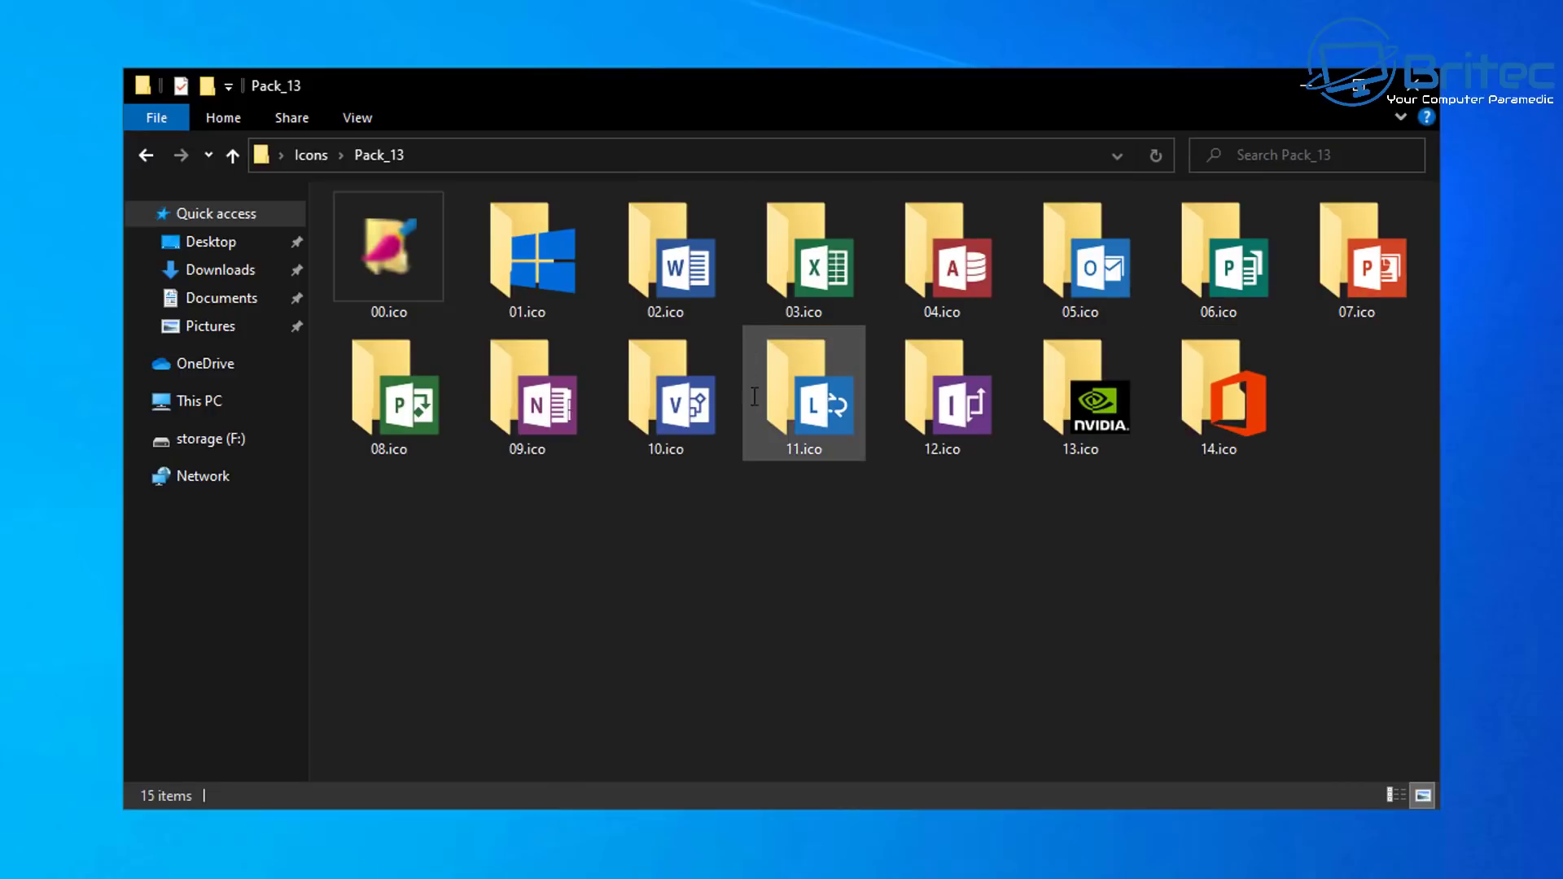
mouse_move(756, 411)
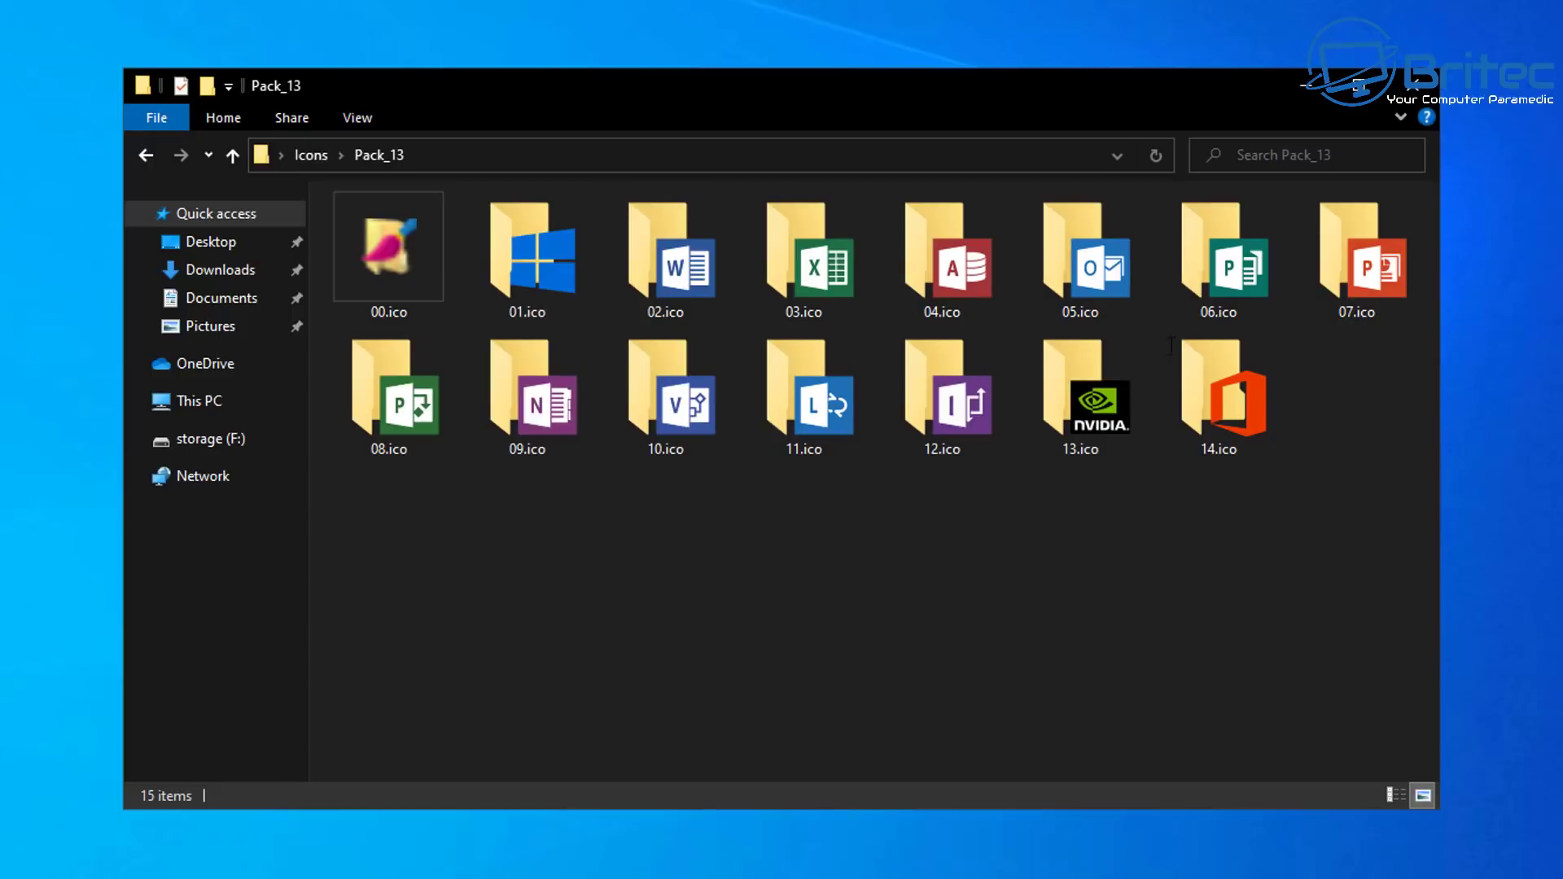
left_click(145, 155)
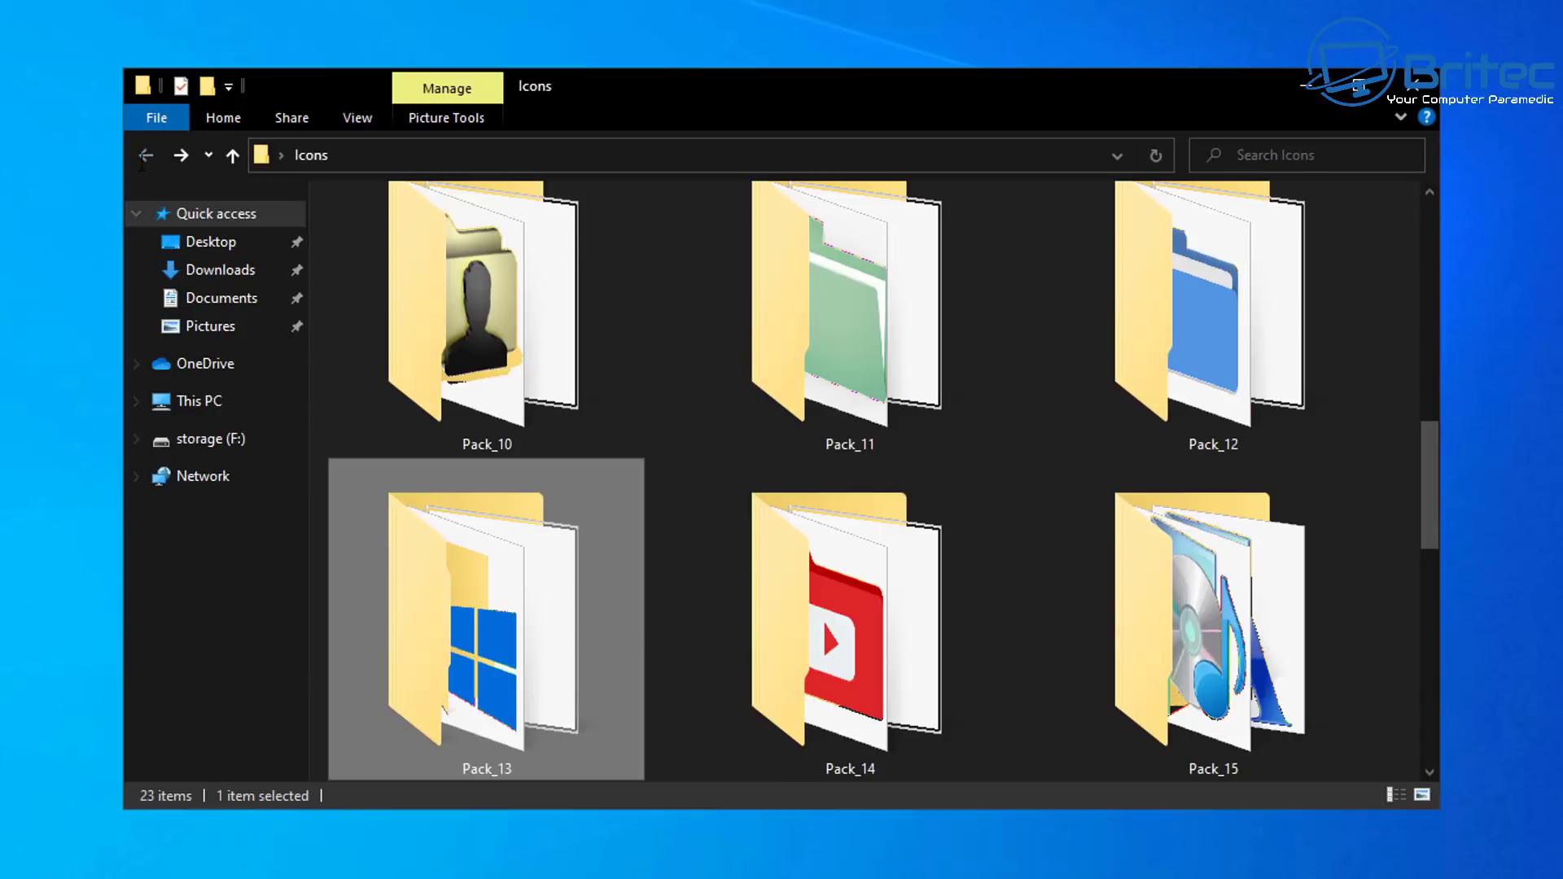
double_click(847, 619)
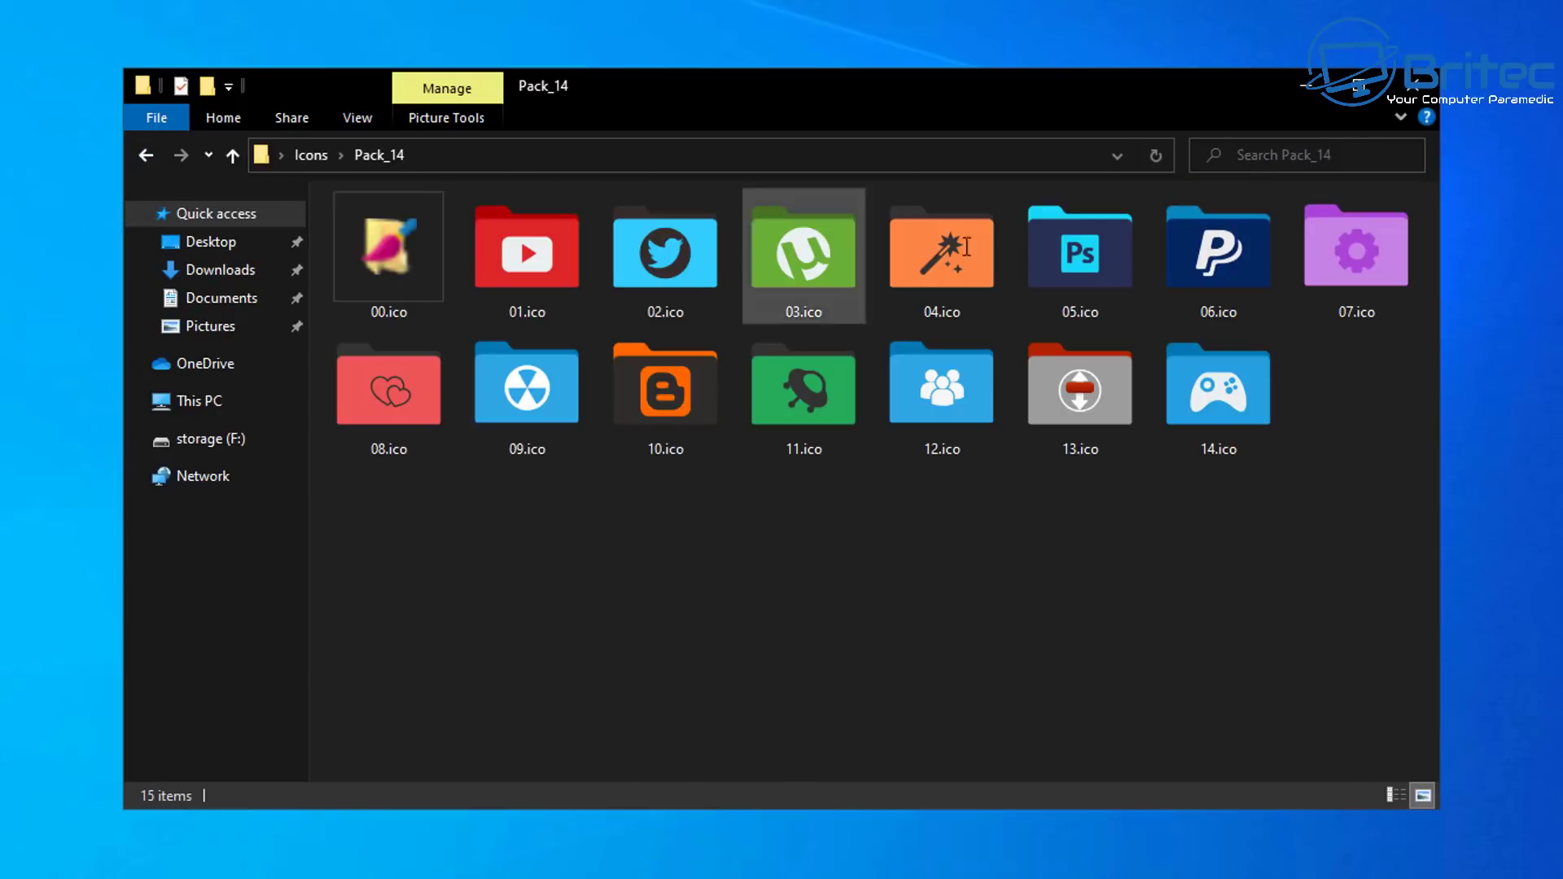
left_click(146, 155)
scroll(1177, 450, "down", 3)
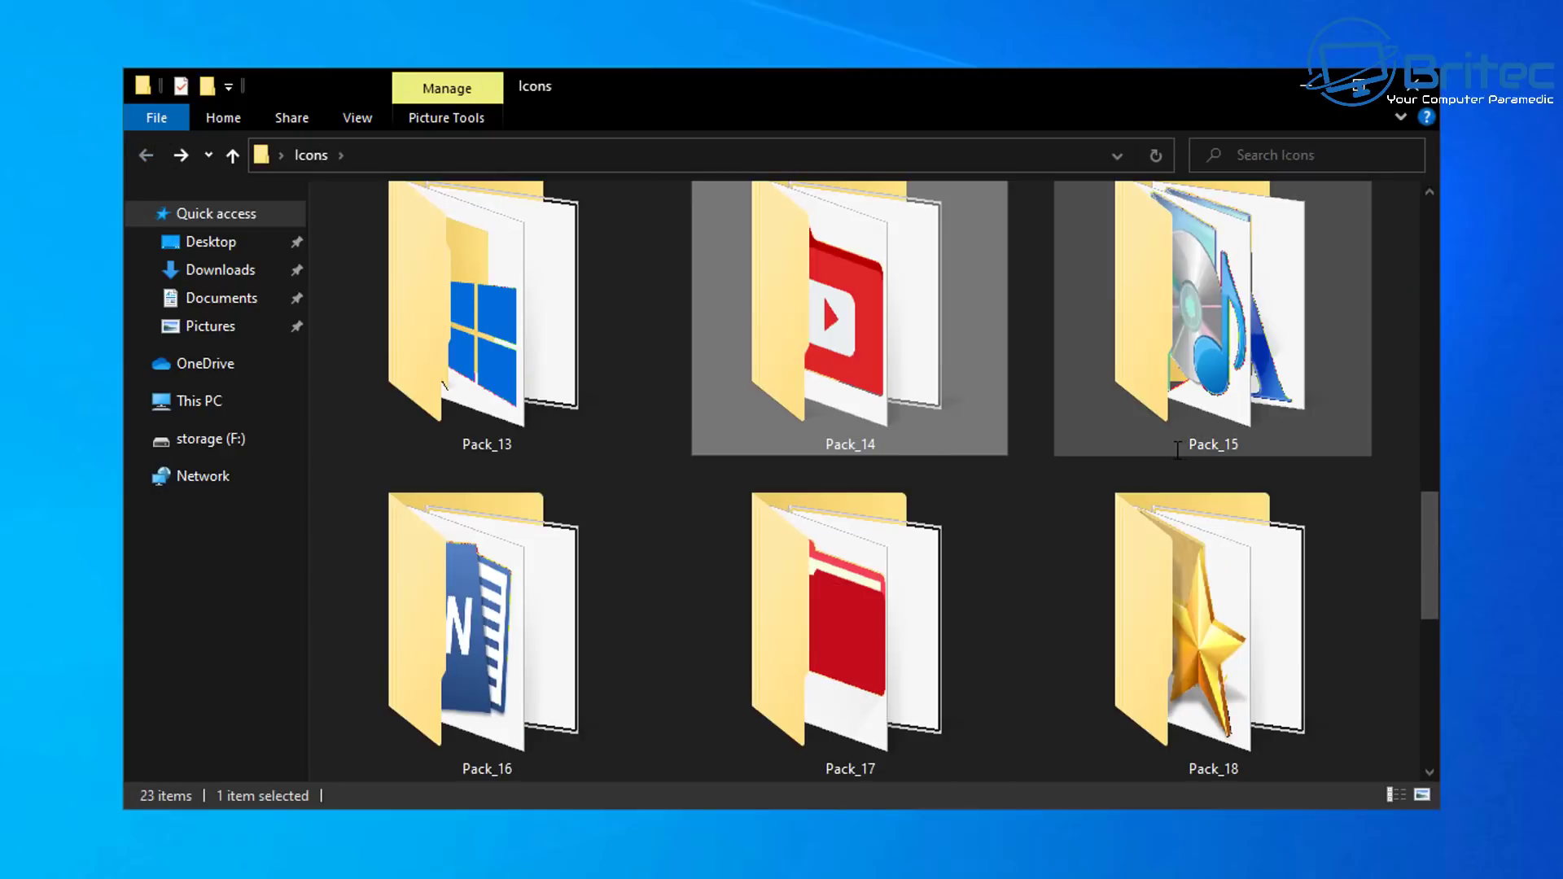
scroll(1177, 450, "down", 3)
double_click(482, 351)
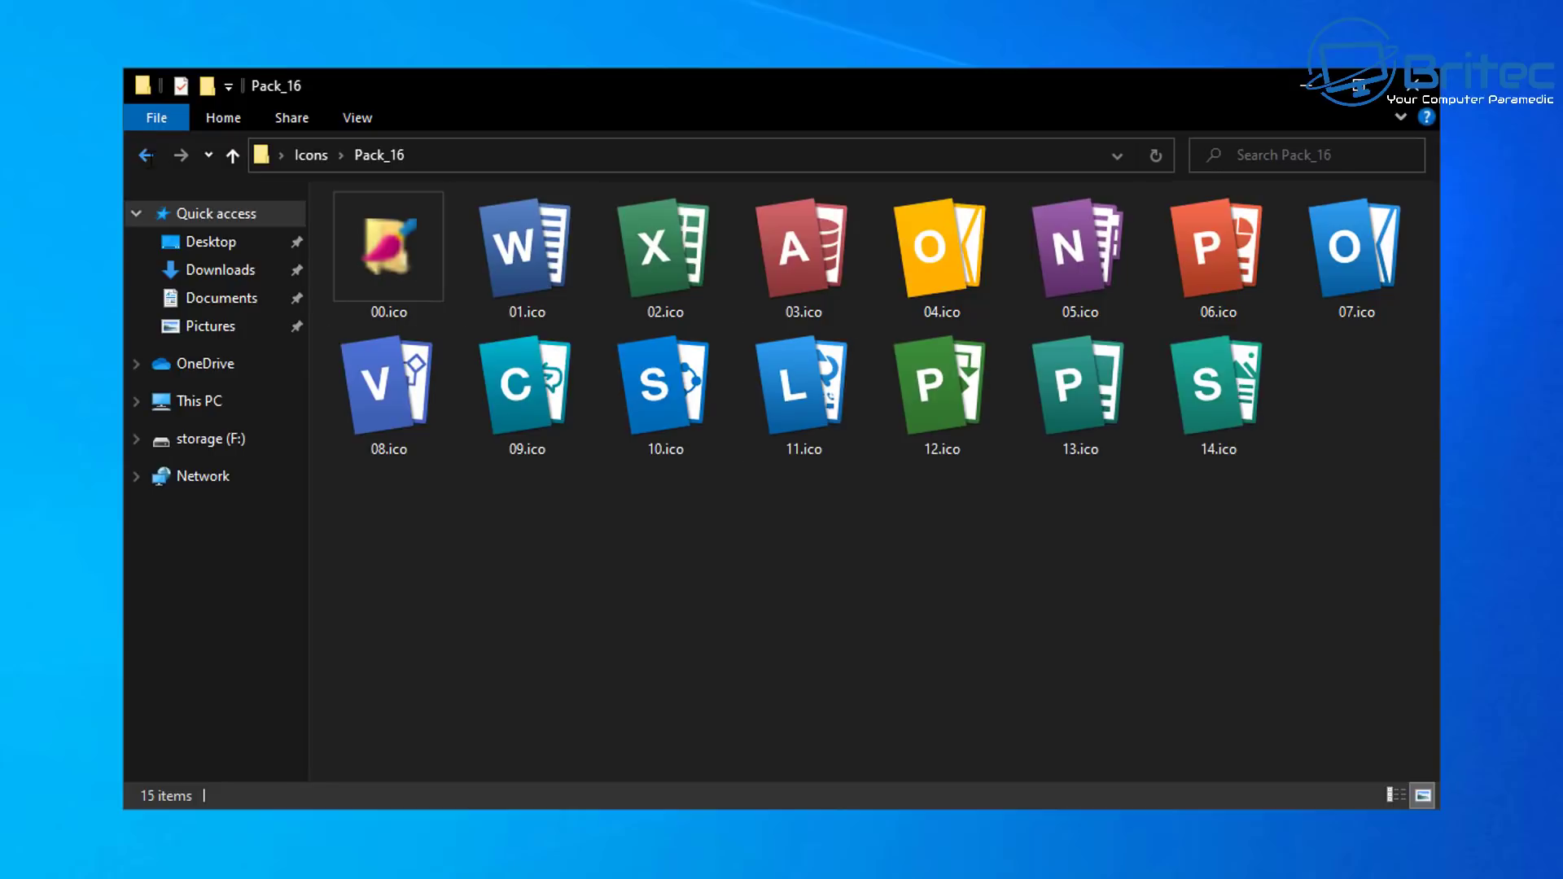
left_click(146, 155)
scroll(529, 301, "down", 5)
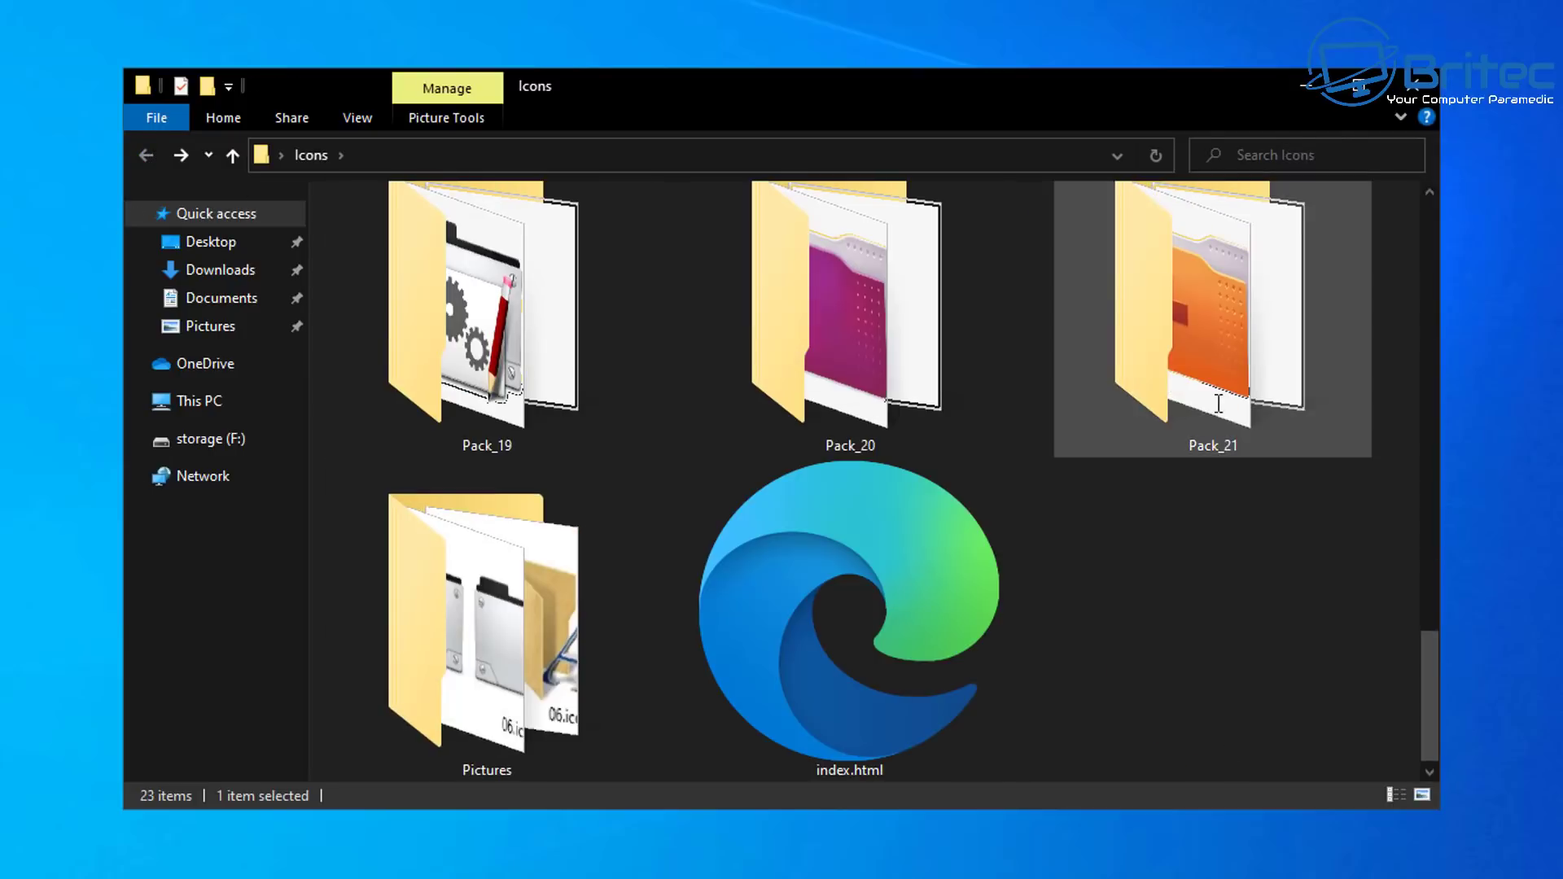
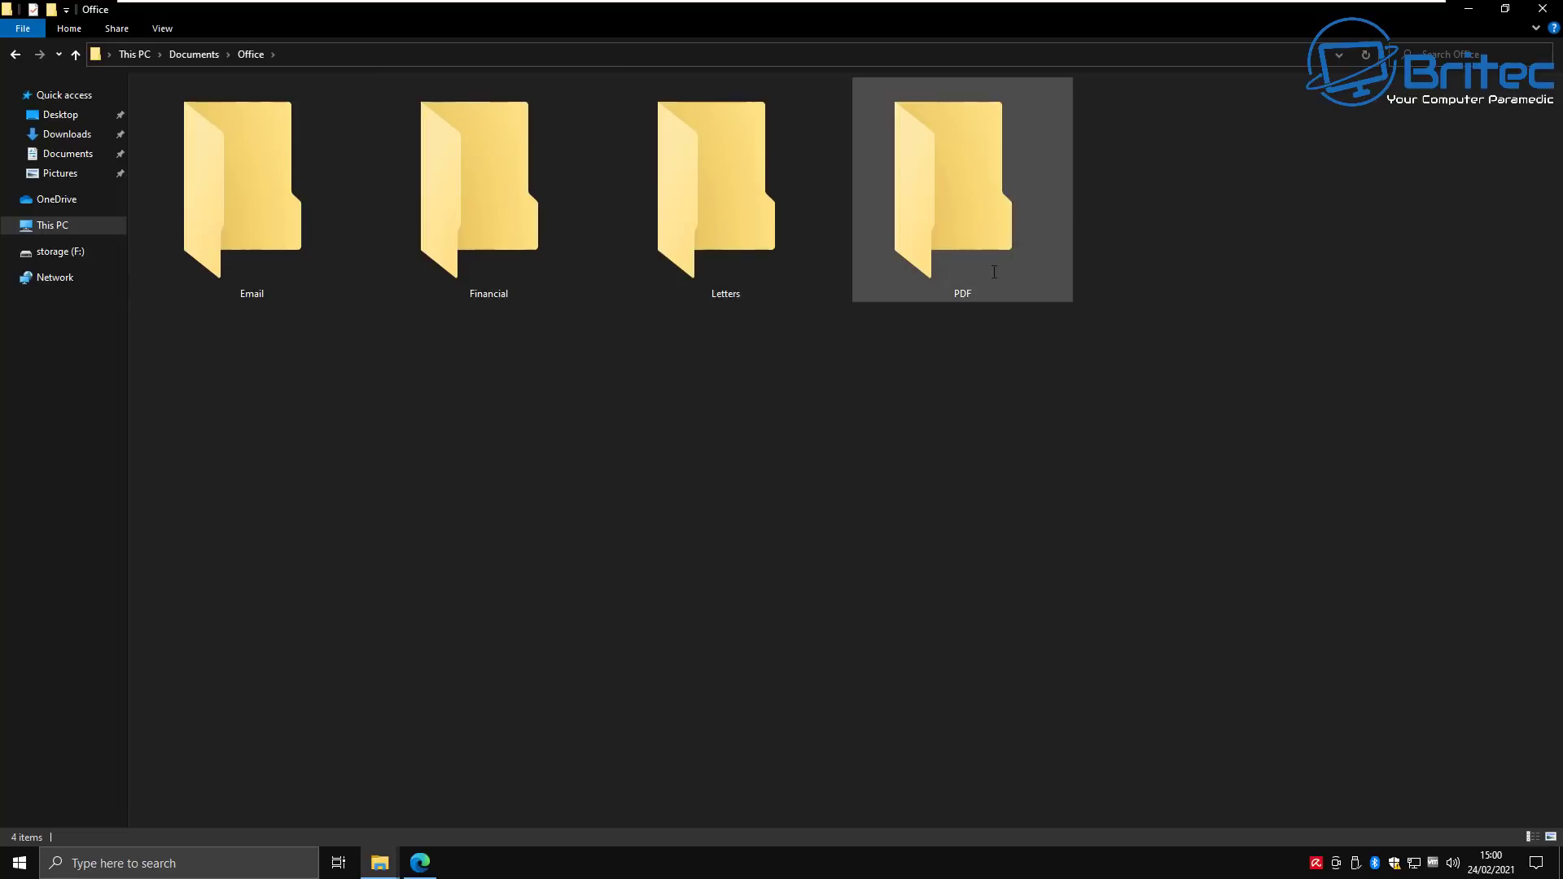
Return to the Documents folder and launch Folder Painter from the Office folder's Change Folder Icon options
left_click(15, 54)
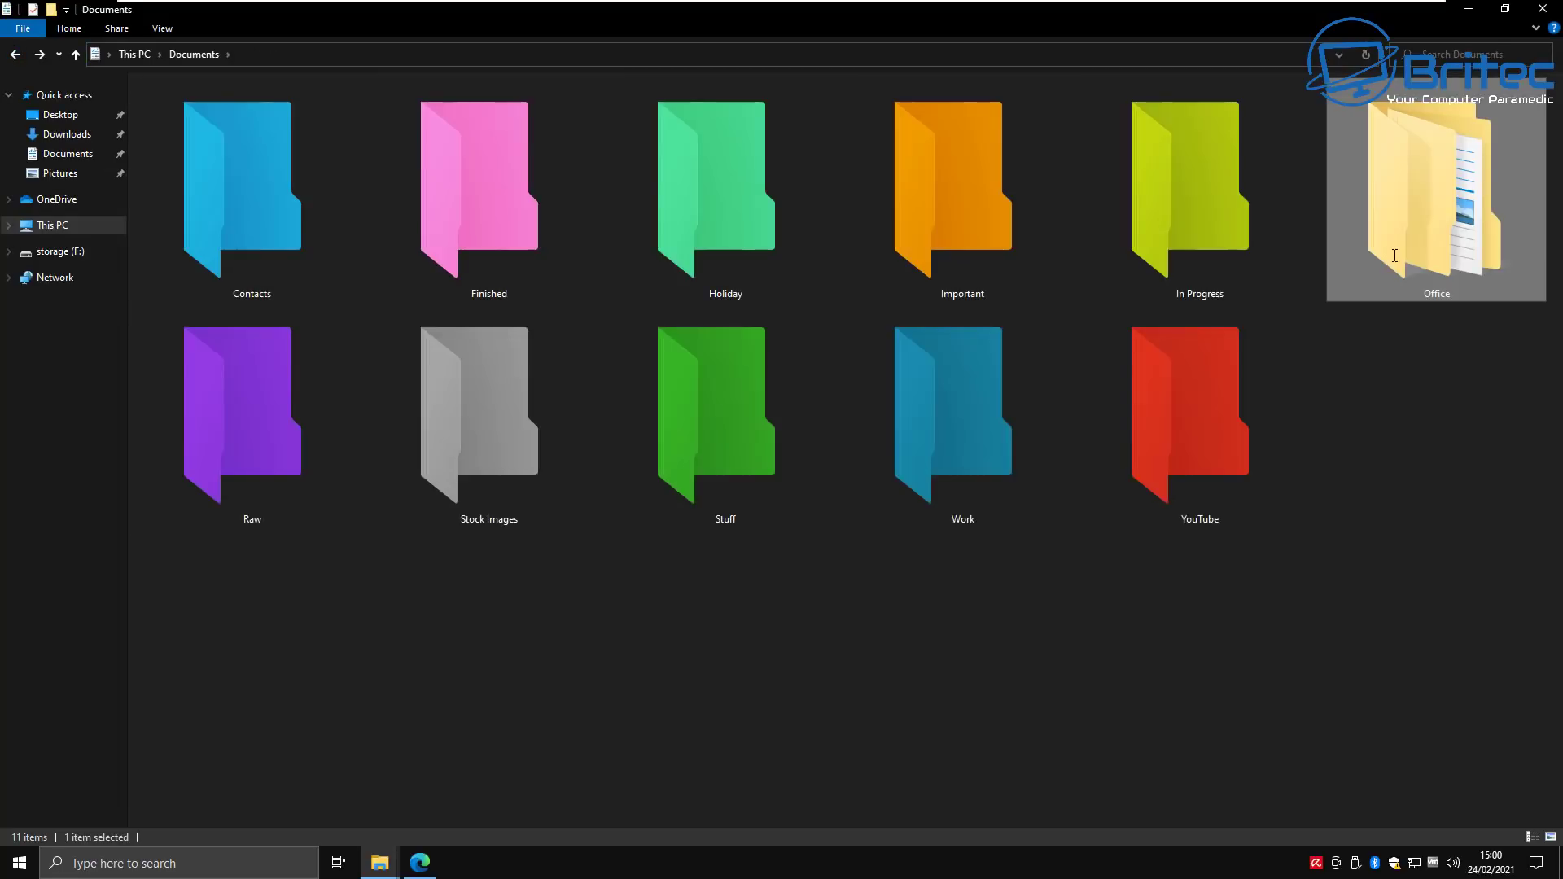
right_click(1437, 211)
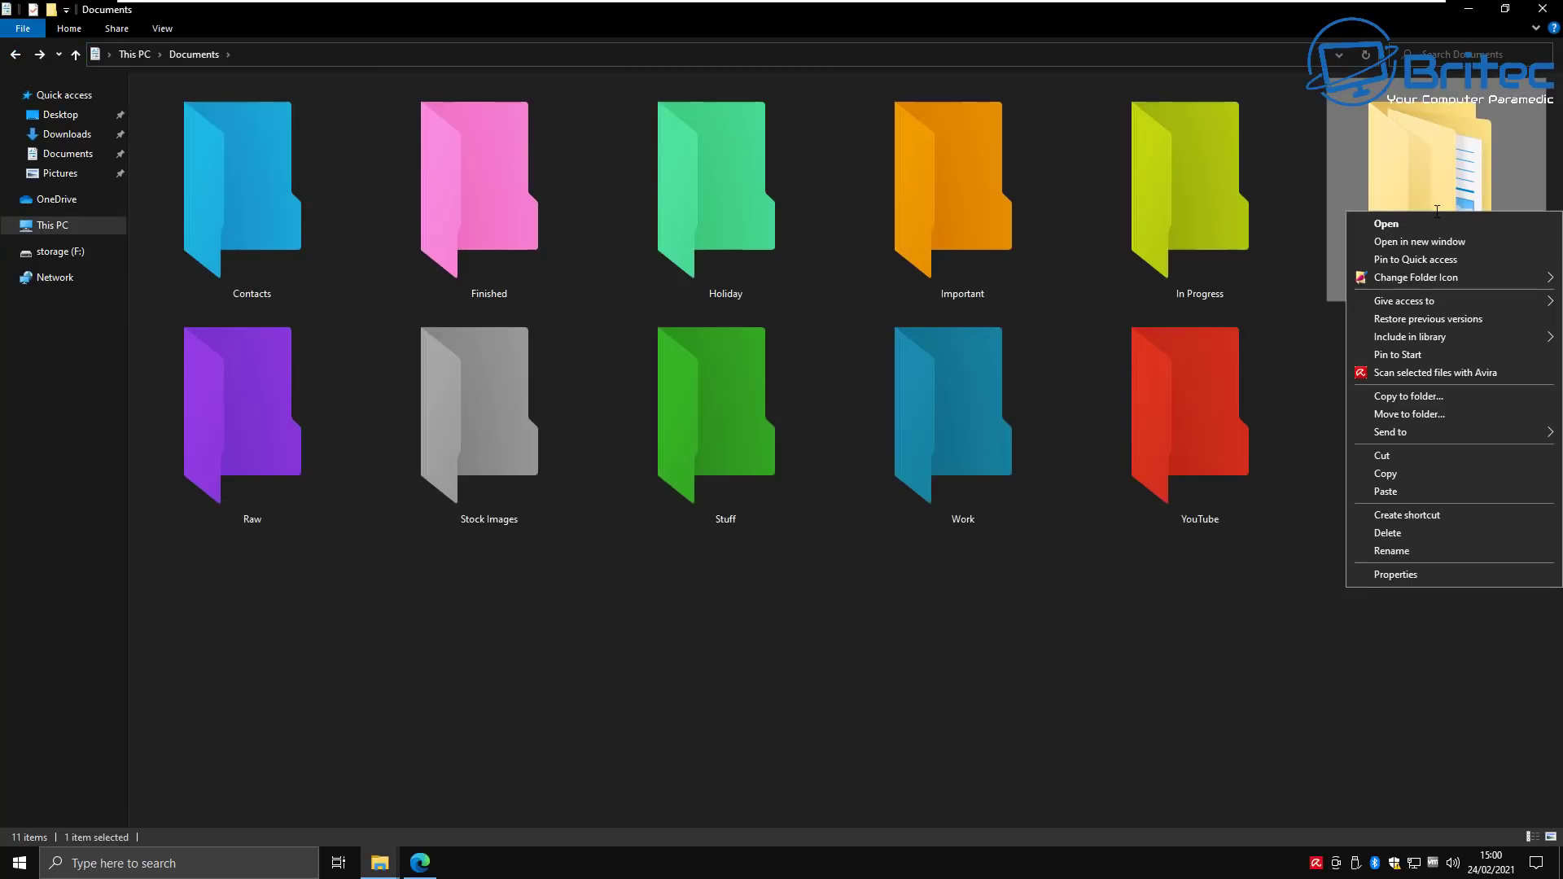
mouse_move(1420, 278)
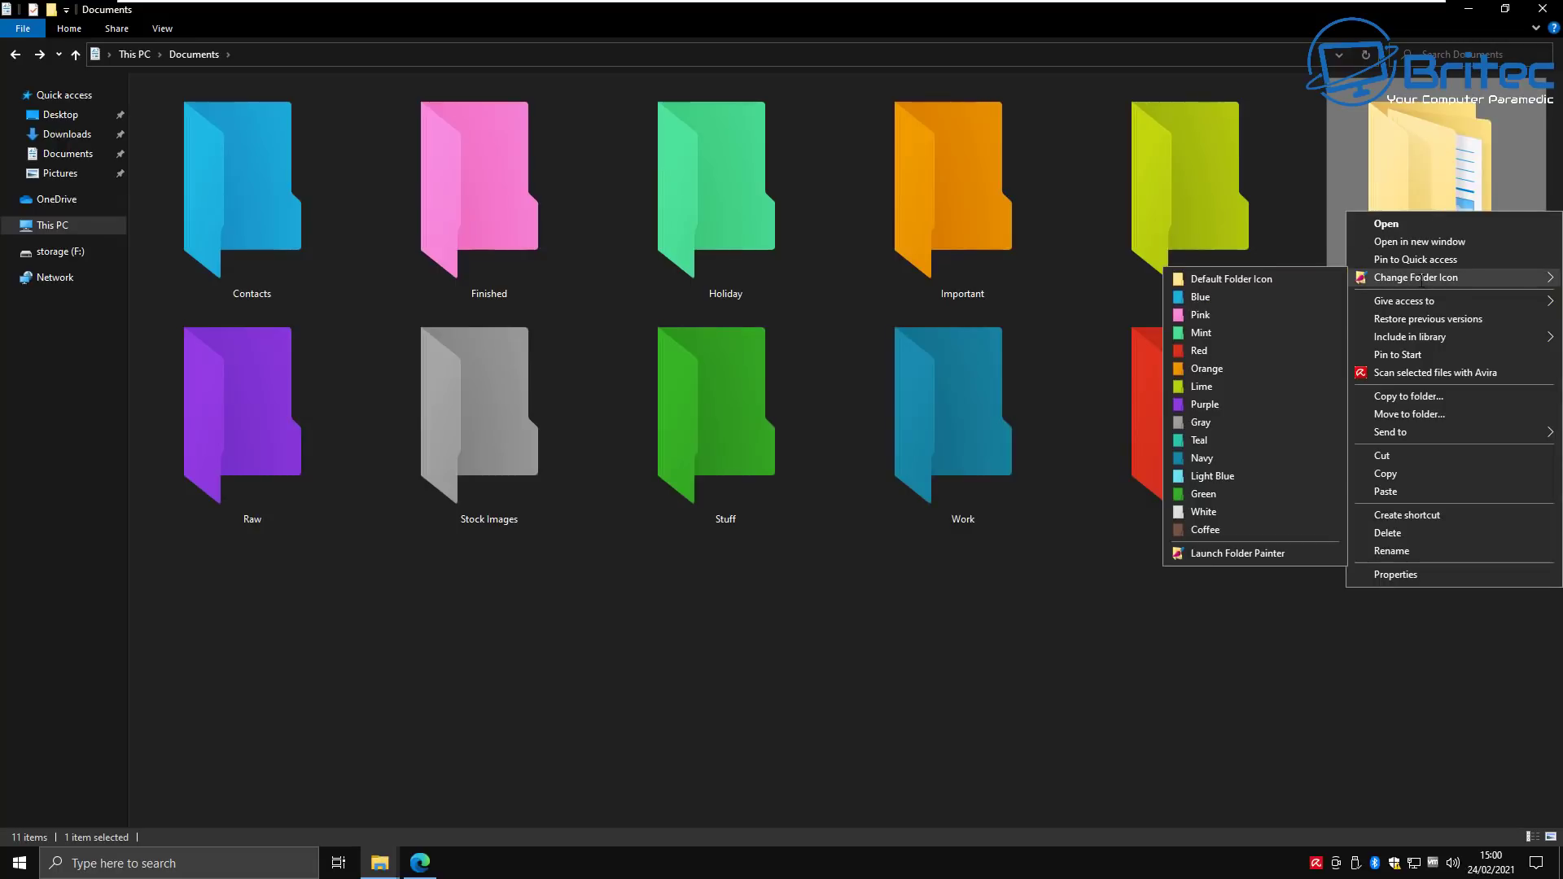
left_click(1237, 547)
Rename the second Change Folder Icon menu, which uses Pack_02, to Office and give it the Office logo as target icon
left_click(698, 549)
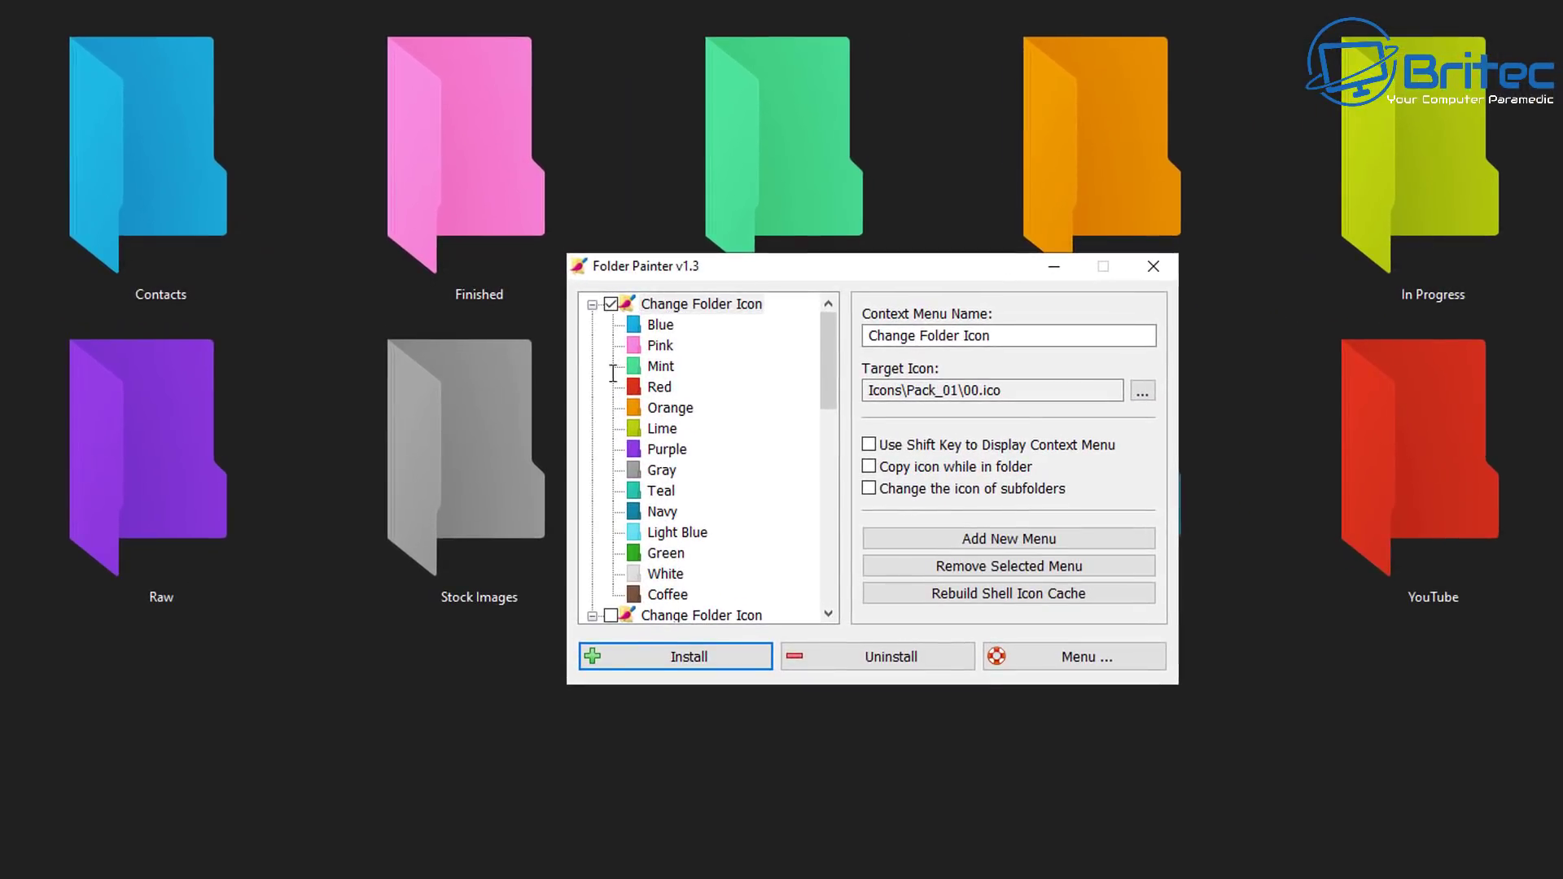
left_click(701, 616)
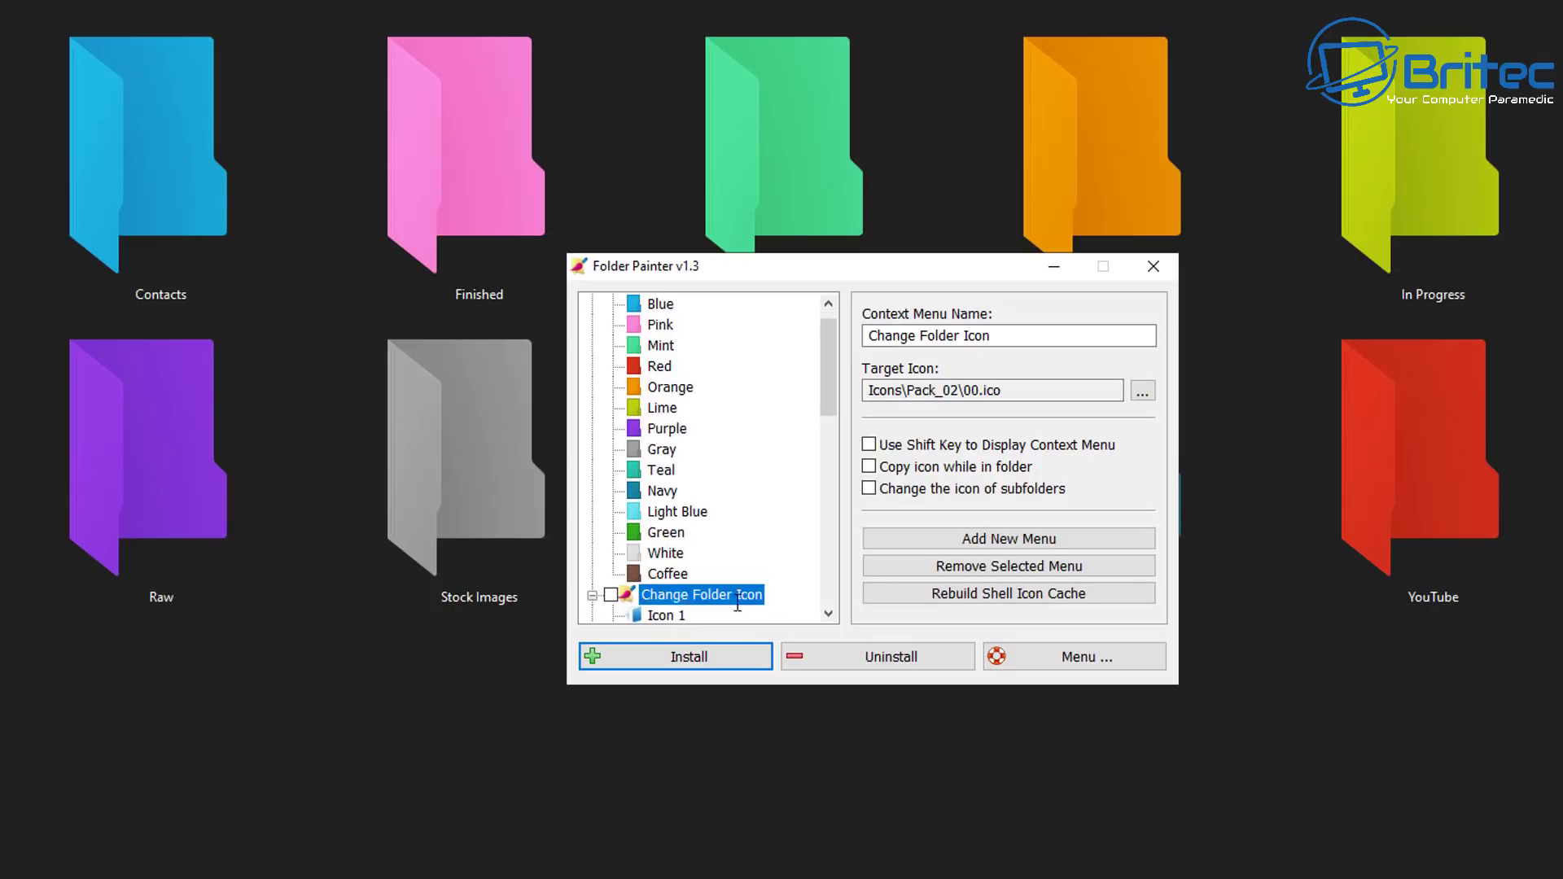
scroll(742, 596, "down", 3)
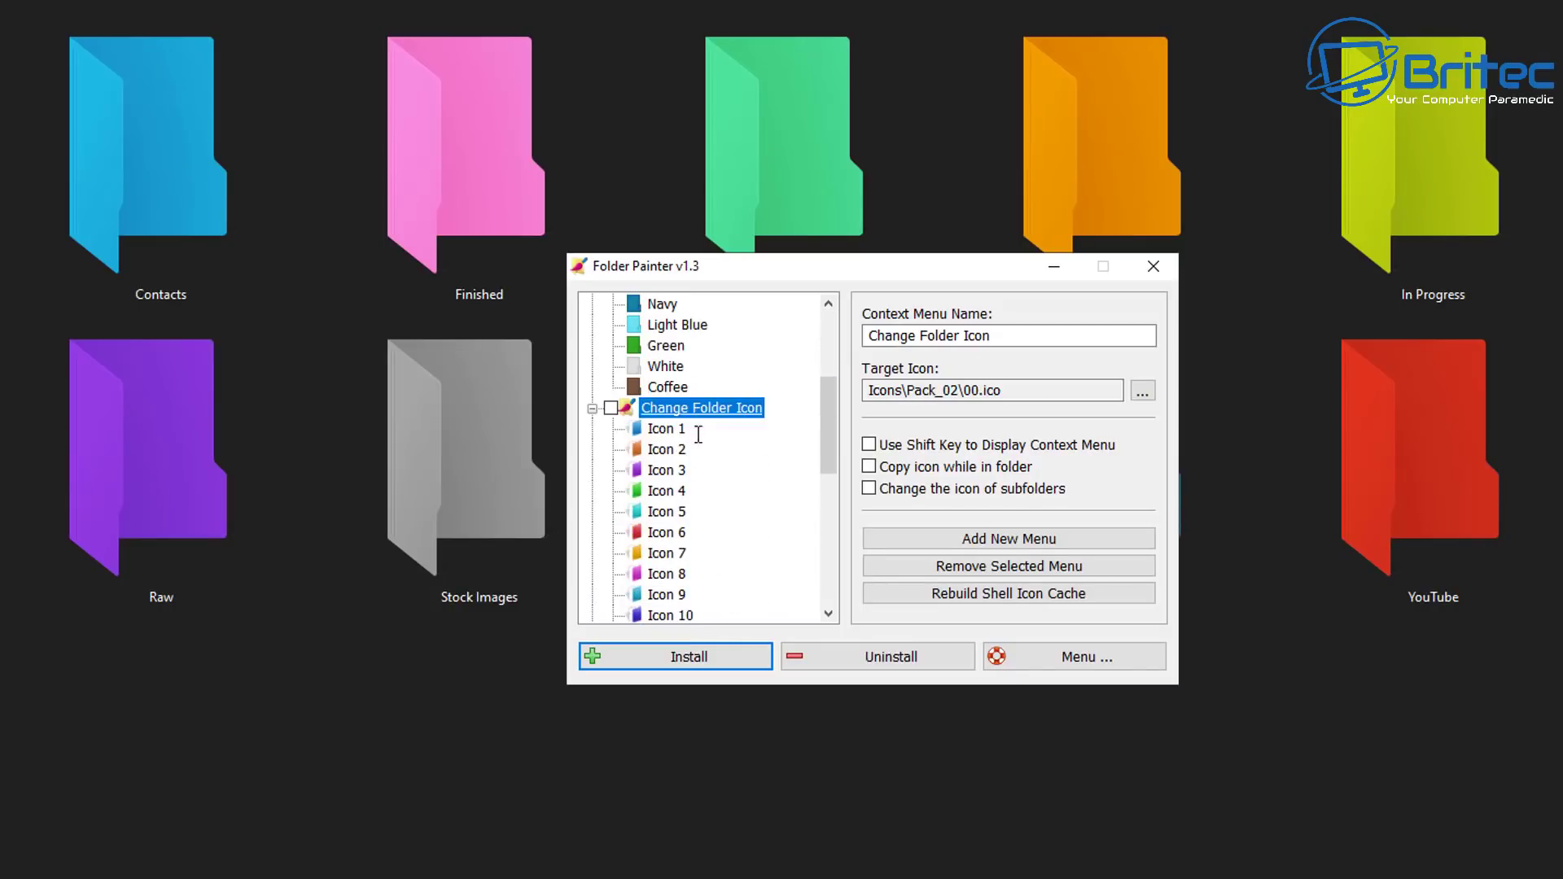
scroll(698, 425, "down", 1)
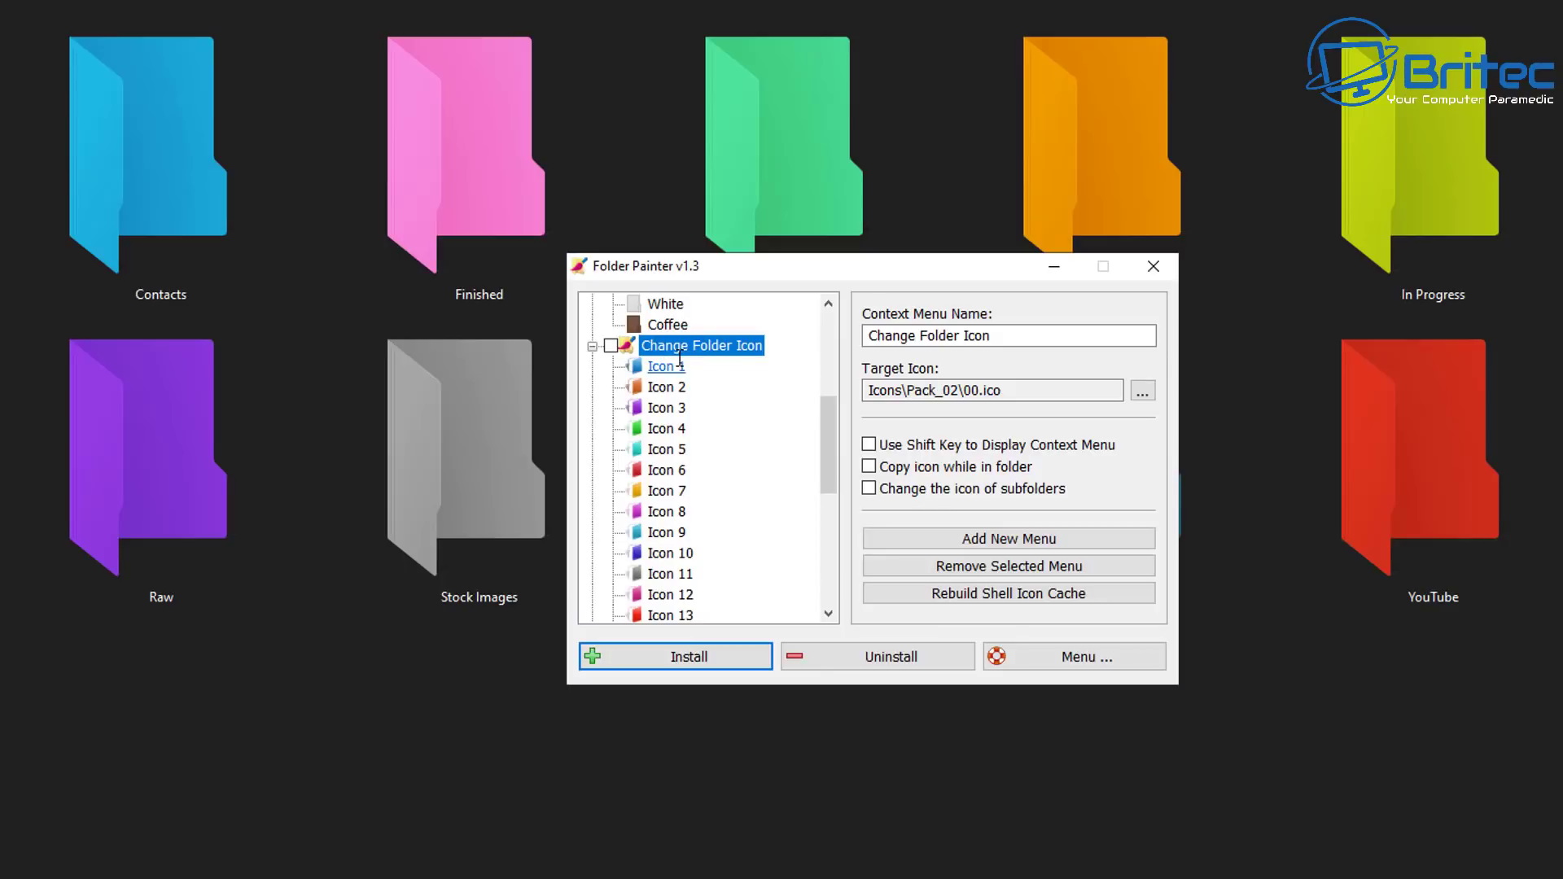
left_click(977, 335)
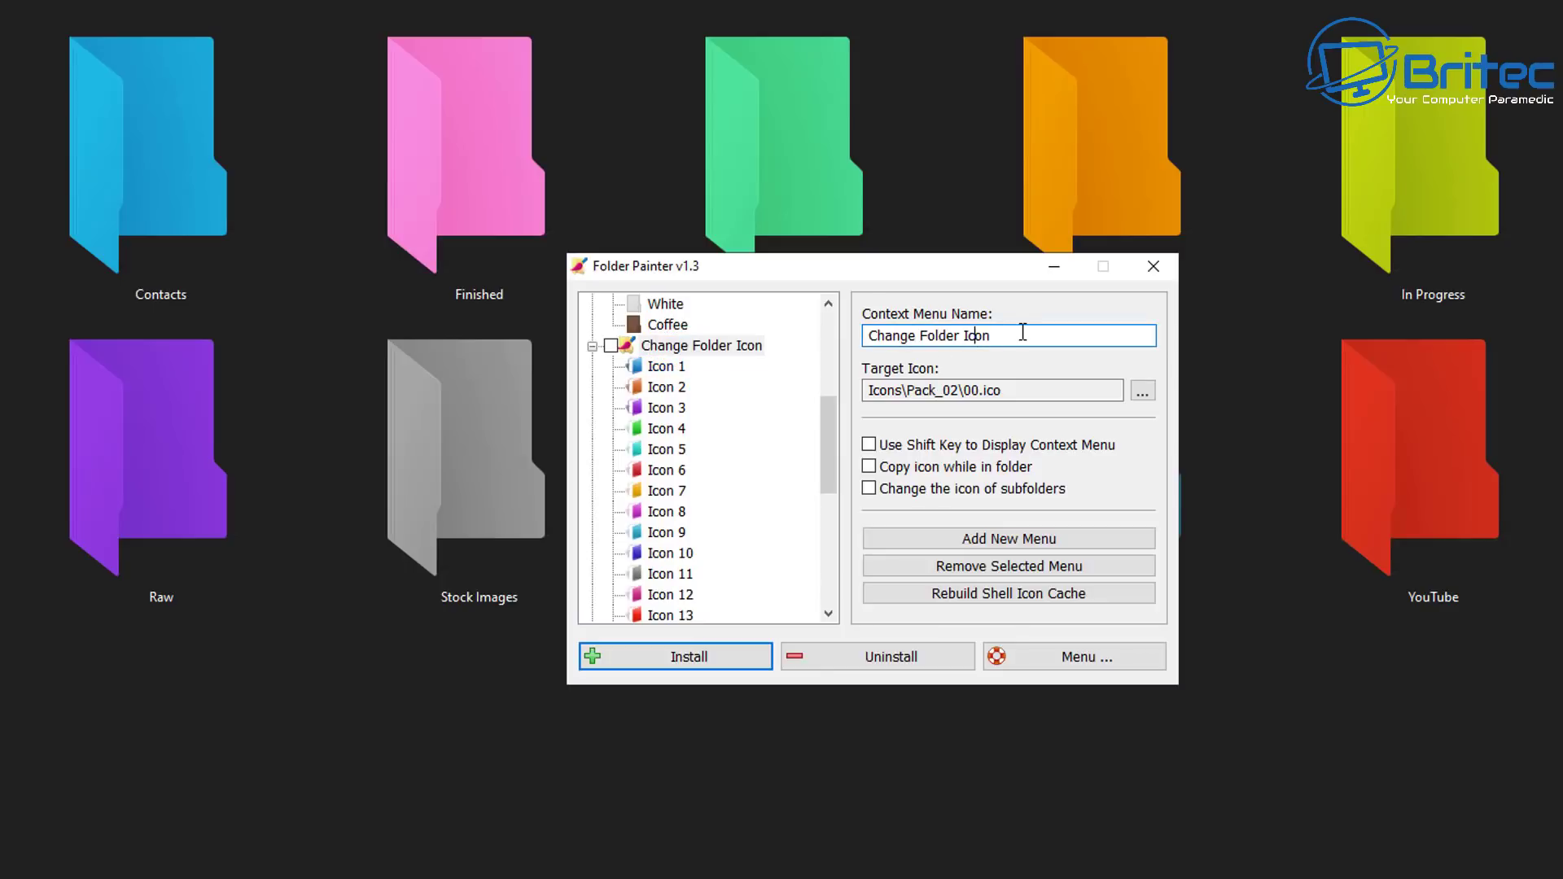
left_click_drag(1020, 335, 847, 342)
type("O")
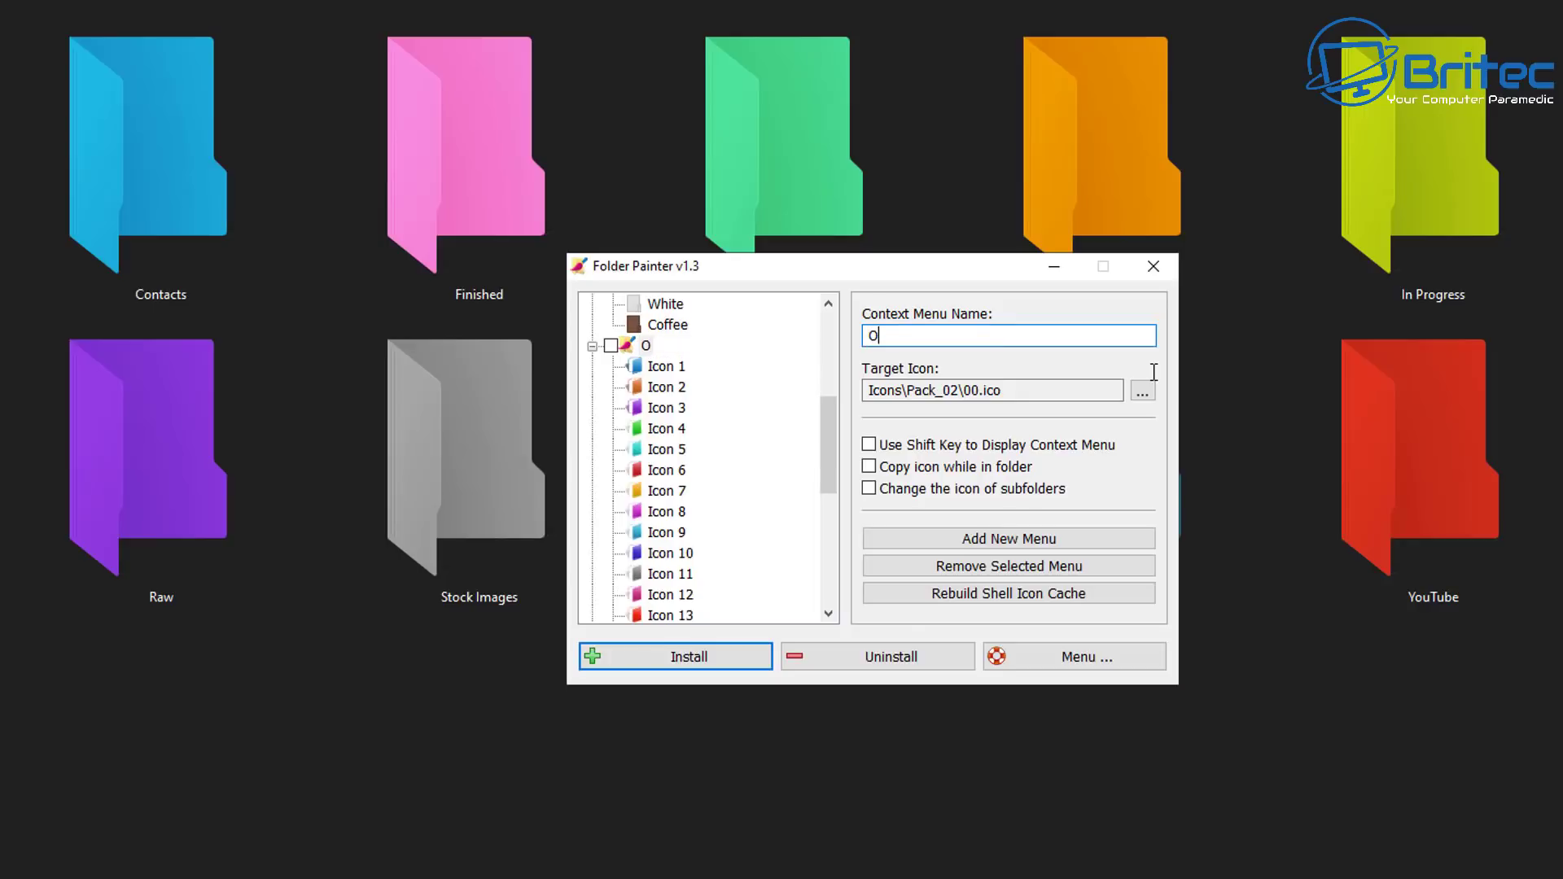
type("ffice")
left_click(1143, 391)
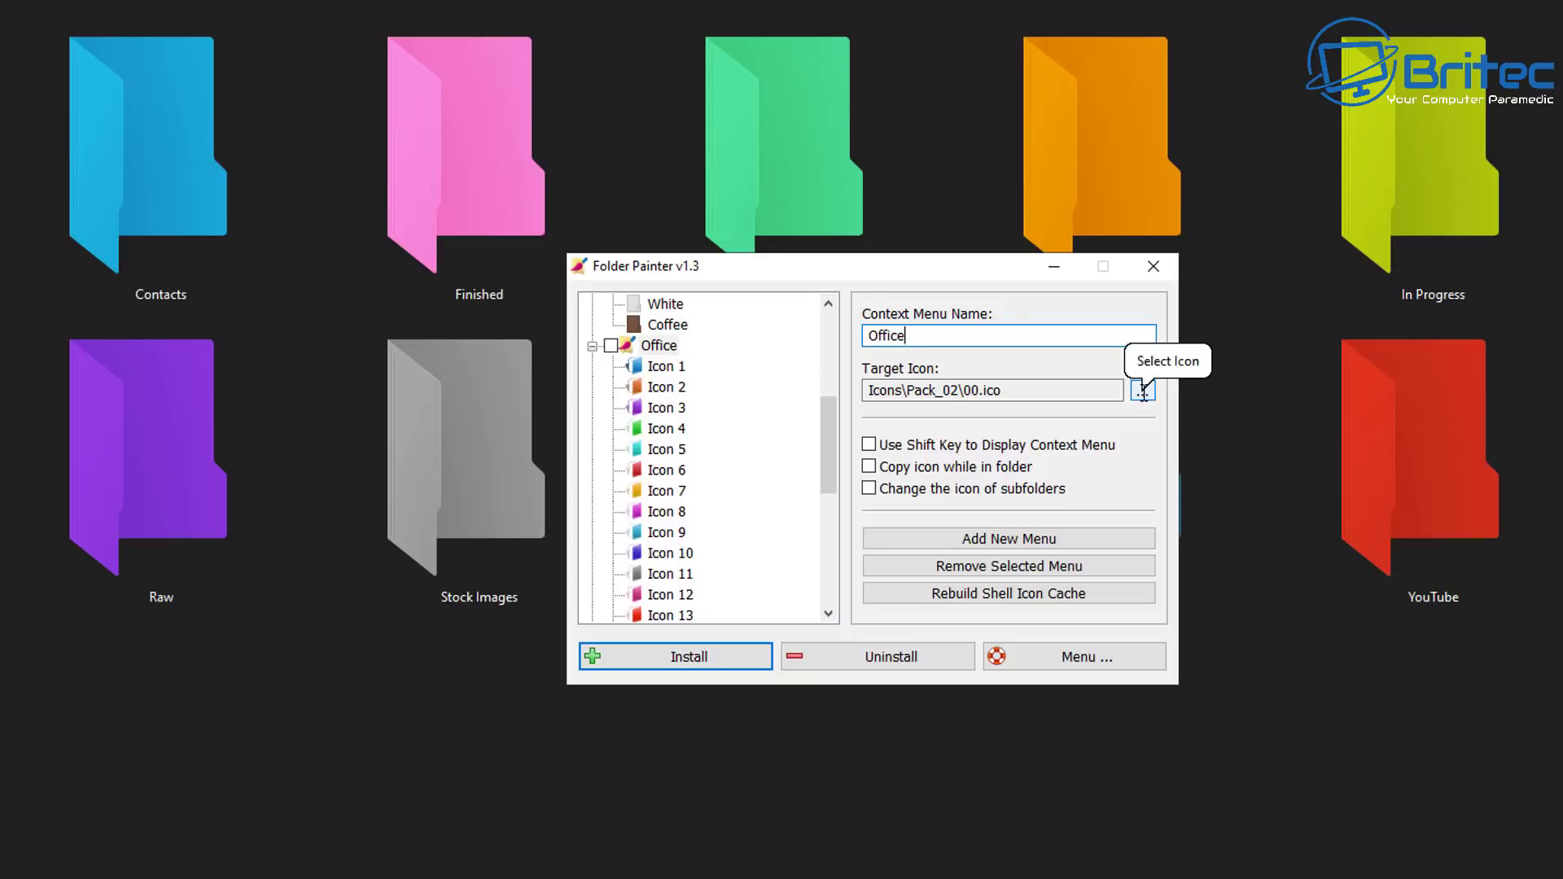
left_click(1143, 392)
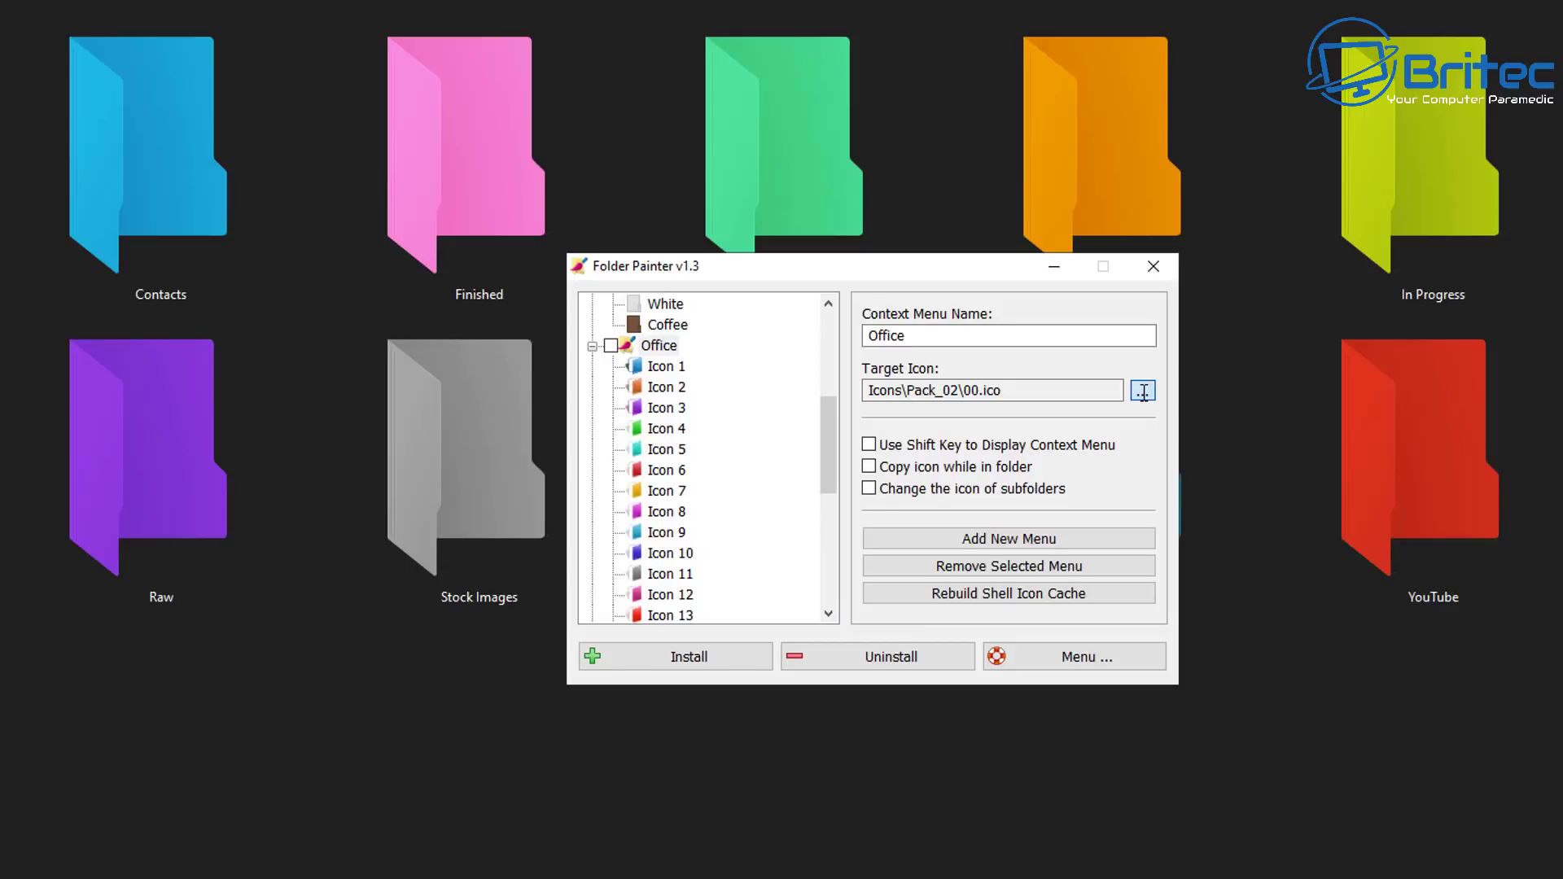
Rename the Icon 1 entry under Office to Email and set its target icon to 05.ico from Pack_13
left_click(666, 366)
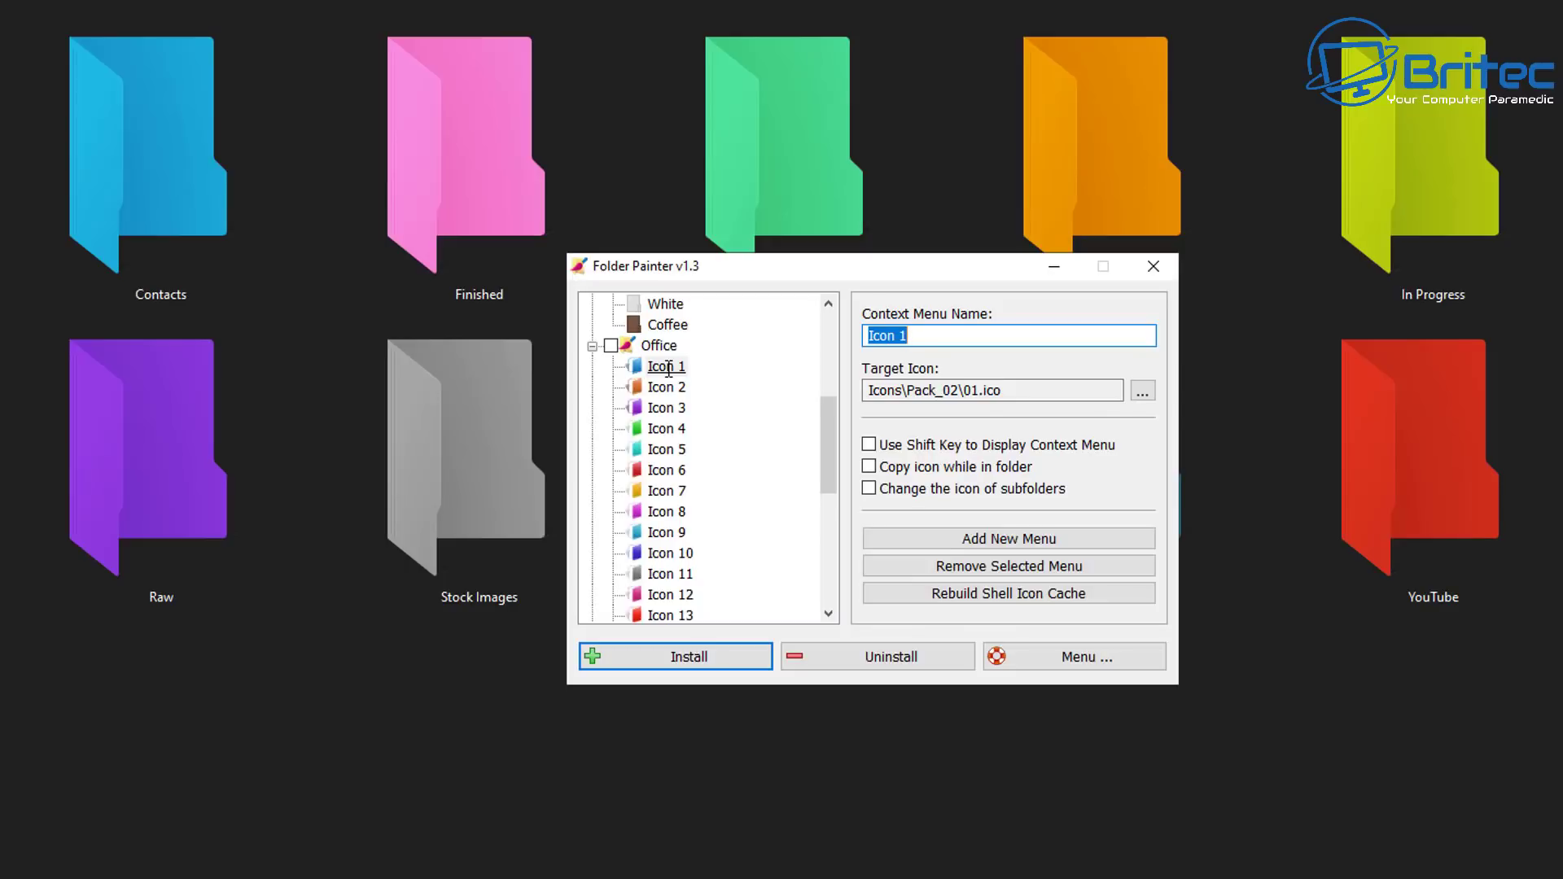
left_click(939, 335)
left_click_drag(938, 335, 832, 335)
key("BackSpace")
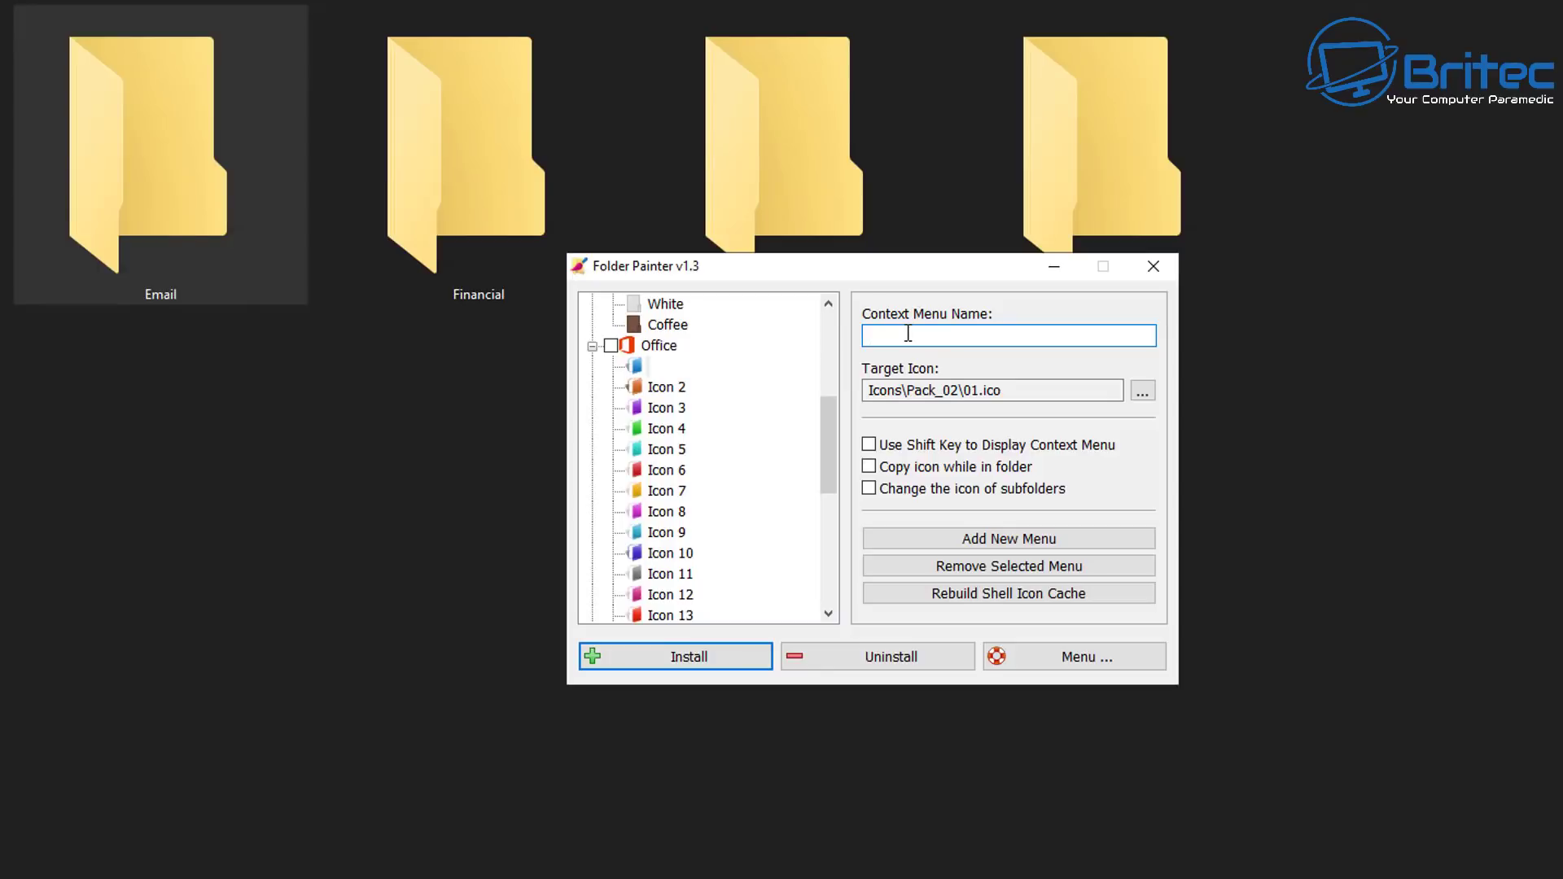
type("Email")
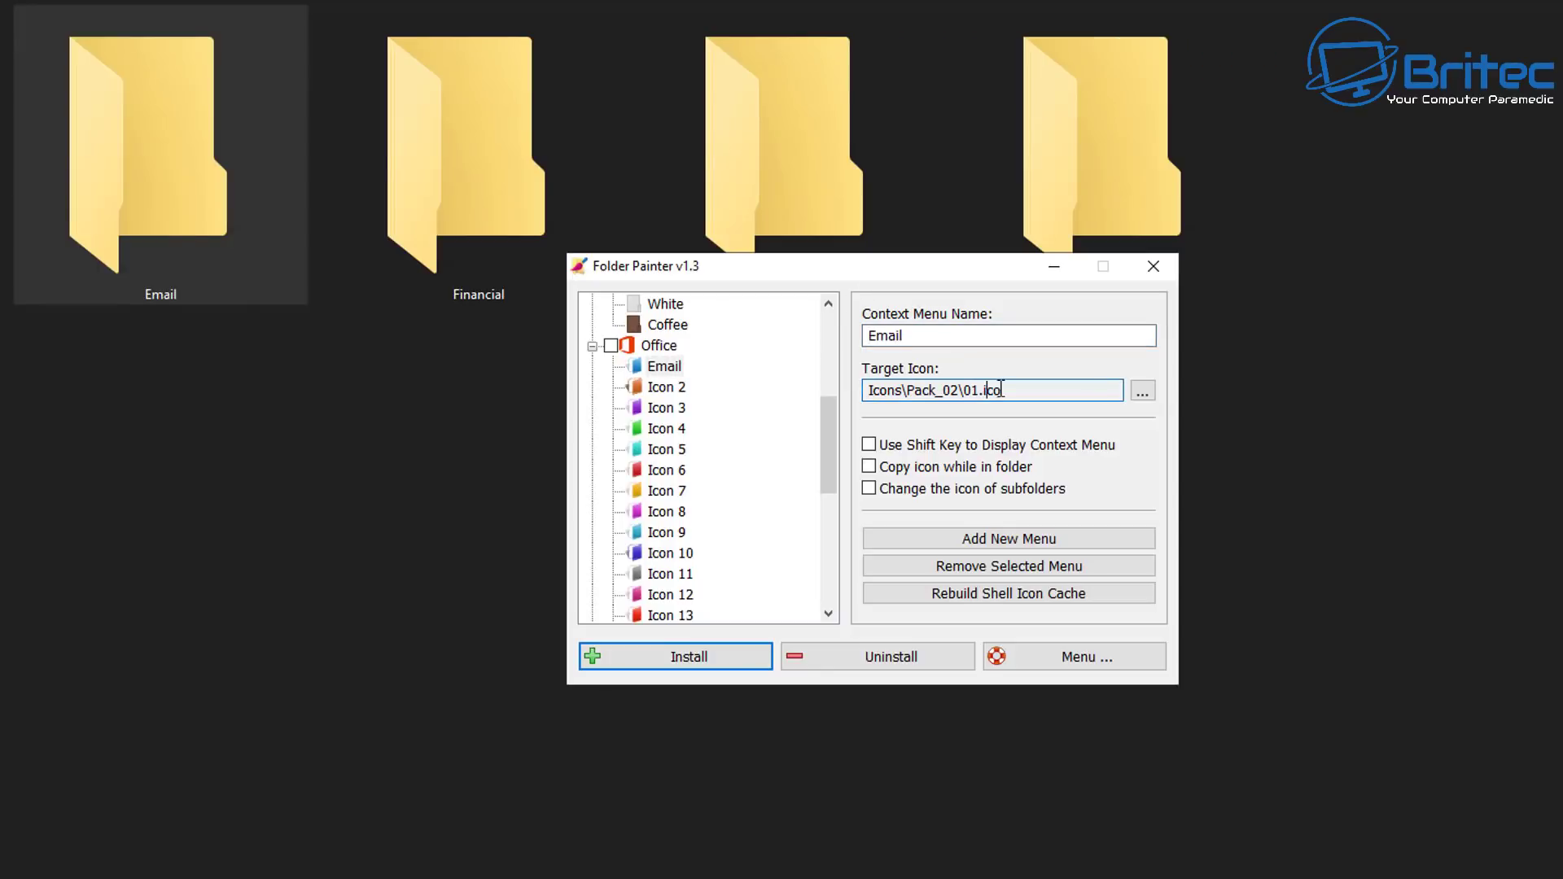
left_click(1143, 391)
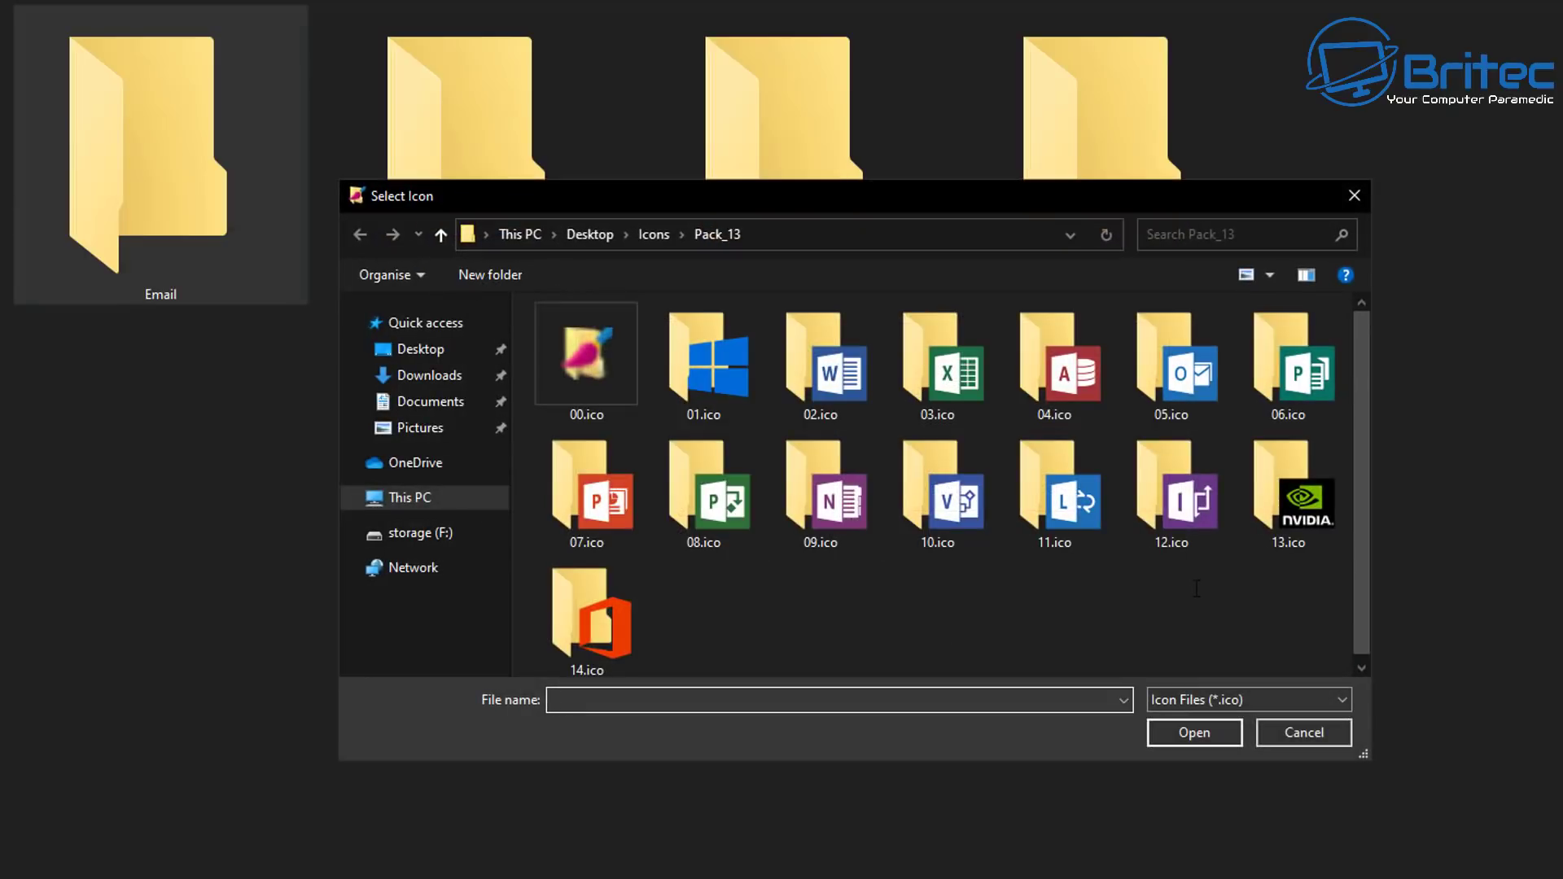
left_click(1171, 366)
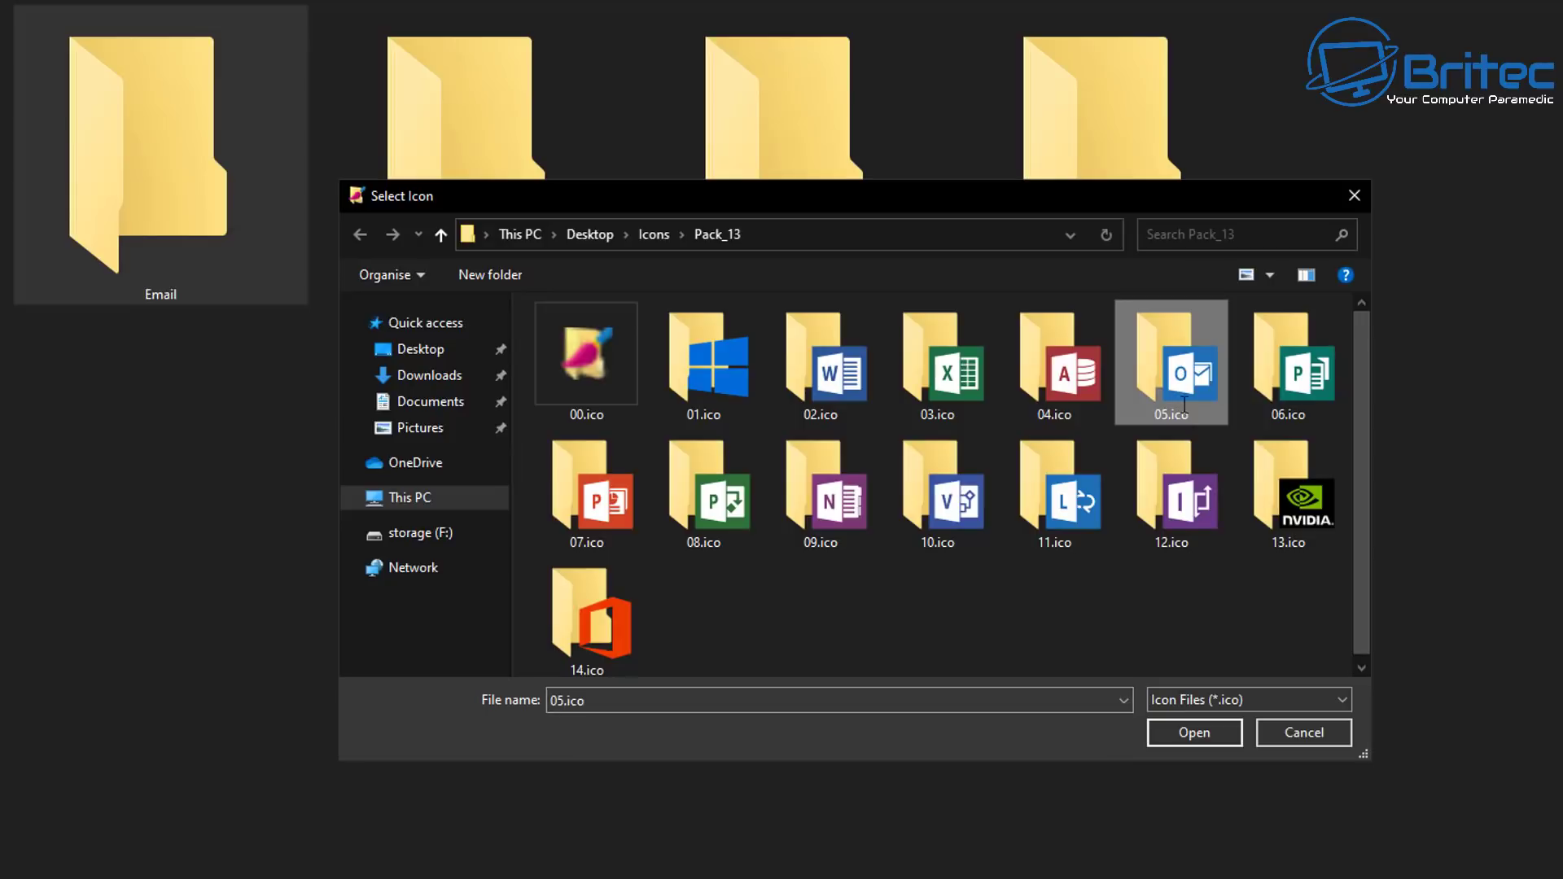
left_click(1194, 732)
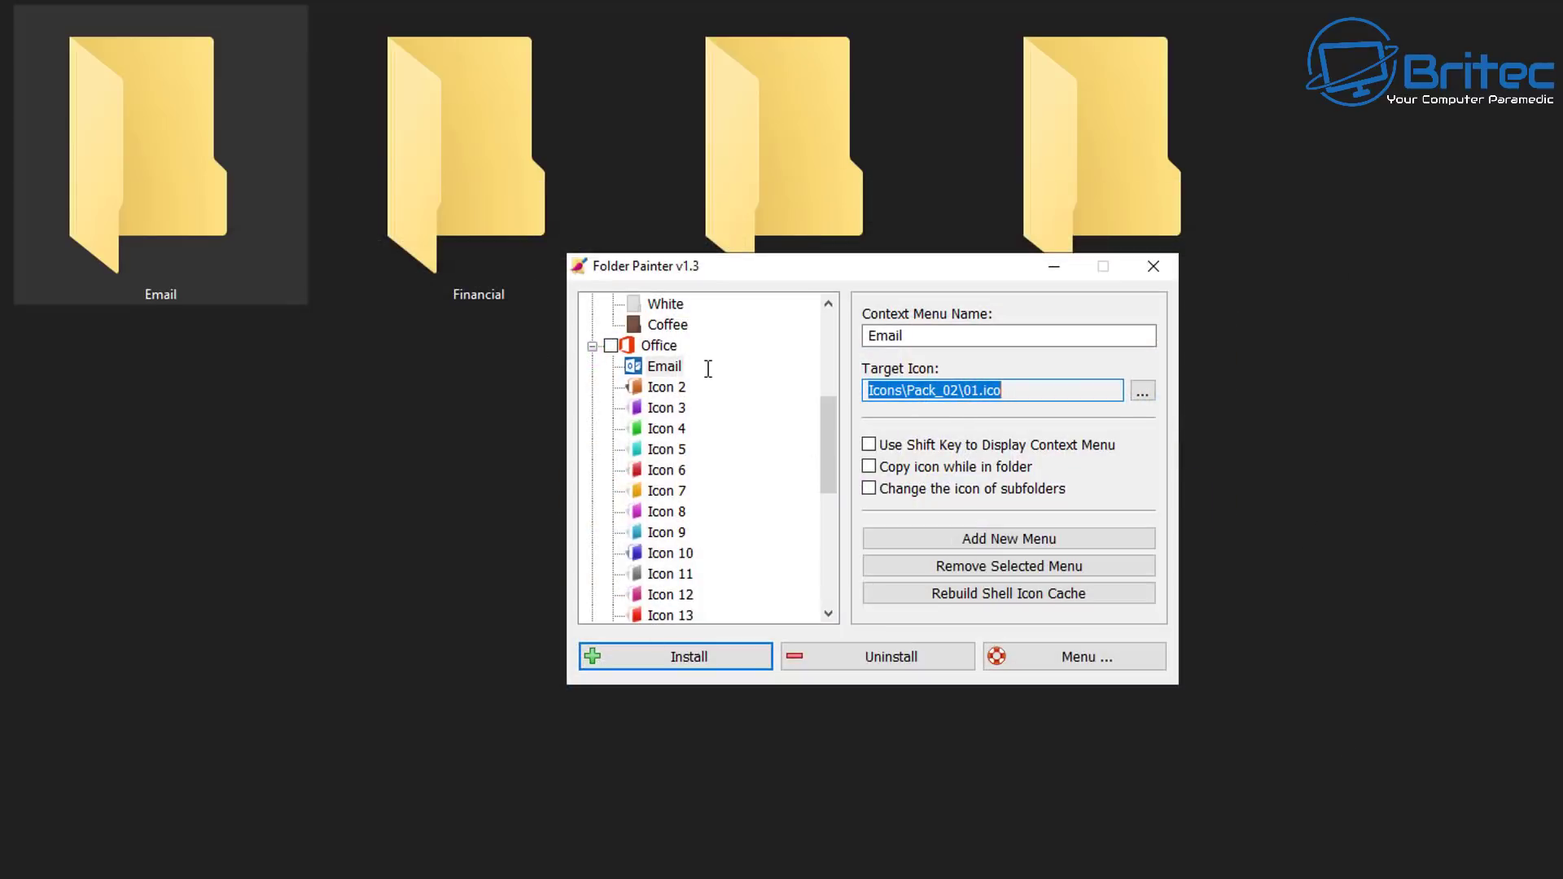
Rename the Icon 2 entry under Office to Financial and set its target icon to 03.ico from Pack_13
left_click(663, 386)
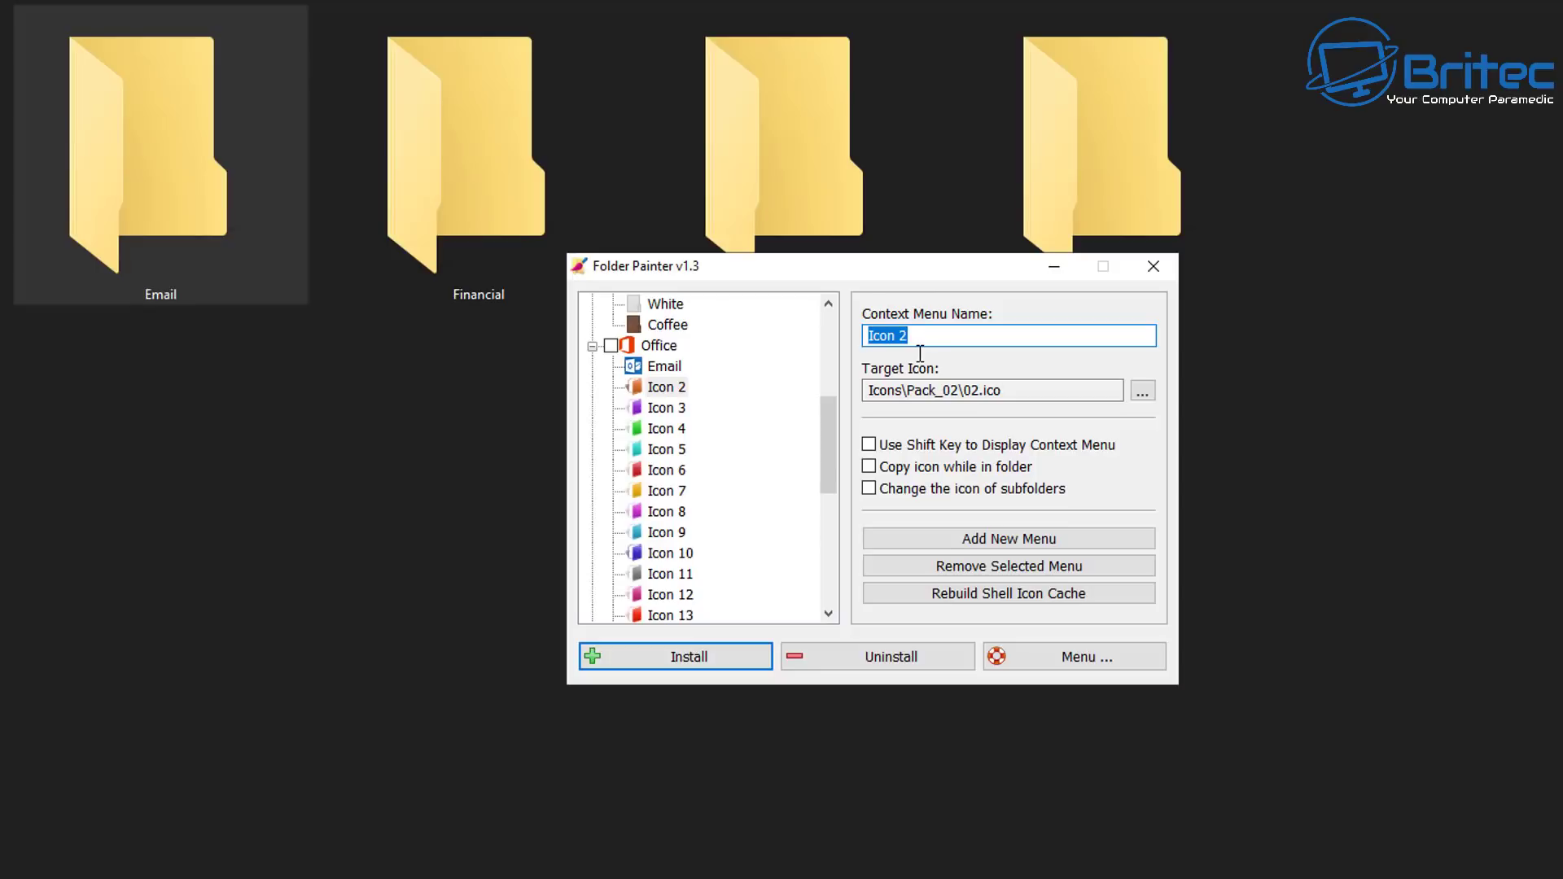
type("Financia;")
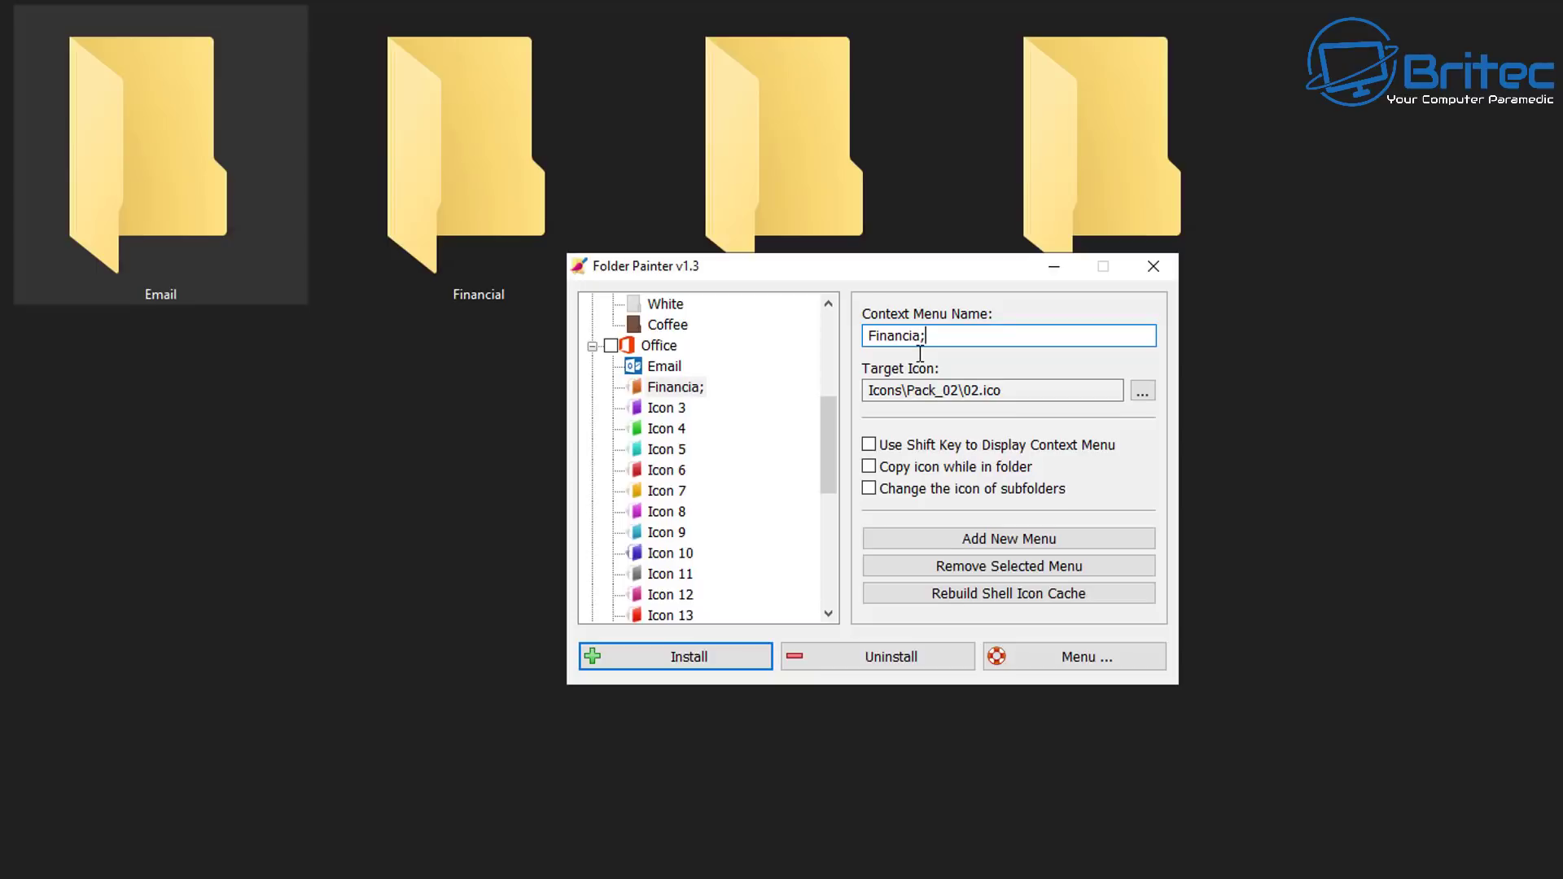
key("BackSpace")
type("l")
left_click(1142, 392)
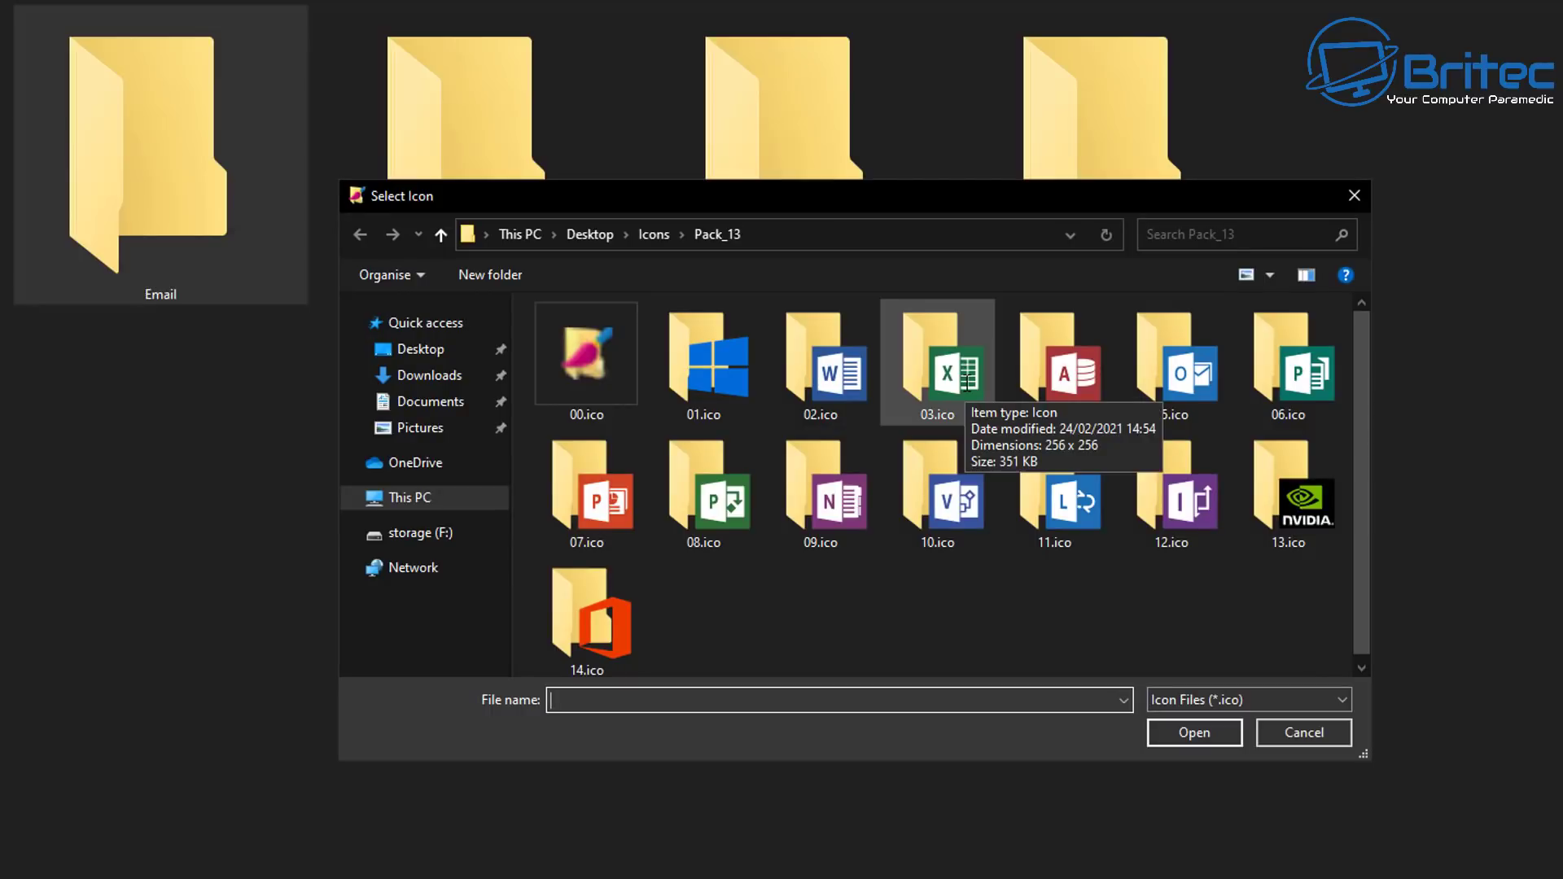
left_click(967, 383)
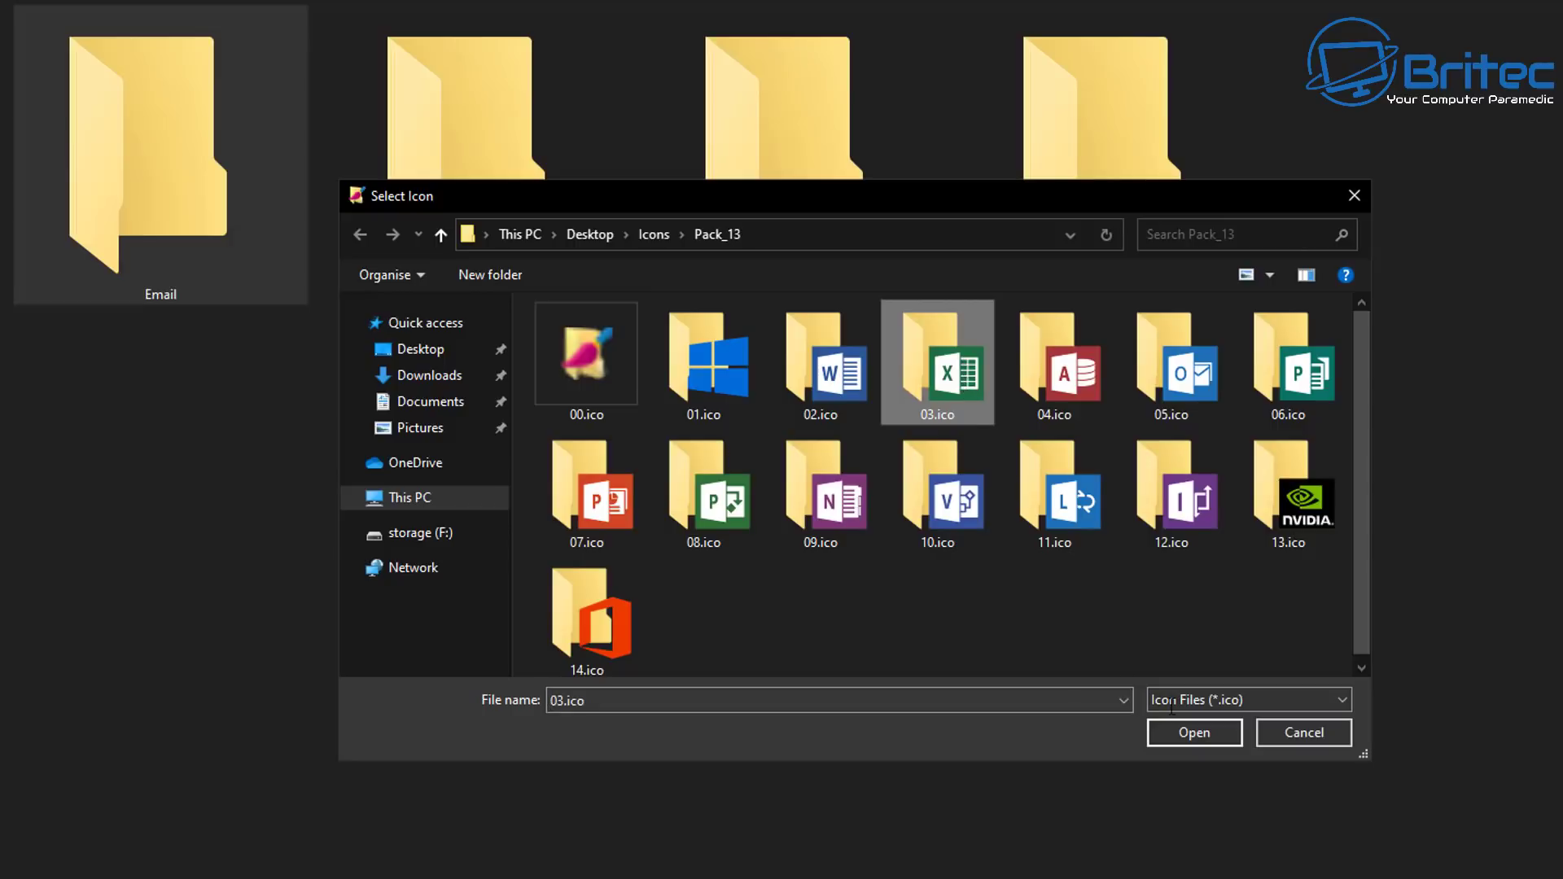
left_click(1181, 730)
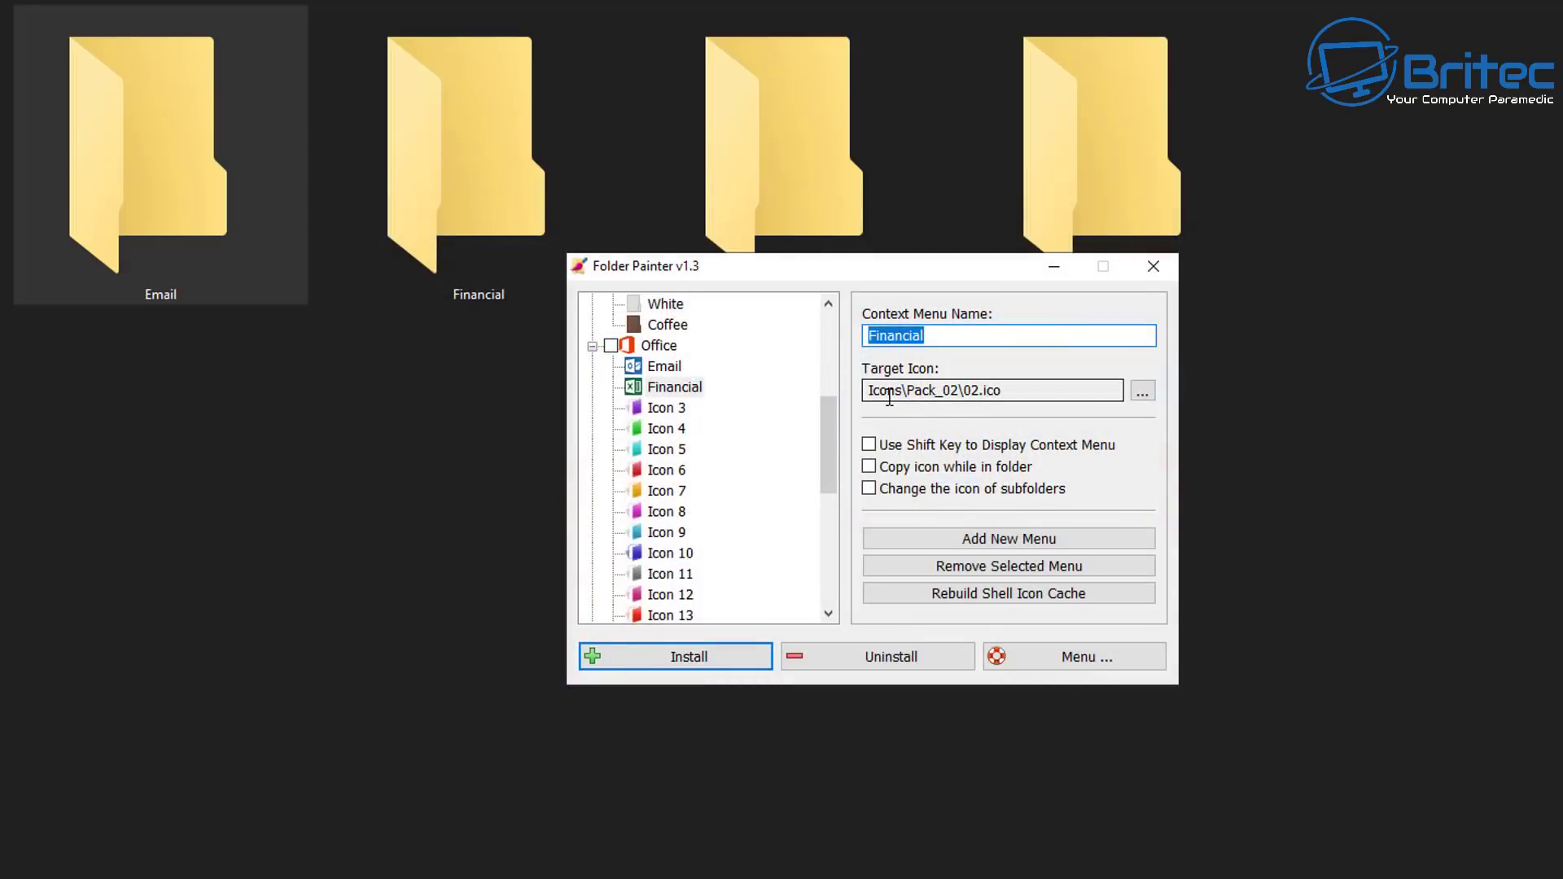
Move the Folder Painter window clear of the folder names and select the Icon 3 entry under Office
left_click_drag(851, 265, 858, 314)
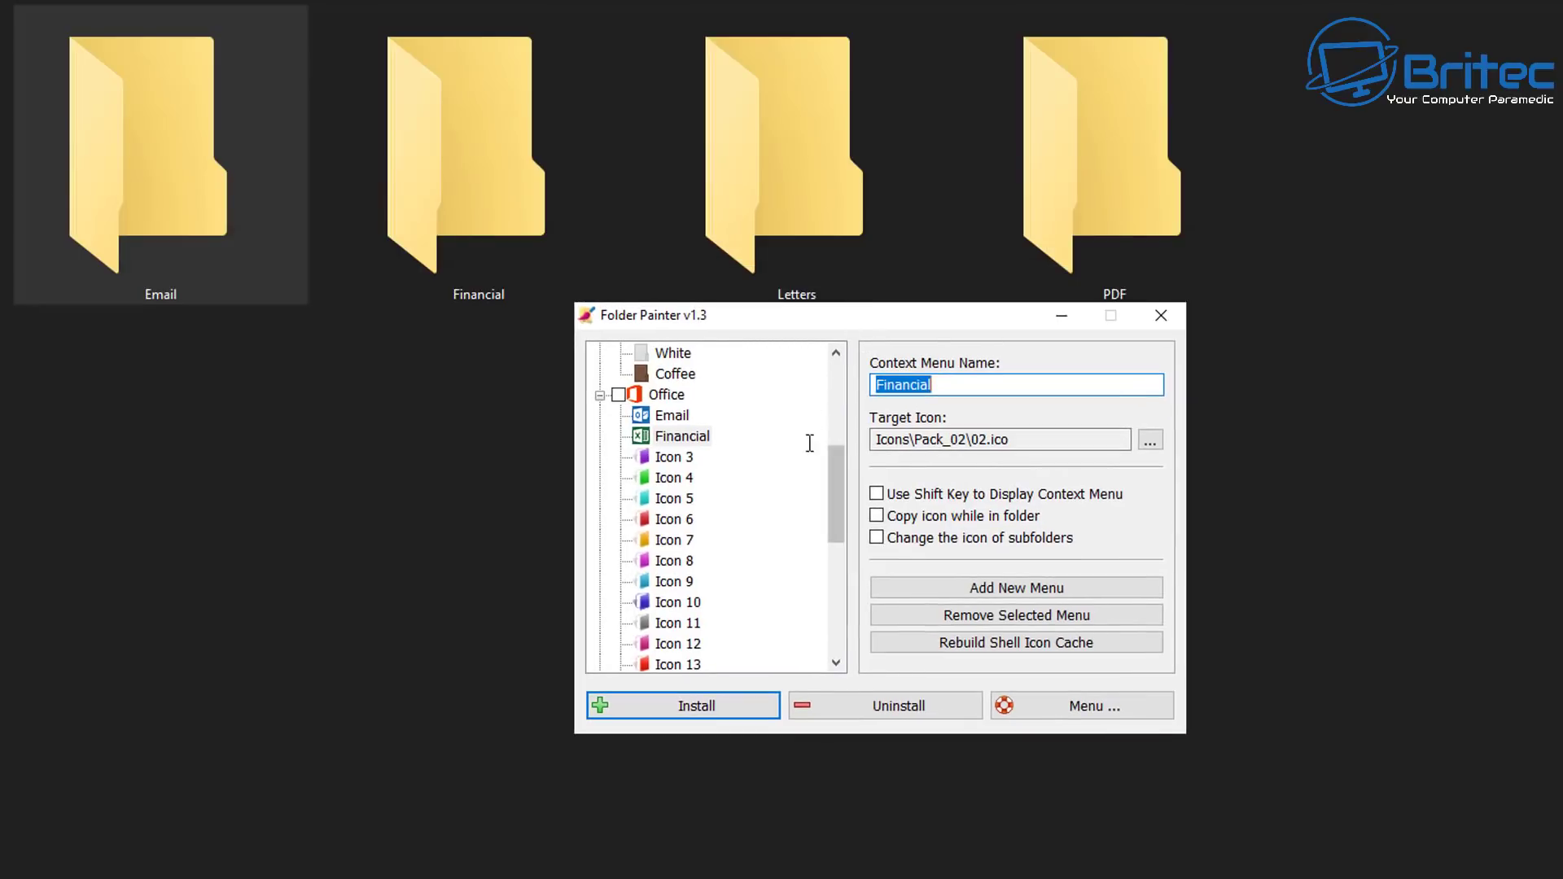
left_click(699, 456)
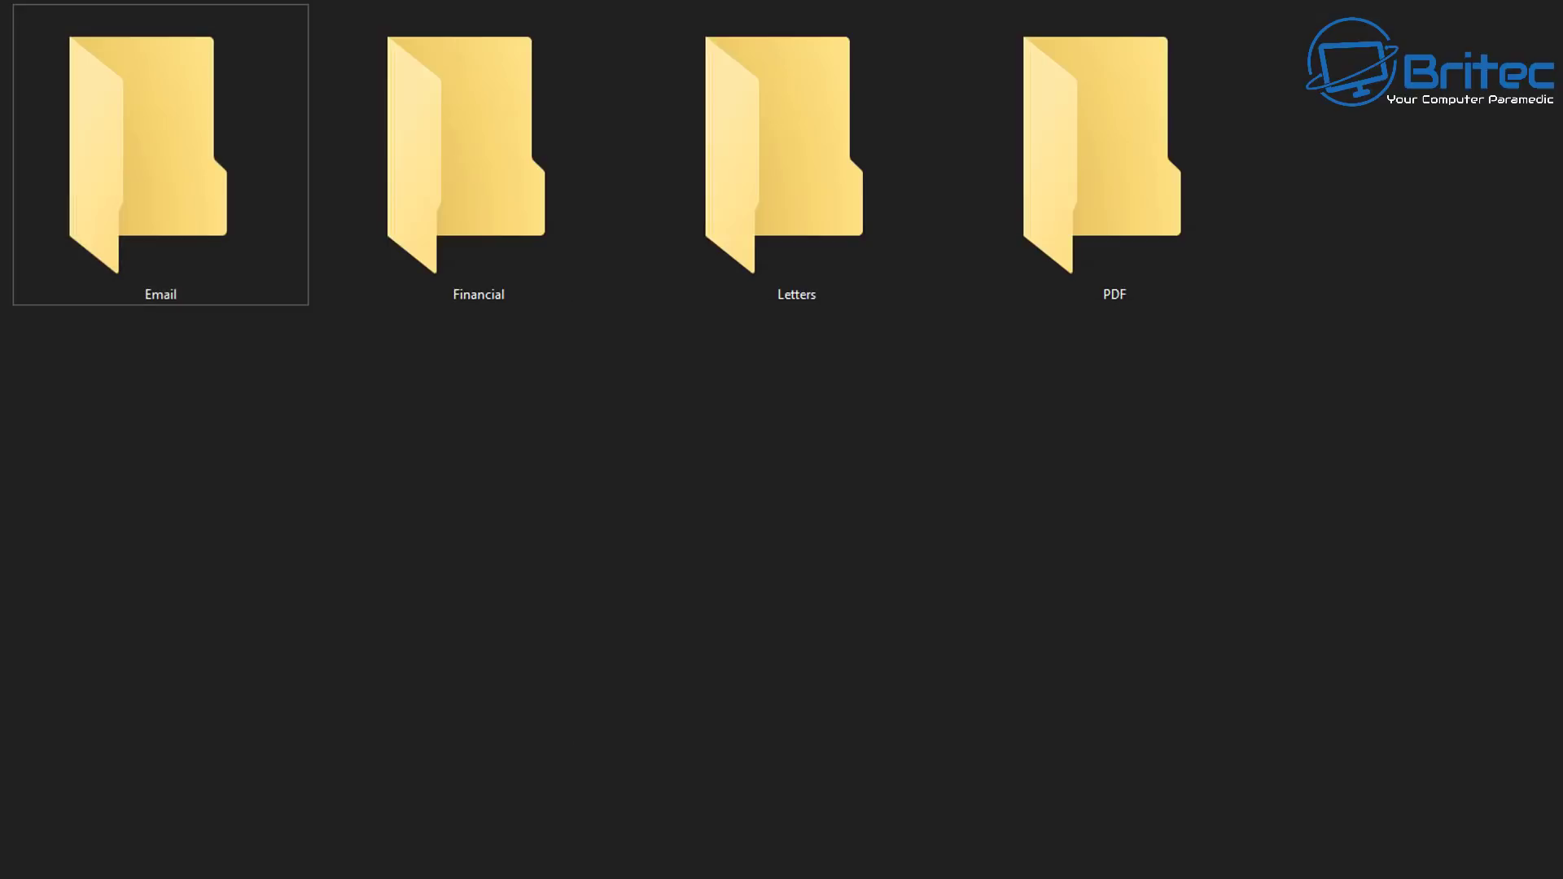
Apply the Office menu's Email icon to the Email folder and its Financial icon to the Financial folder
right_click(162, 154)
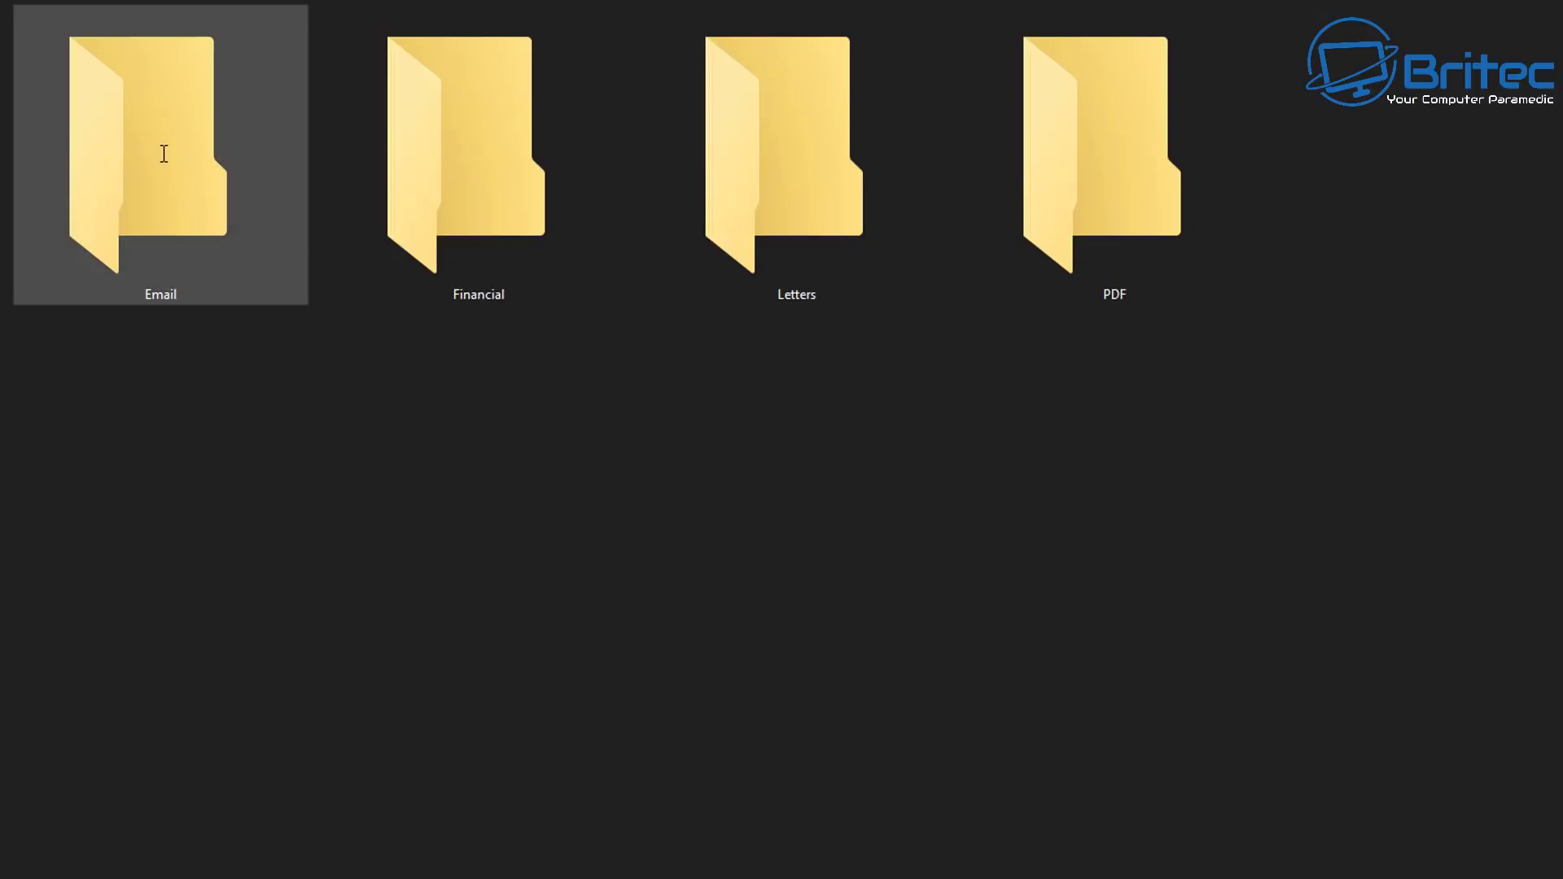
mouse_move(274, 251)
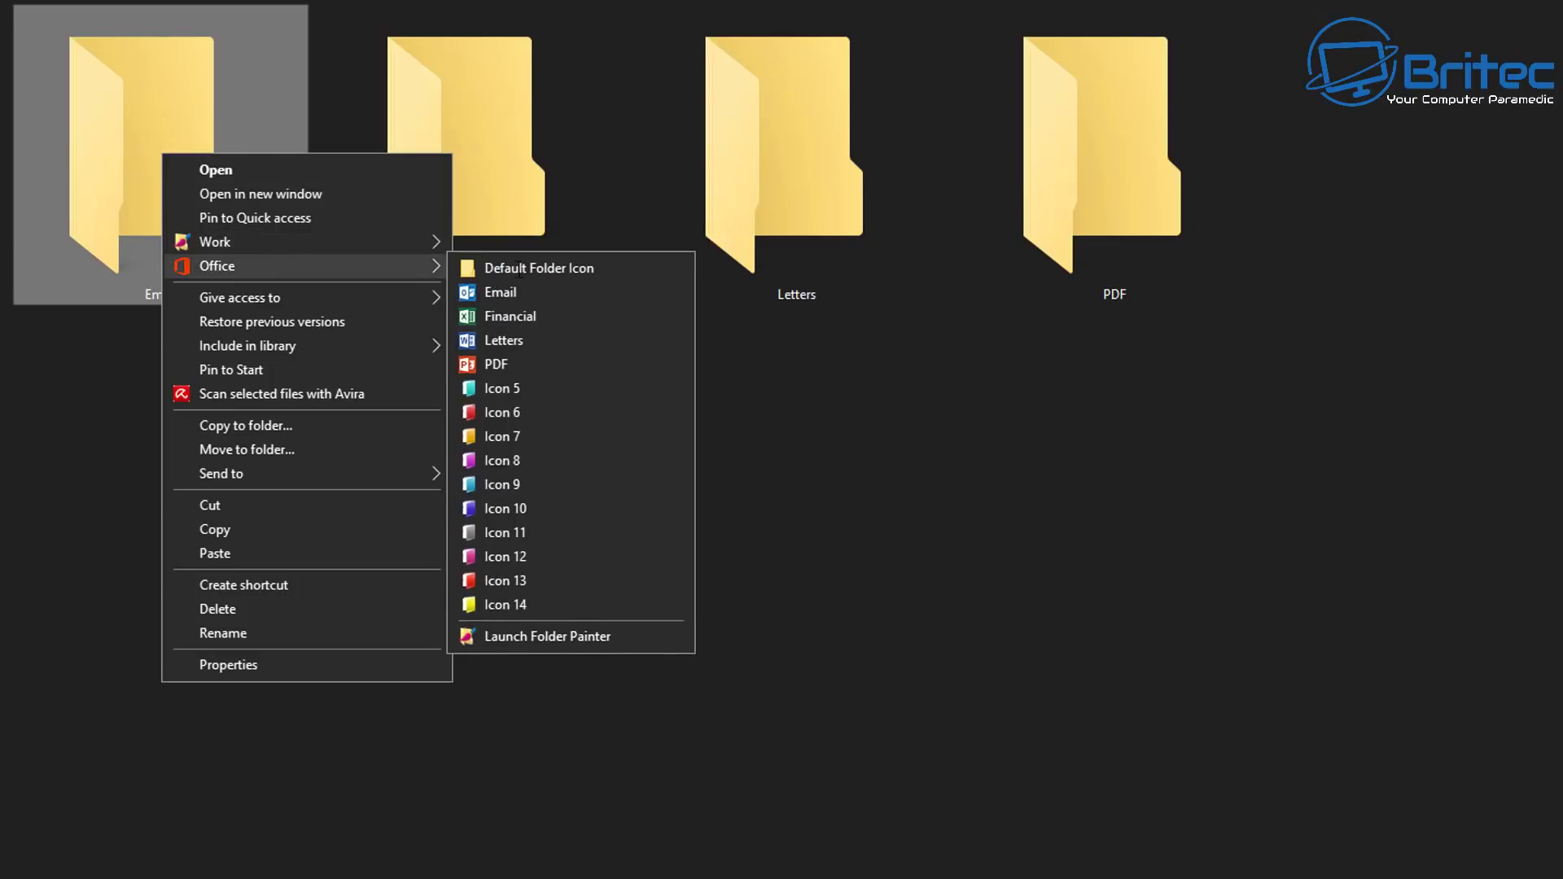
left_click(511, 291)
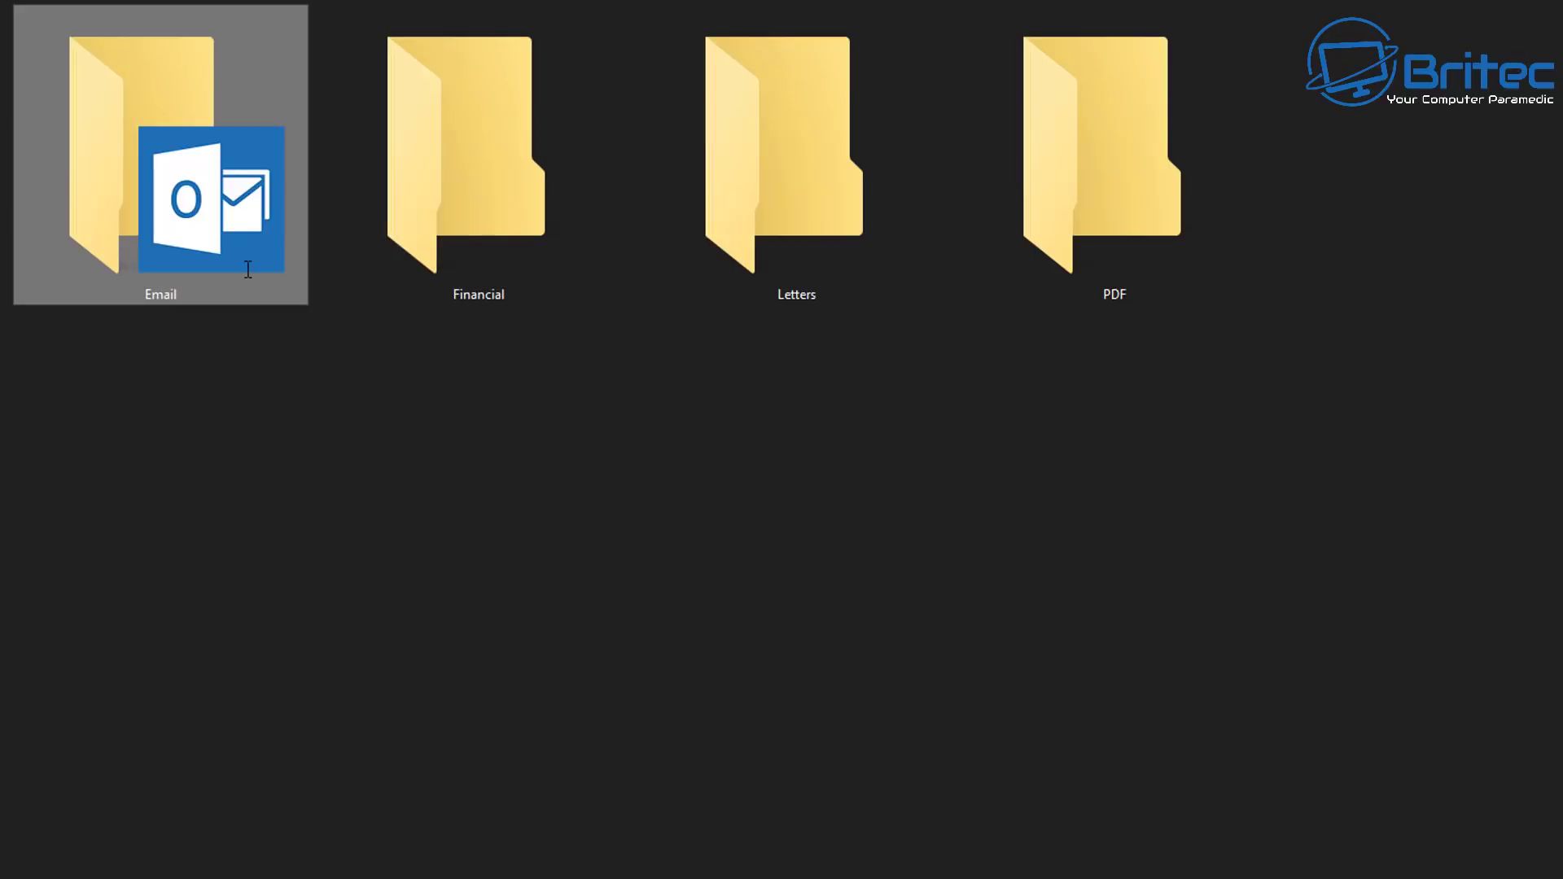
right_click(459, 181)
mouse_move(543, 291)
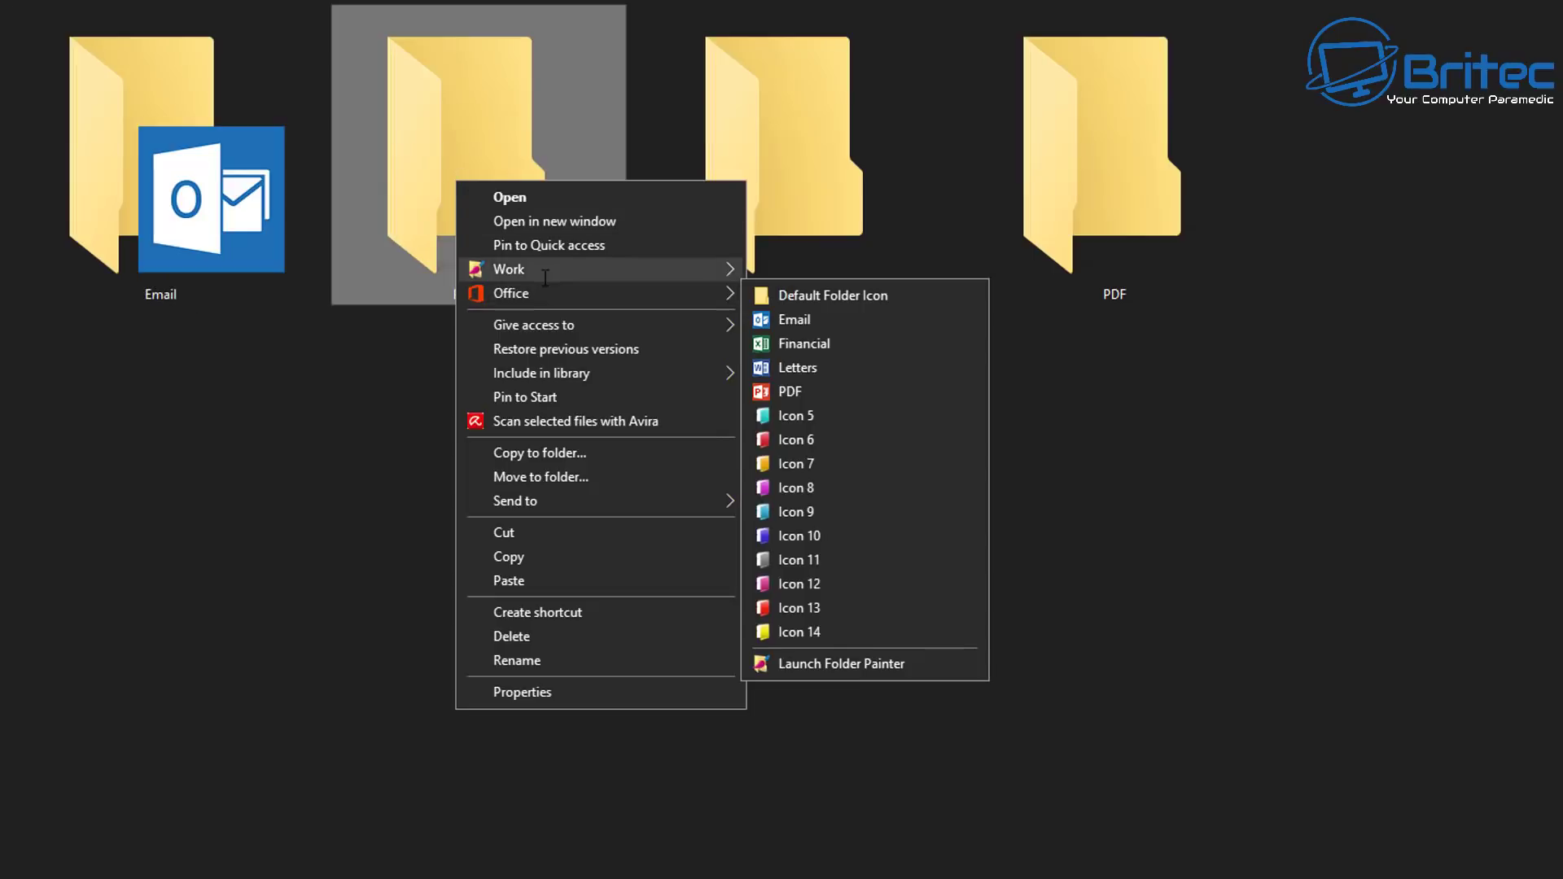
left_click(798, 343)
Apply the Office menu's Letters icon to the Letters folder and its PDF icon to the PDF folder
right_click(781, 224)
mouse_move(852, 333)
left_click(1115, 411)
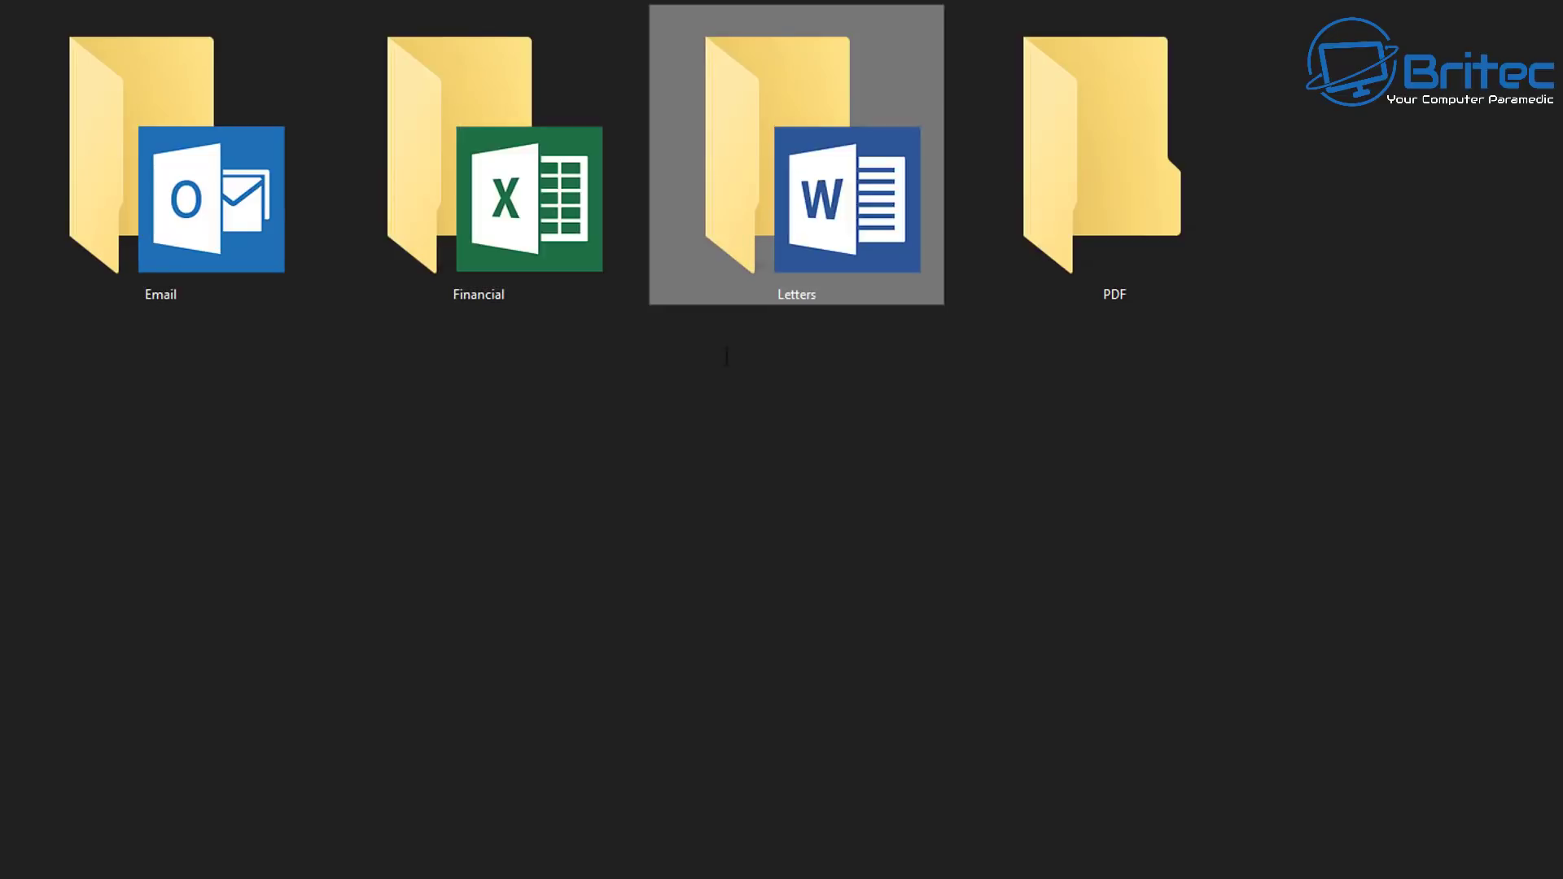
left_click(1091, 227)
right_click(1091, 227)
mouse_move(1302, 315)
mouse_move(1256, 348)
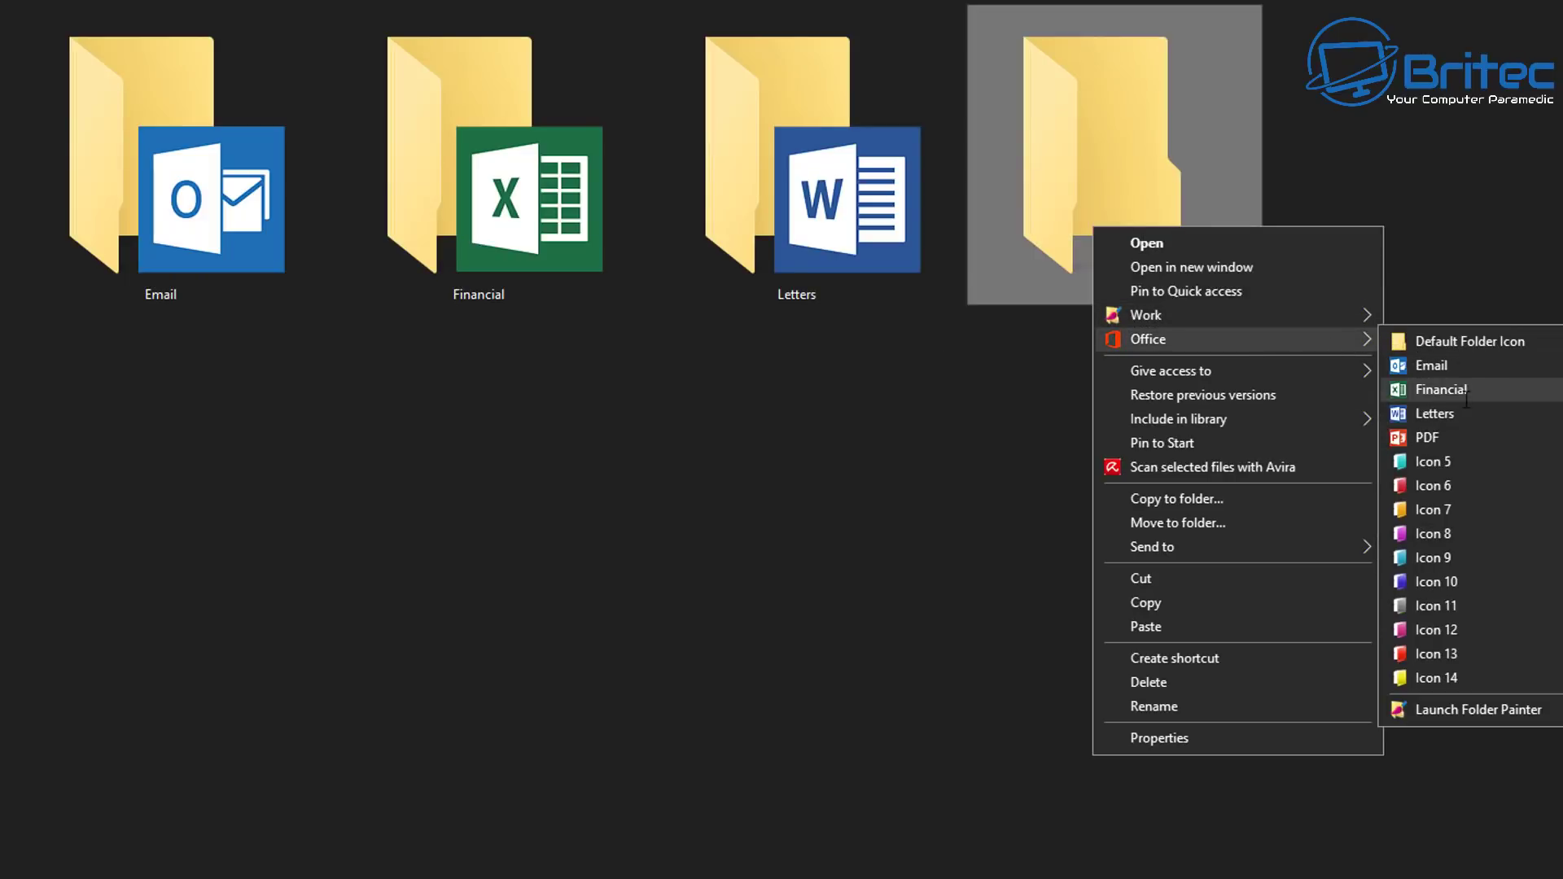
left_click(1450, 436)
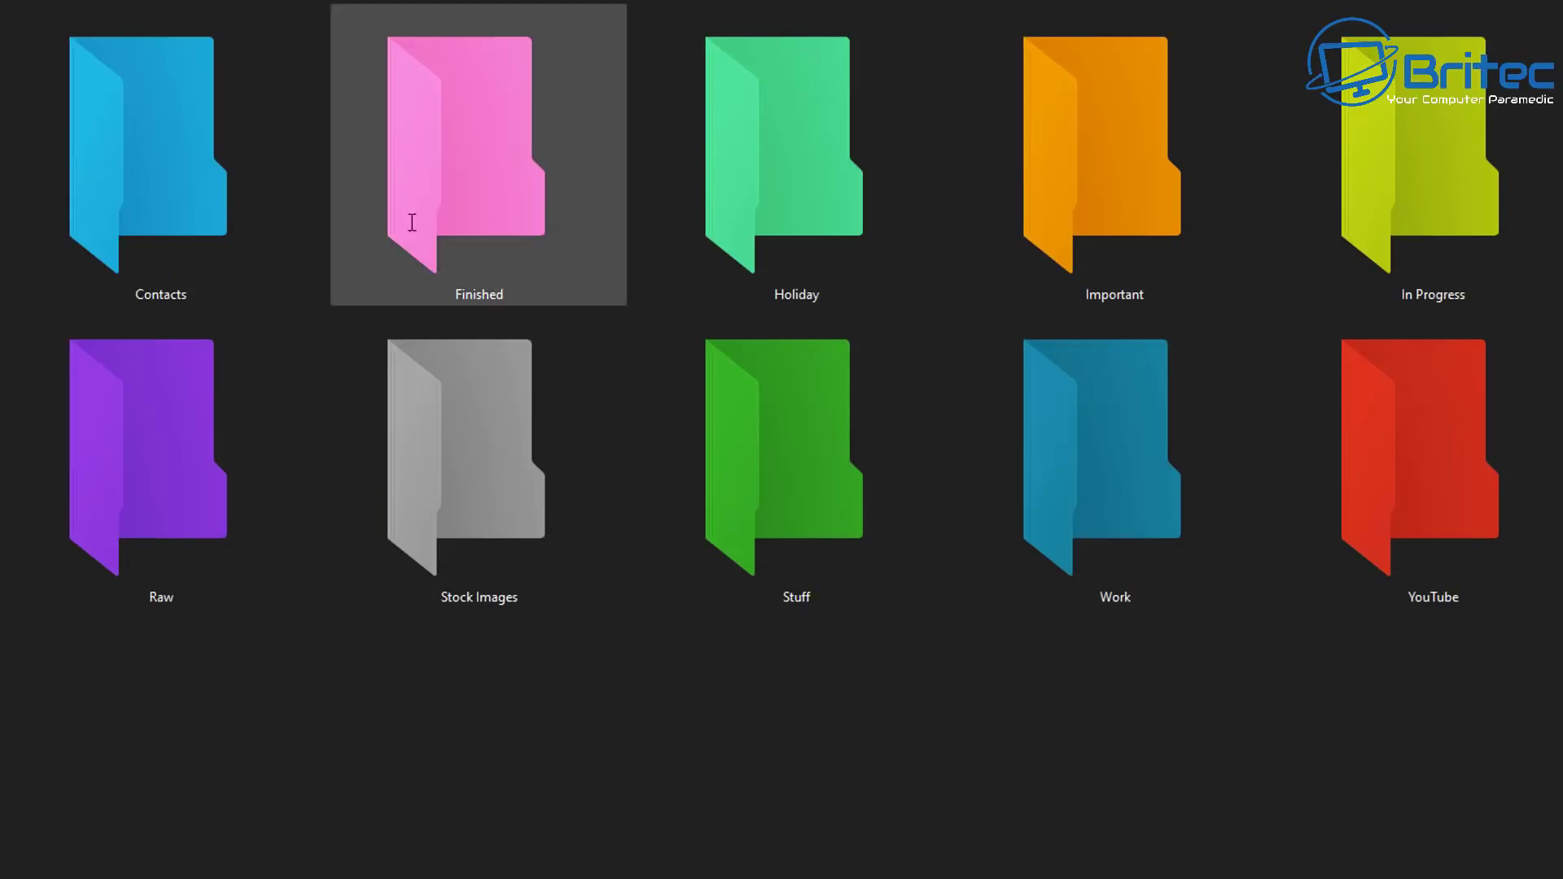
Look over the Office icon choices offered for the Office folder in Documents without applying one
right_click(1347, 248)
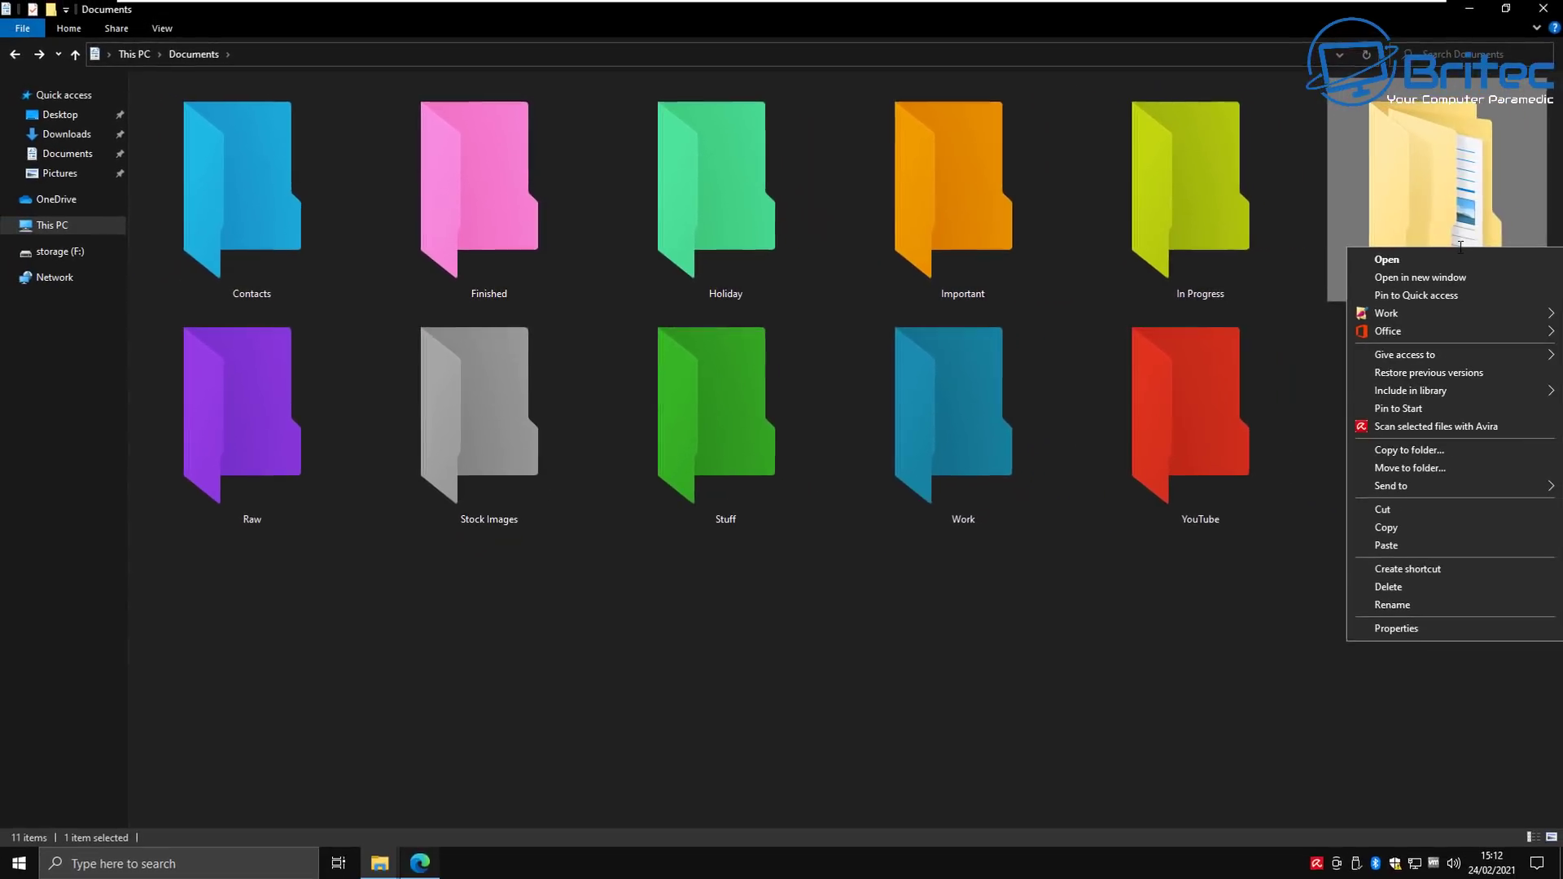
mouse_move(1437, 328)
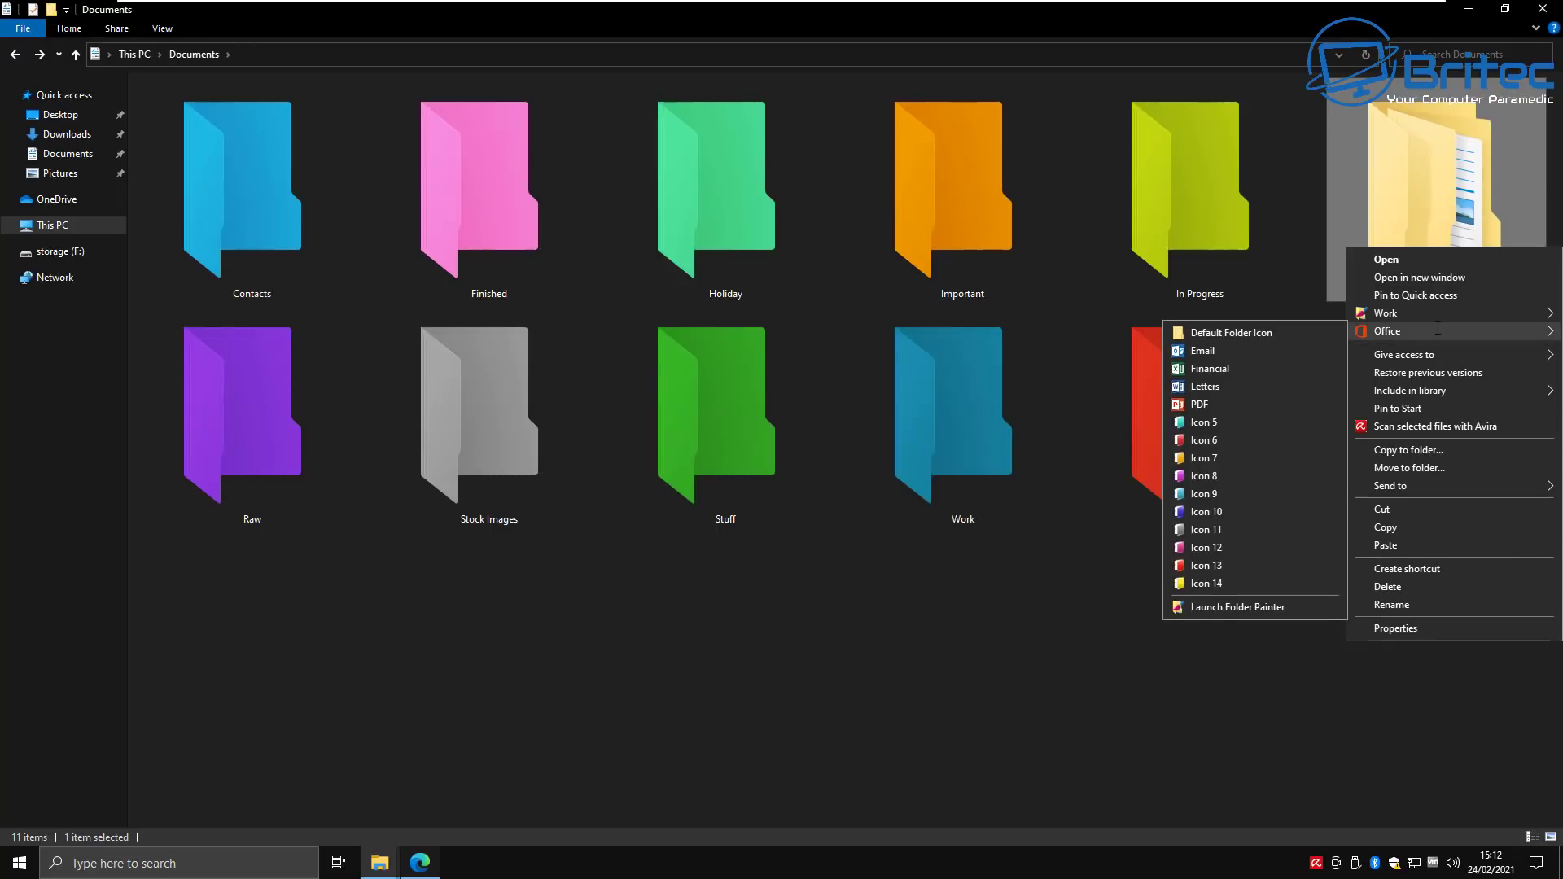
key("Escape")
key("Escape")
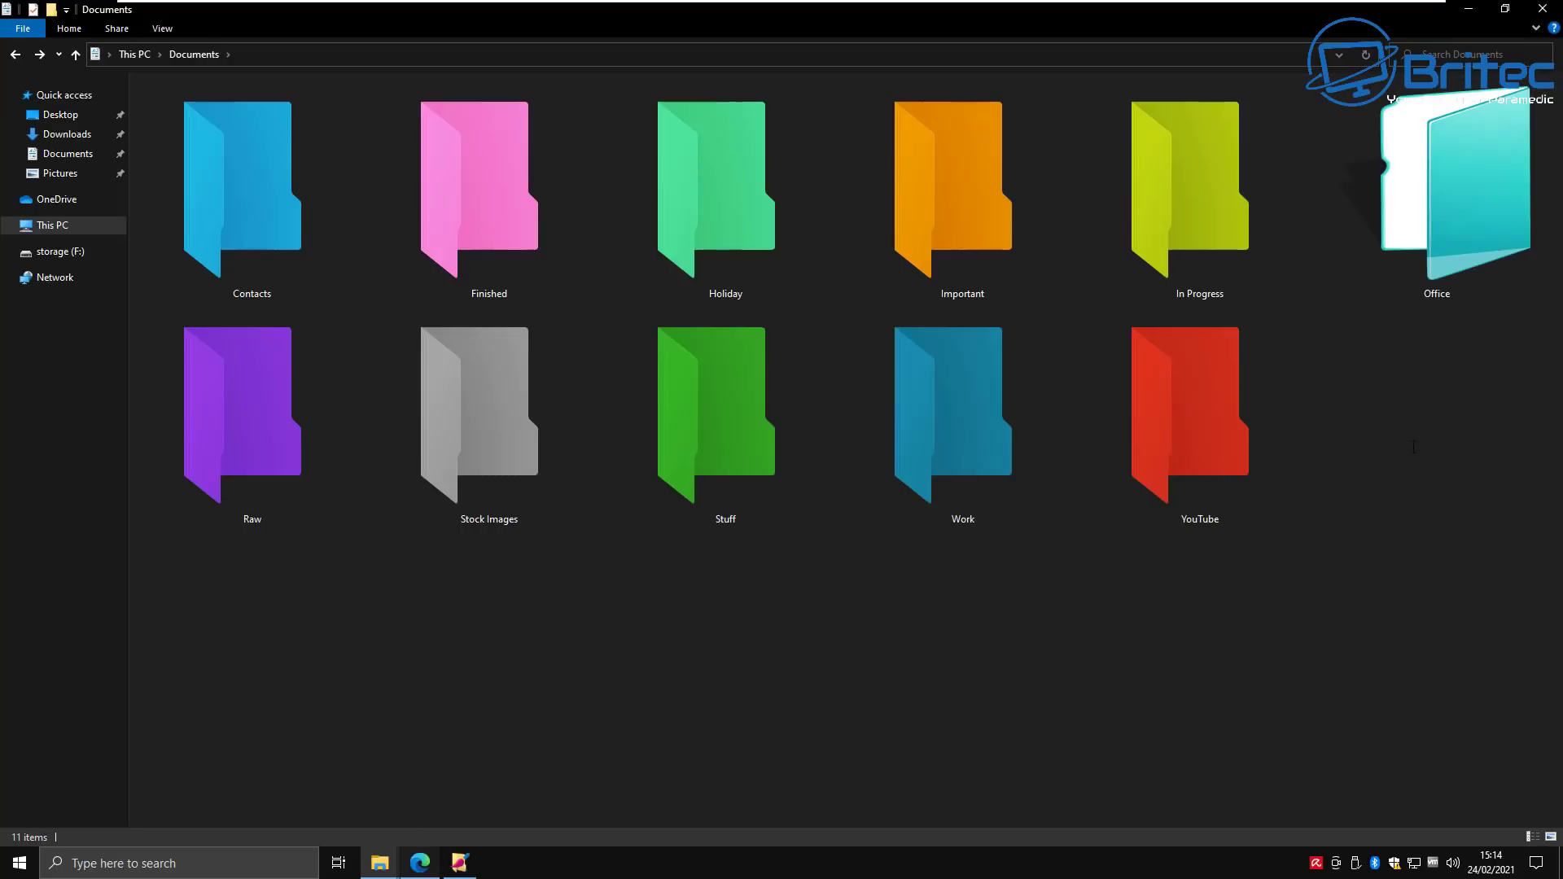
Restore the default folder icon on the Office folder and its subfolders, checking the subfolders before and after the change
double_click(1444, 195)
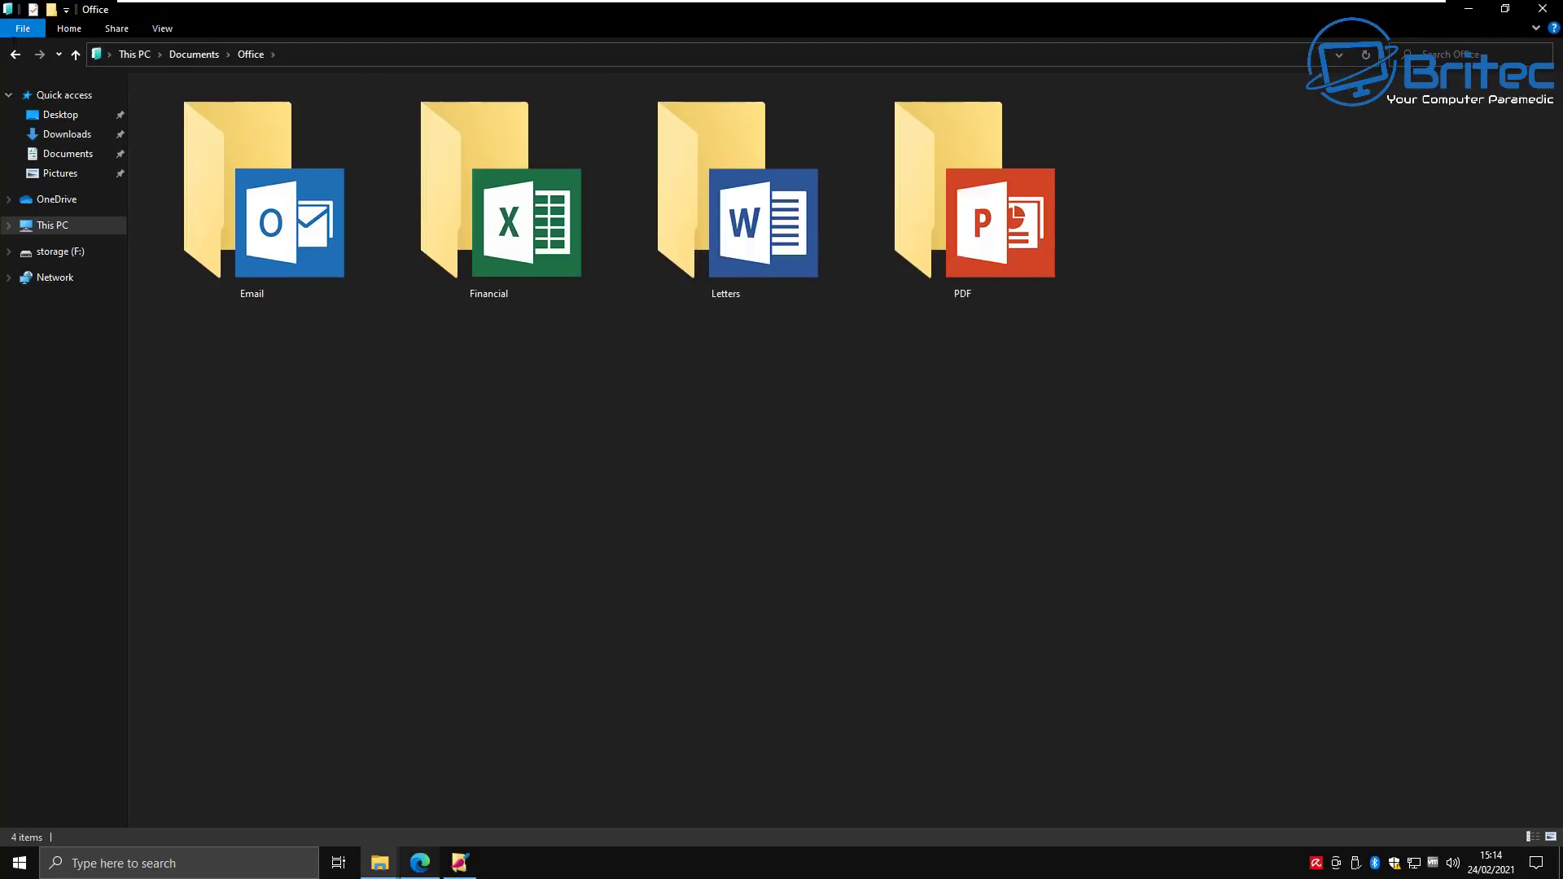
left_click(15, 54)
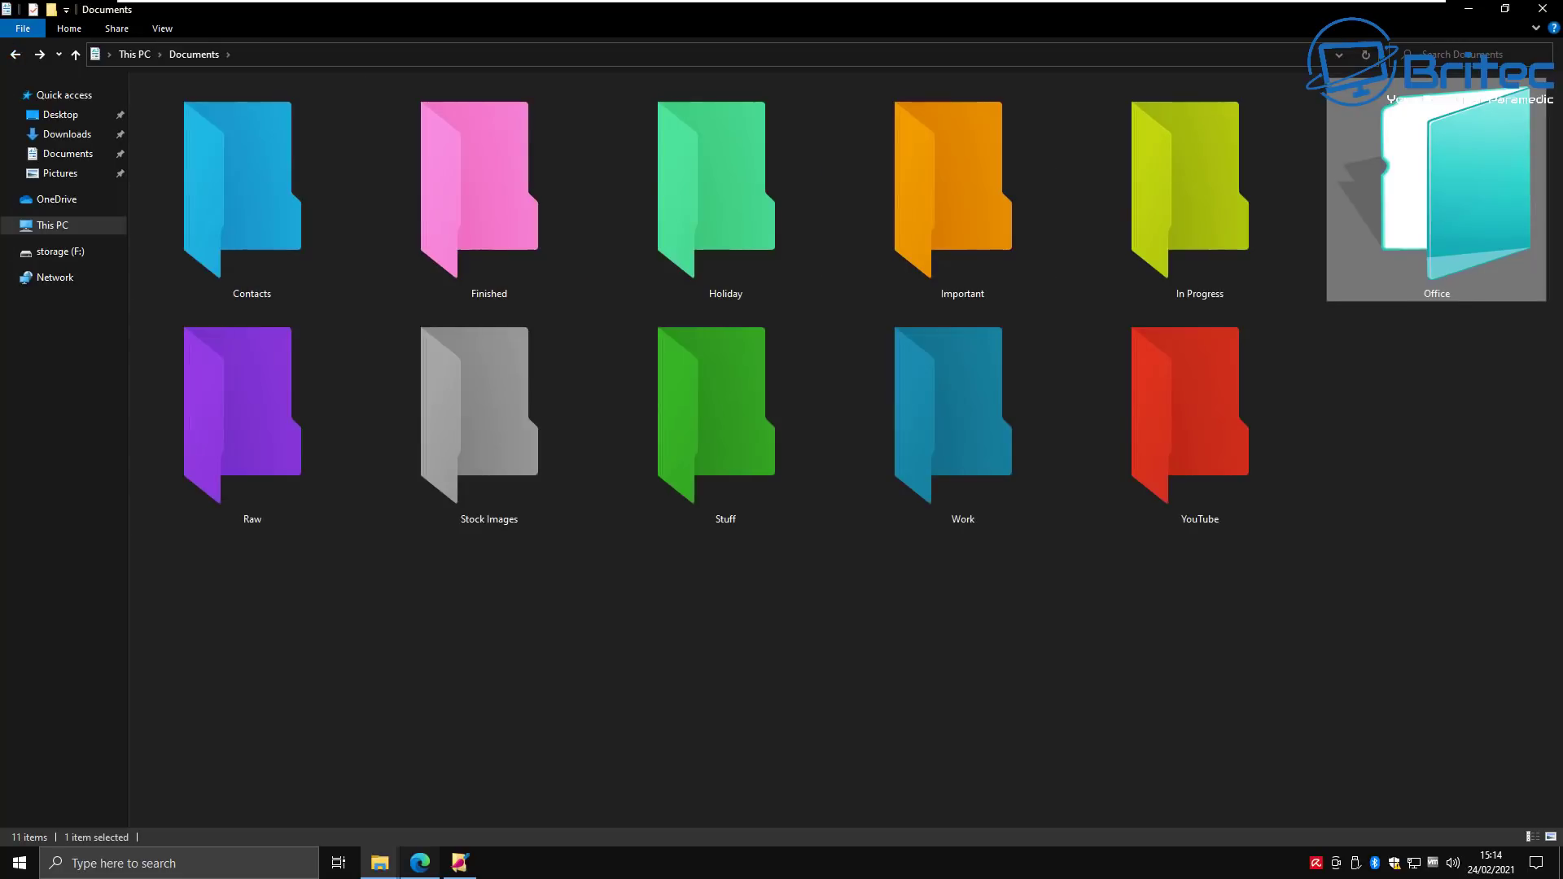
right_click(1477, 214)
mouse_move(1400, 297)
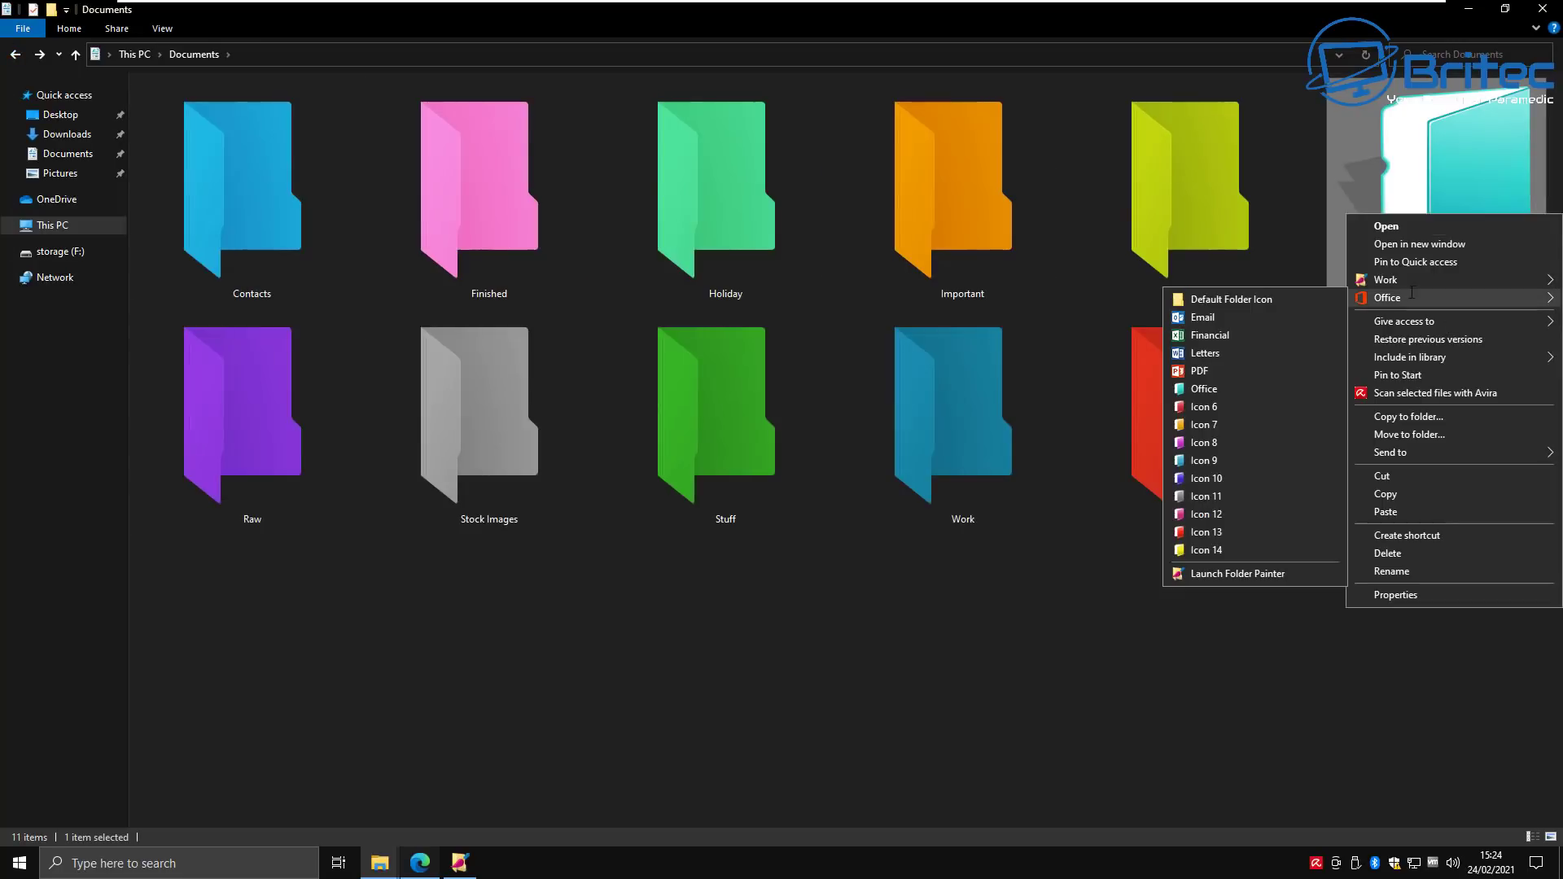
left_click(1227, 299)
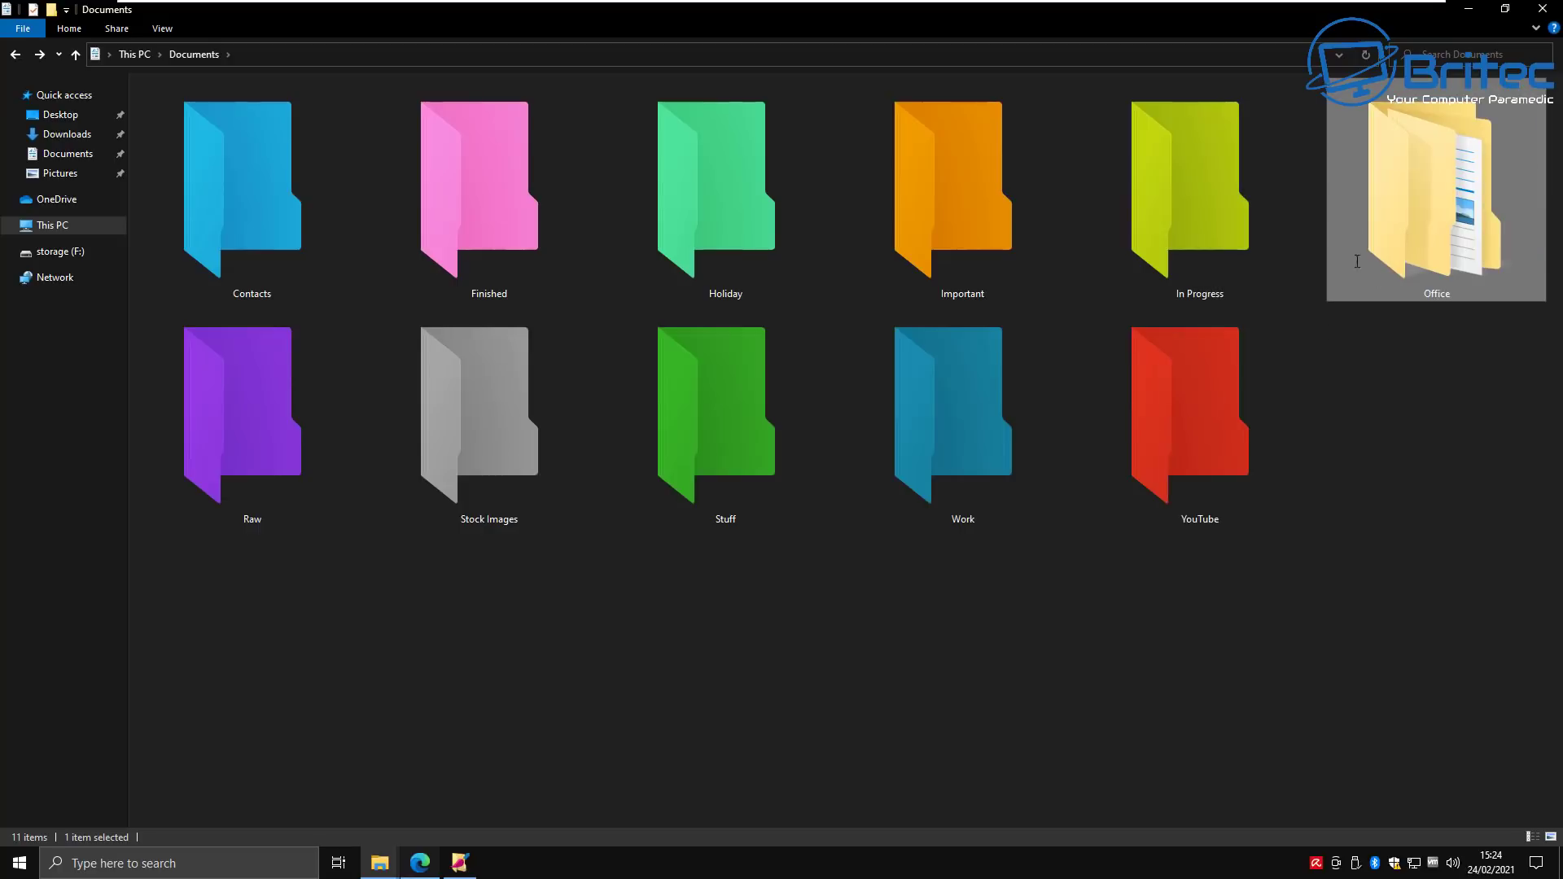
double_click(1436, 194)
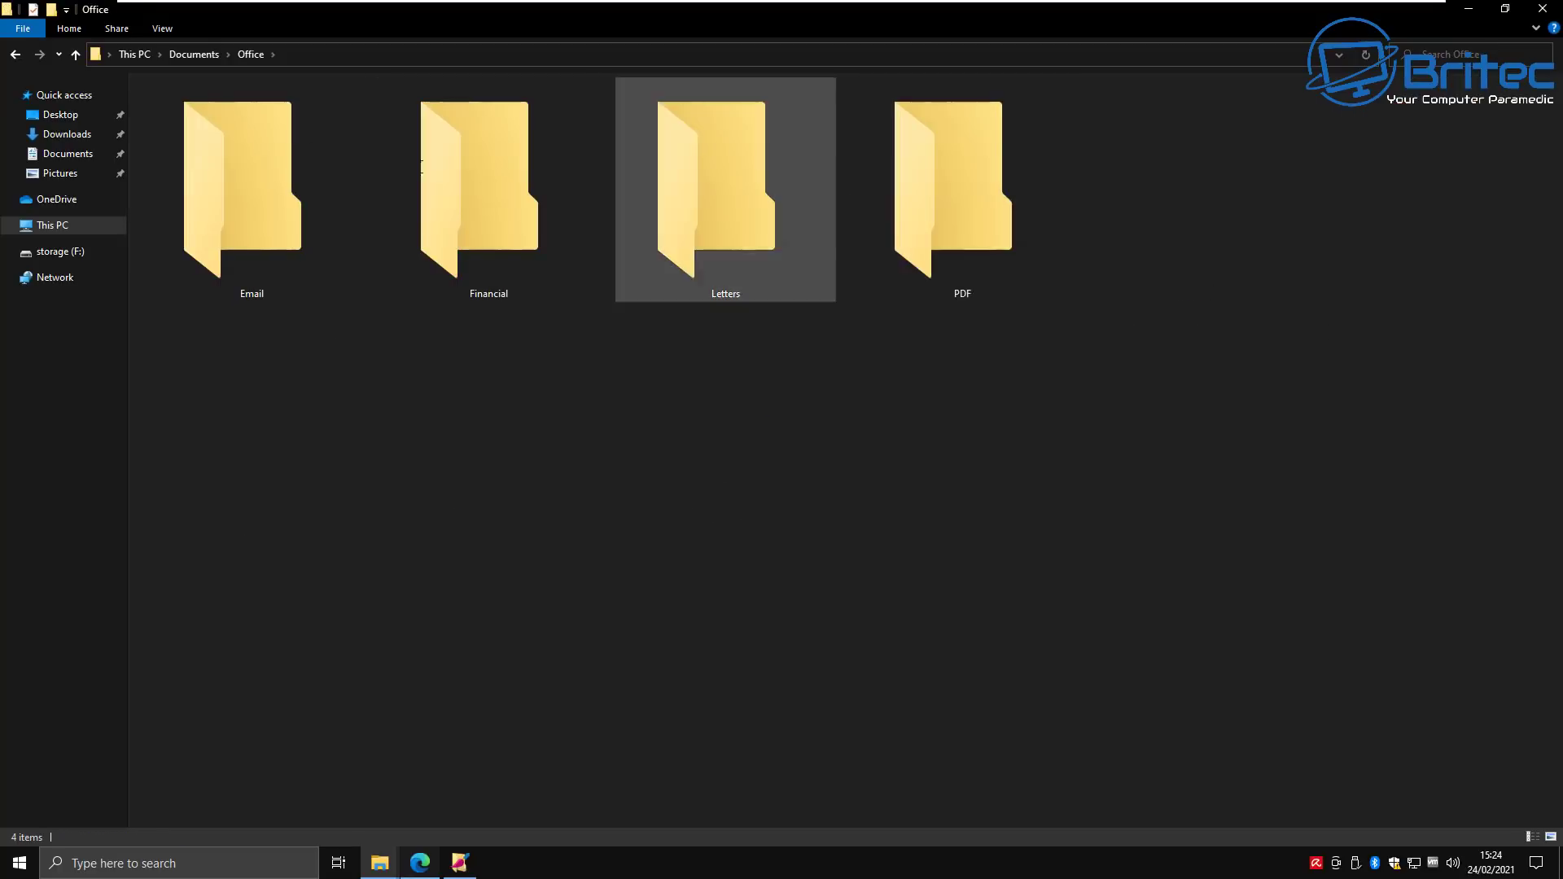
key("alt+Left")
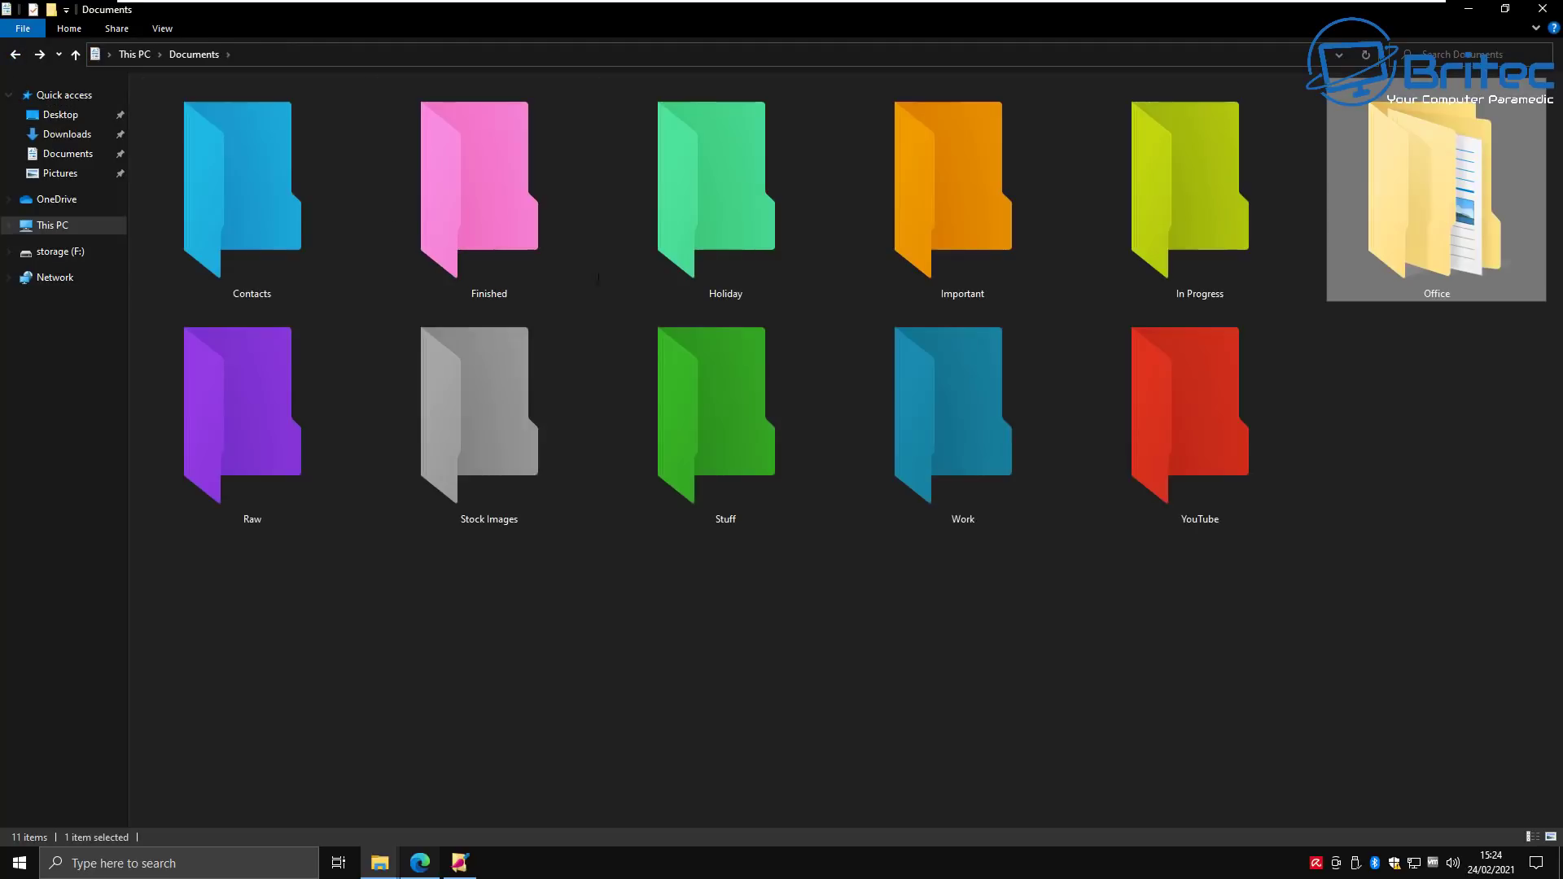
Switch to Folder Painter, remove the Office menu, and close the program
key("alt+Tab")
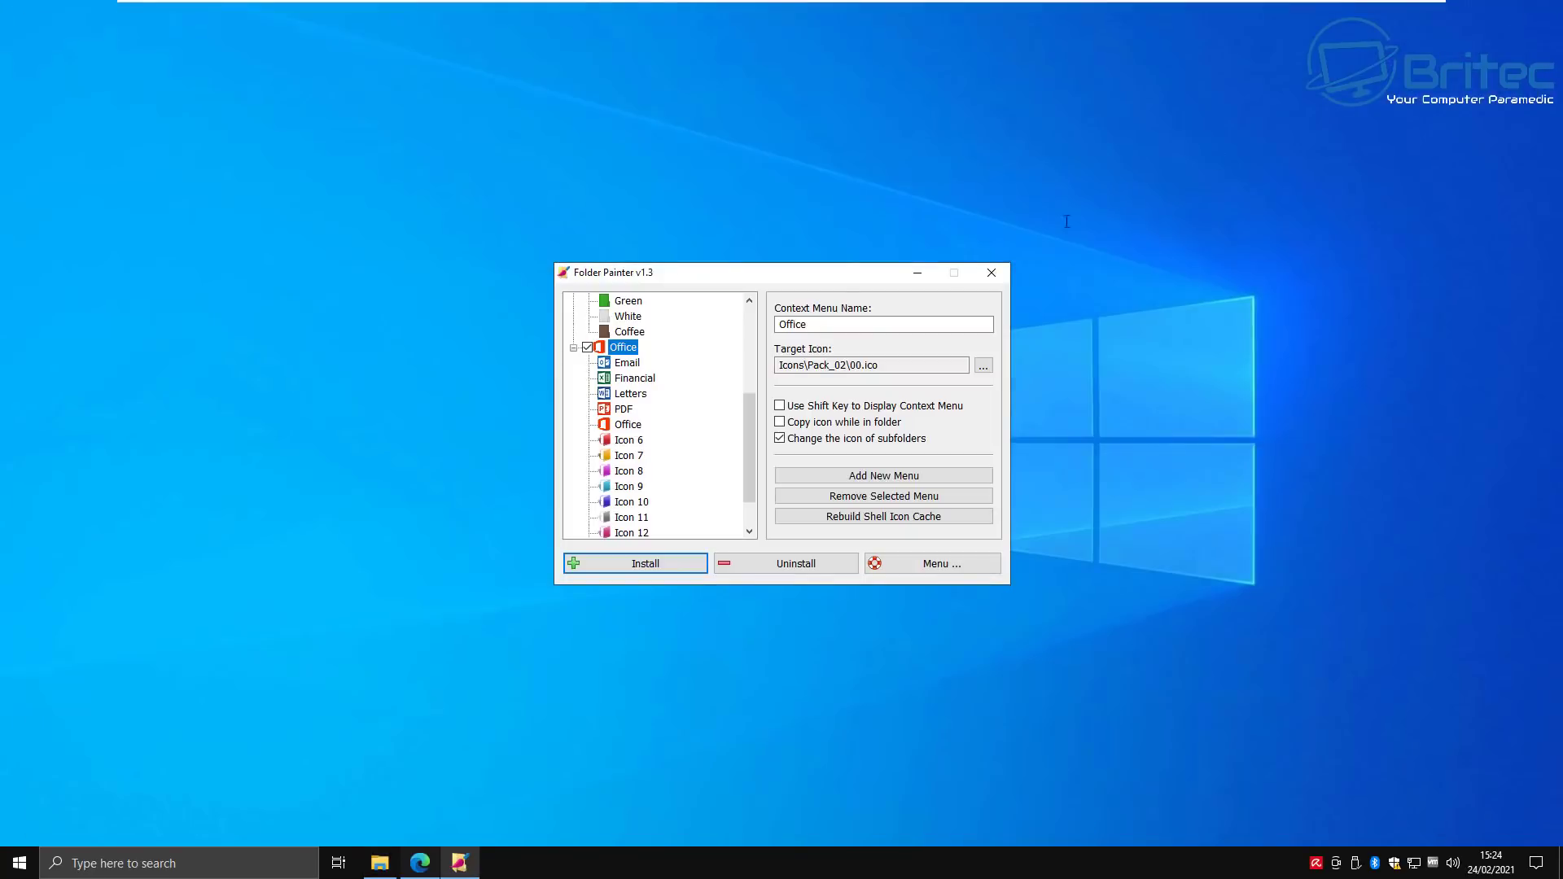
left_click(610, 348)
left_click(883, 496)
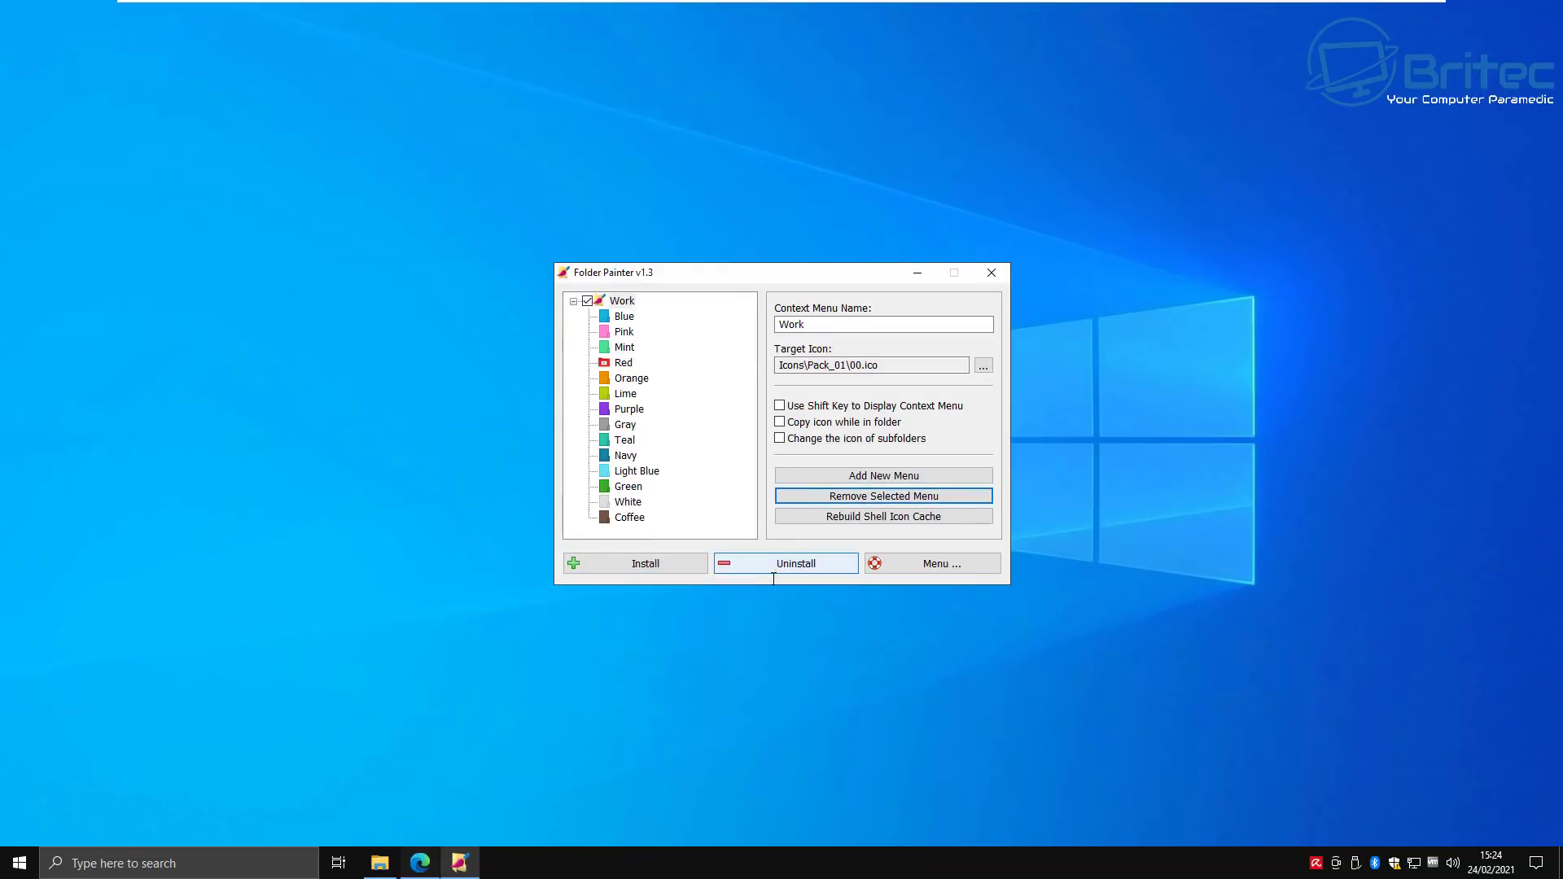
left_click(991, 273)
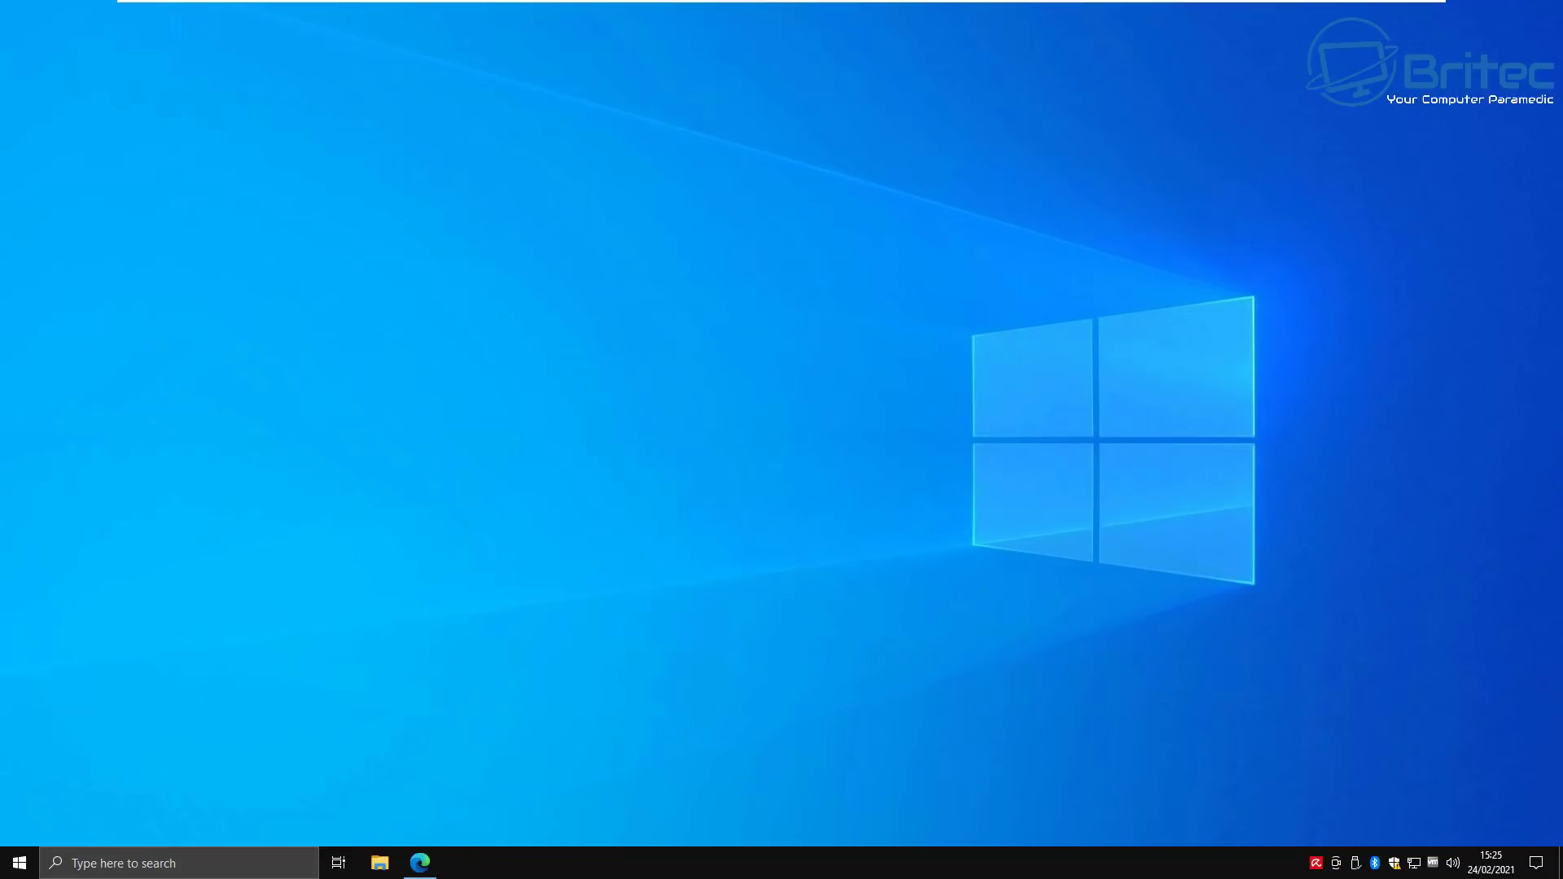